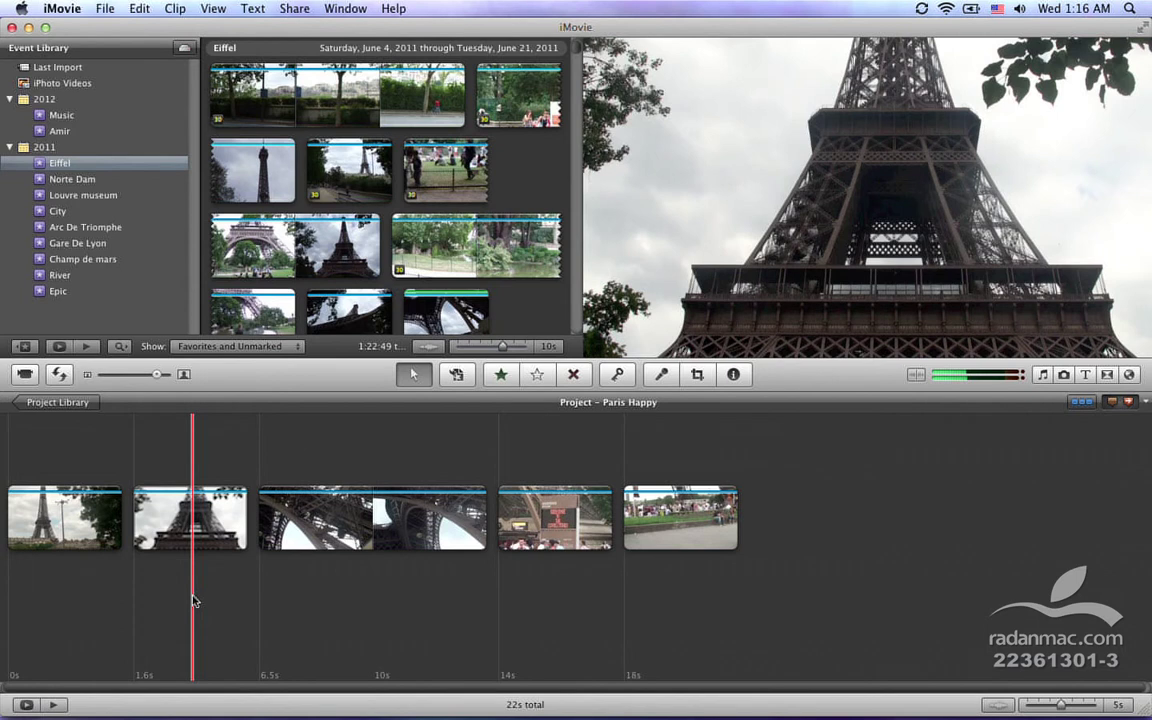
# Step: Add the iTunes song "Ballad du Paris" as background music for the whole Paris Happy project
pyautogui.press('space')
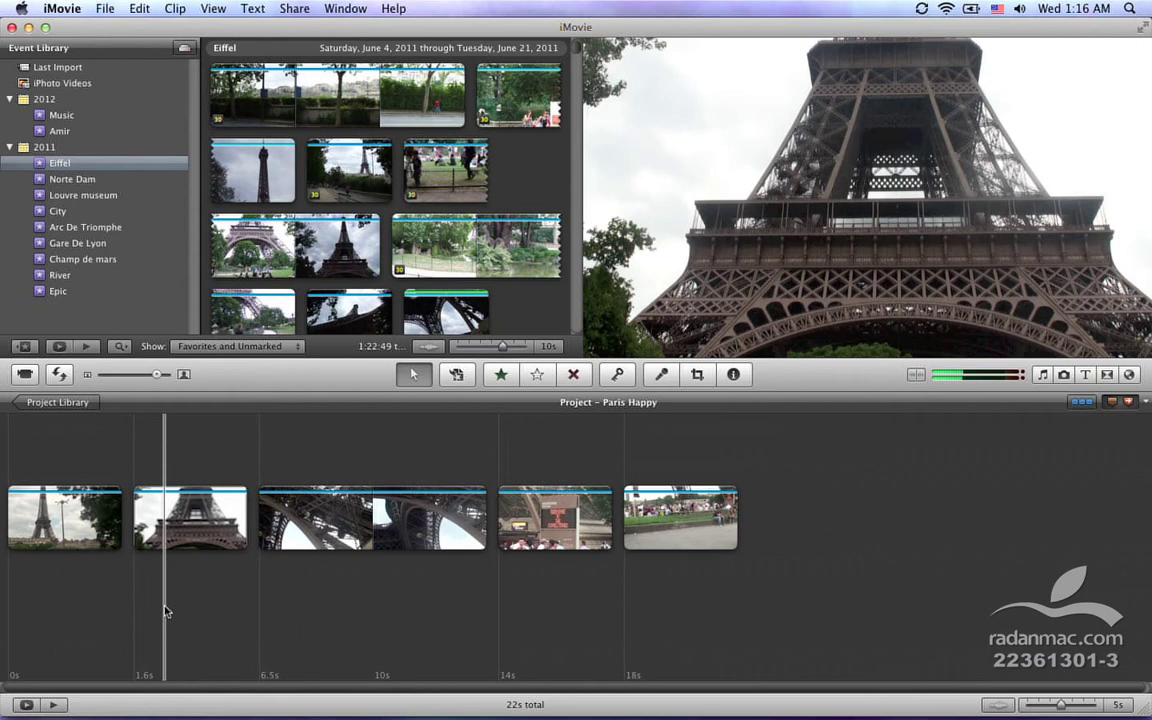
pyautogui.click(1041, 376)
pyautogui.click(879, 673)
pyautogui.write('ballad')
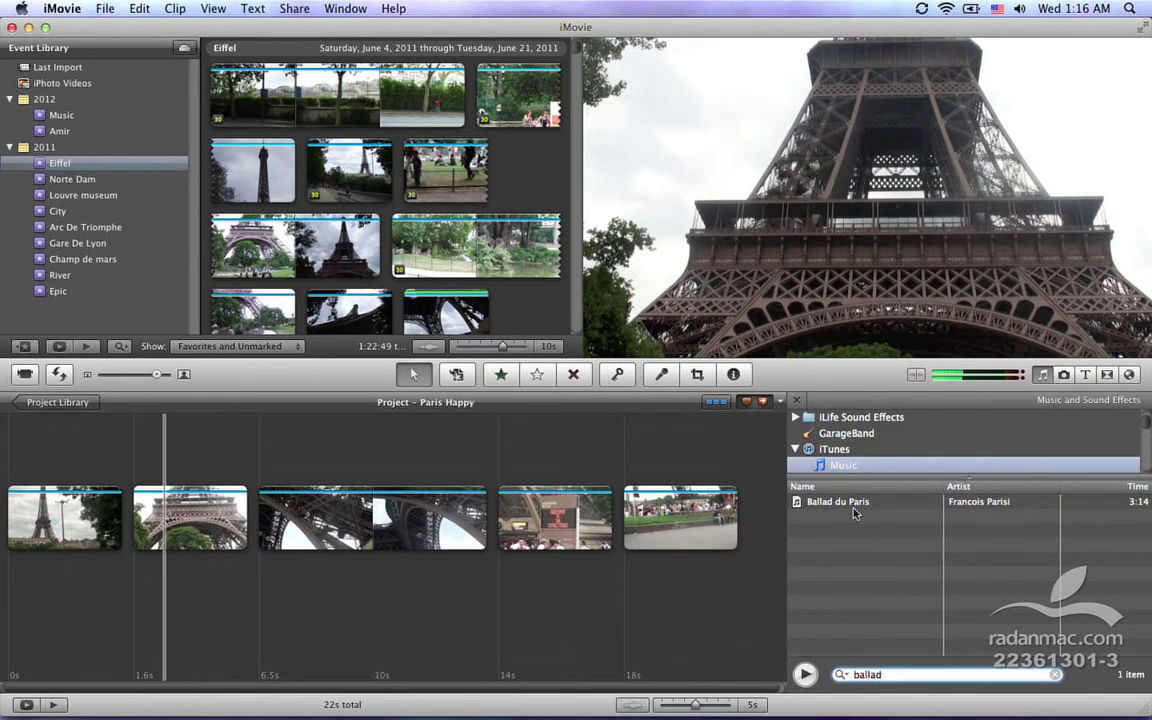
pyautogui.moveTo(857, 514); pyautogui.dragTo(753, 618)
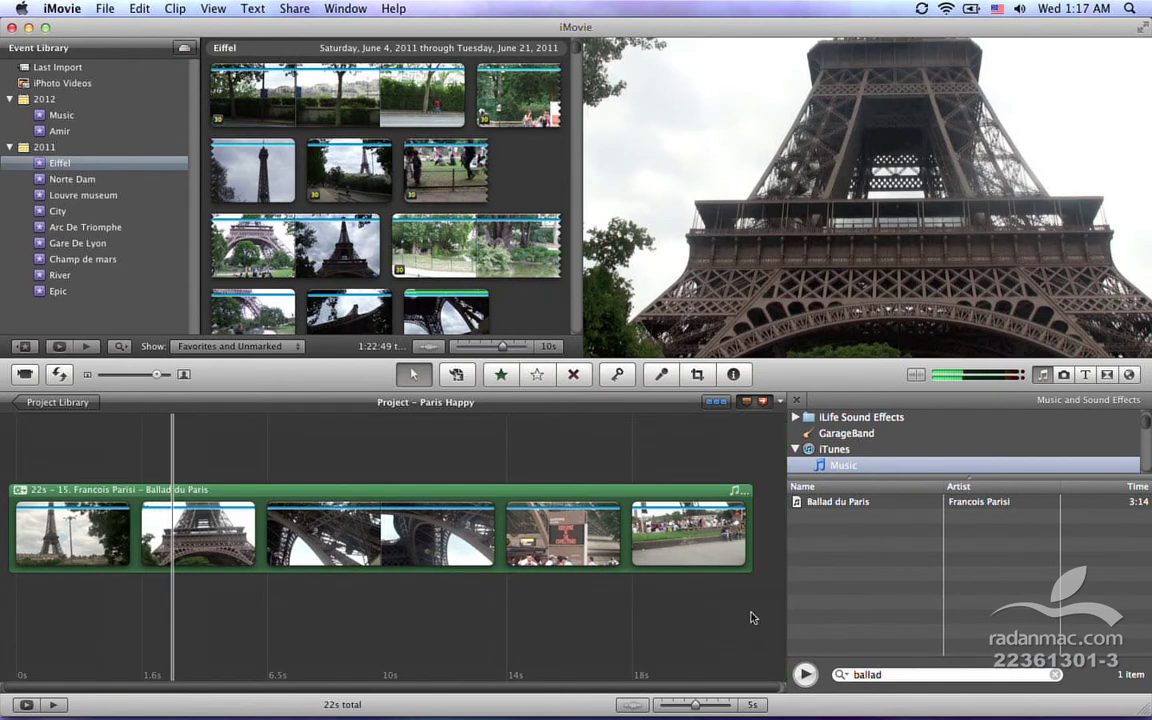
pyautogui.click(1042, 376)
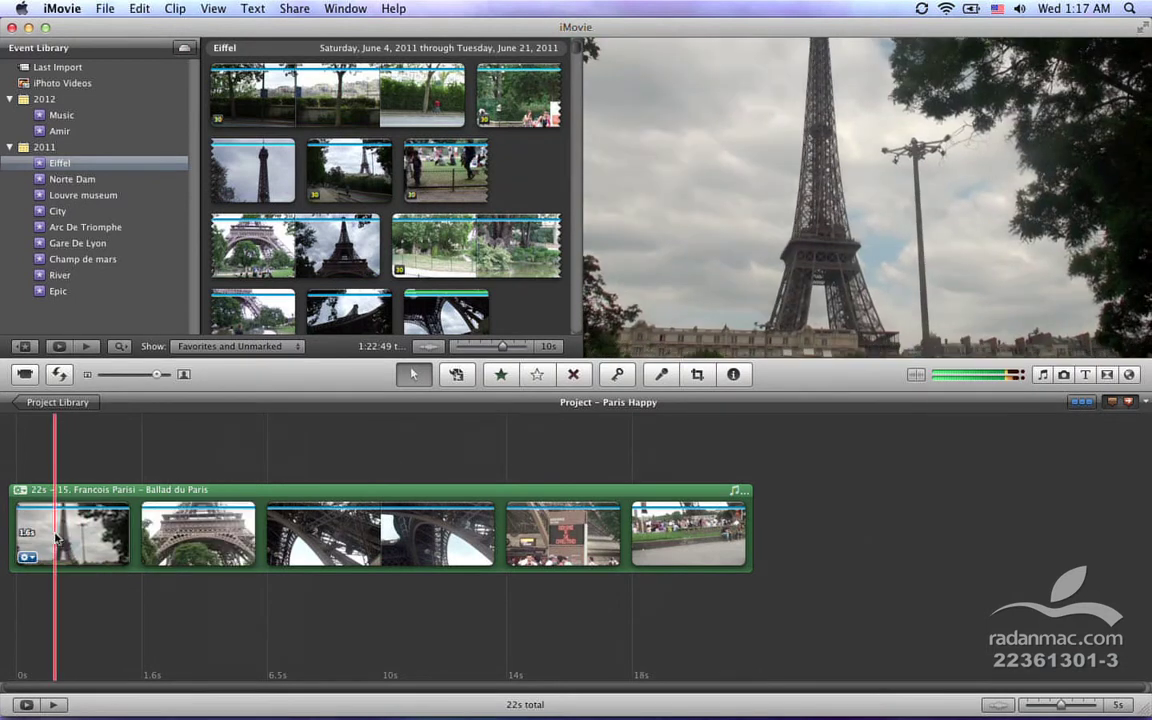
# Step: Play back the project to judge the clips' own sound against the background music
pyautogui.press('space')
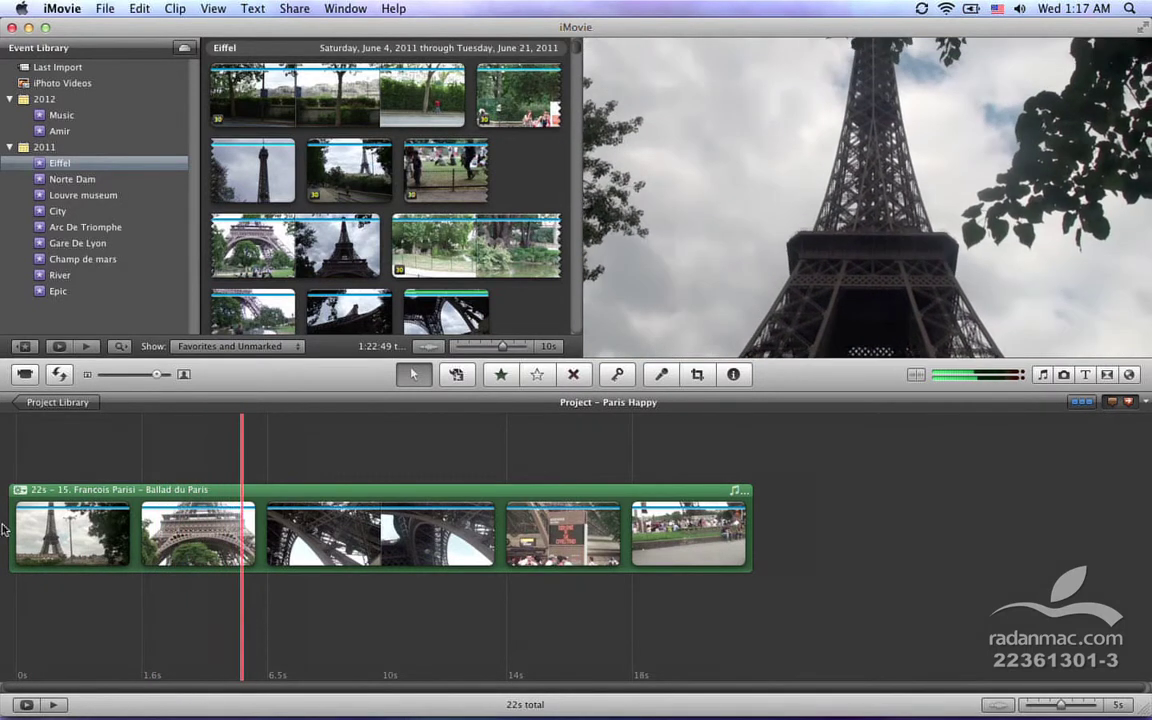
pyautogui.press('space')
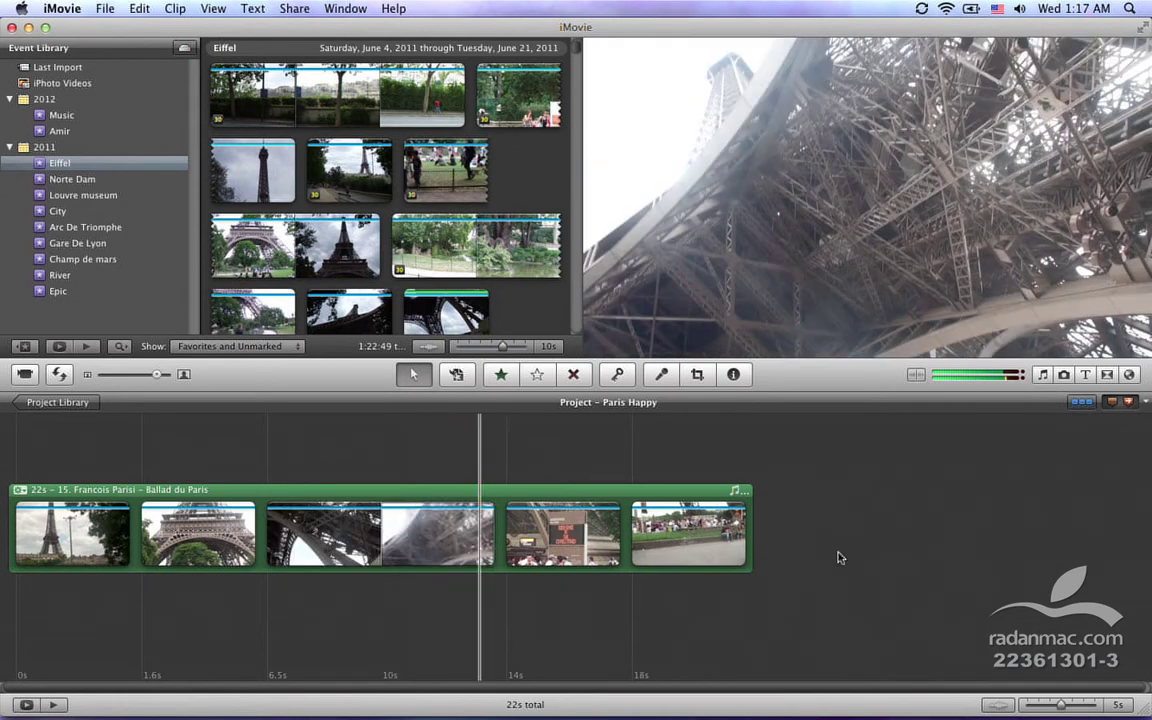
pyautogui.click(660, 657)
pyautogui.press('space')
# Step: Show the audio waveforms in the project, lower the first clip's volume and check it by playing the clip
pyautogui.click(997, 705)
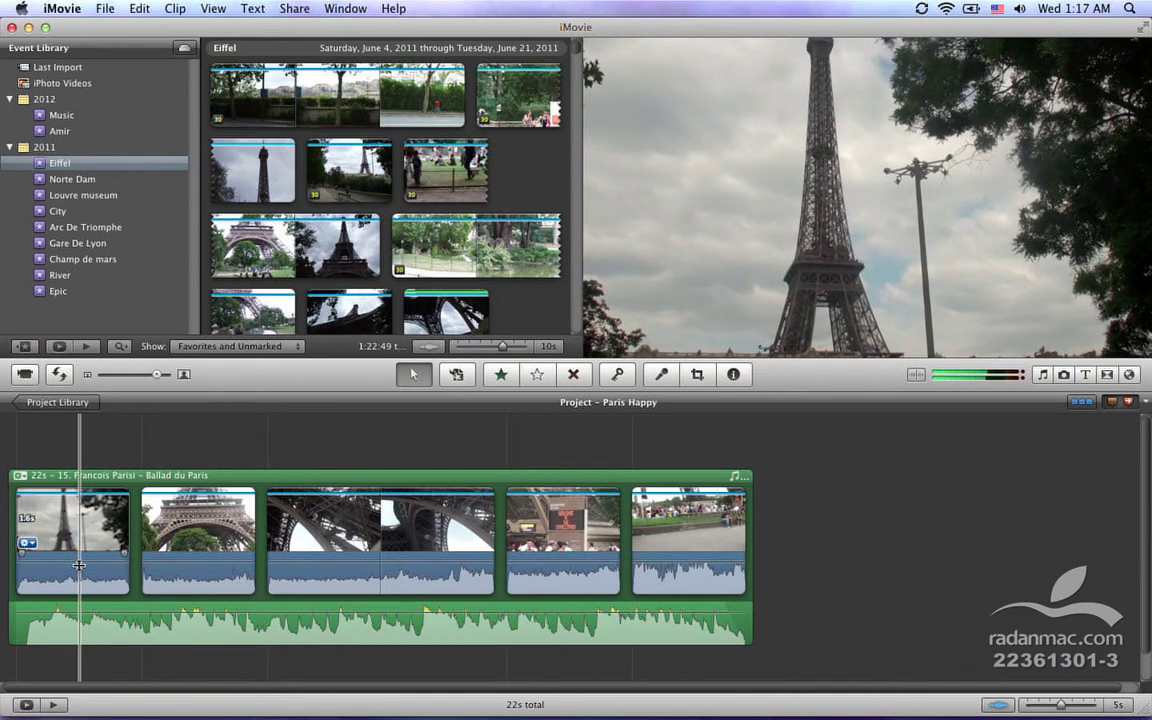
pyautogui.moveTo(79, 565); pyautogui.dragTo(79, 567)
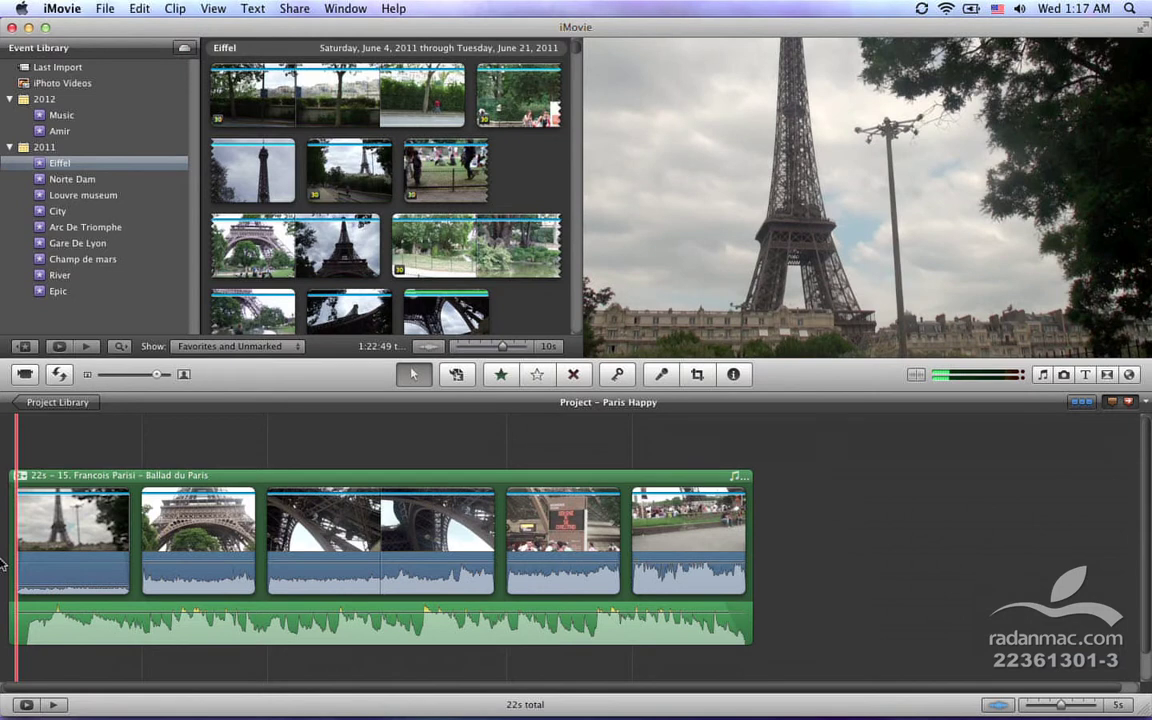
pyautogui.press('space')
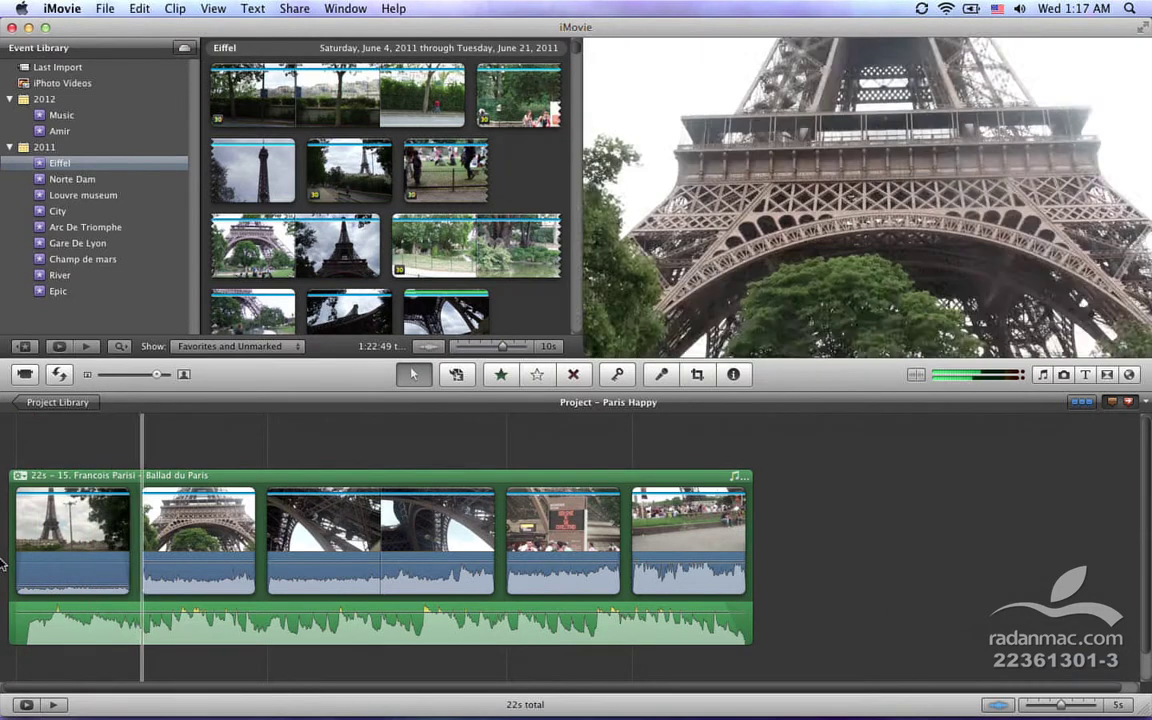
pyautogui.moveTo(69, 586); pyautogui.dragTo(70, 582)
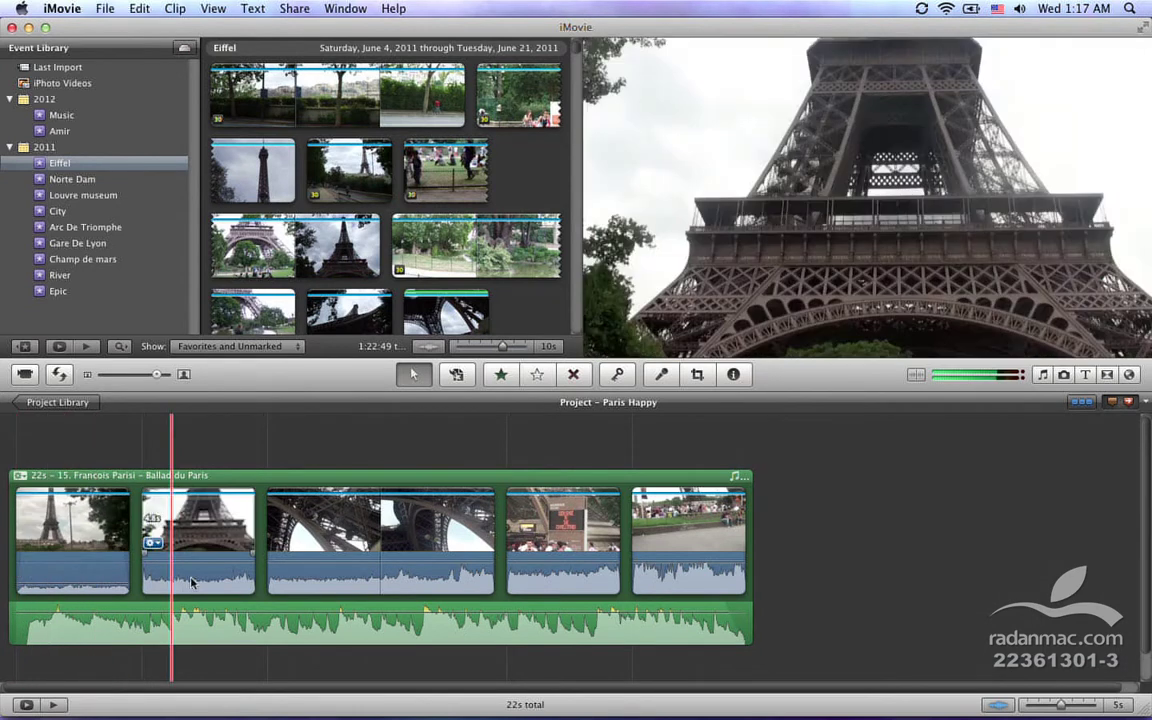
# Step: Lower the volume of the other four clips, with the third at about 20% and the last at about 13%
pyautogui.moveTo(209, 570); pyautogui.dragTo(211, 586)
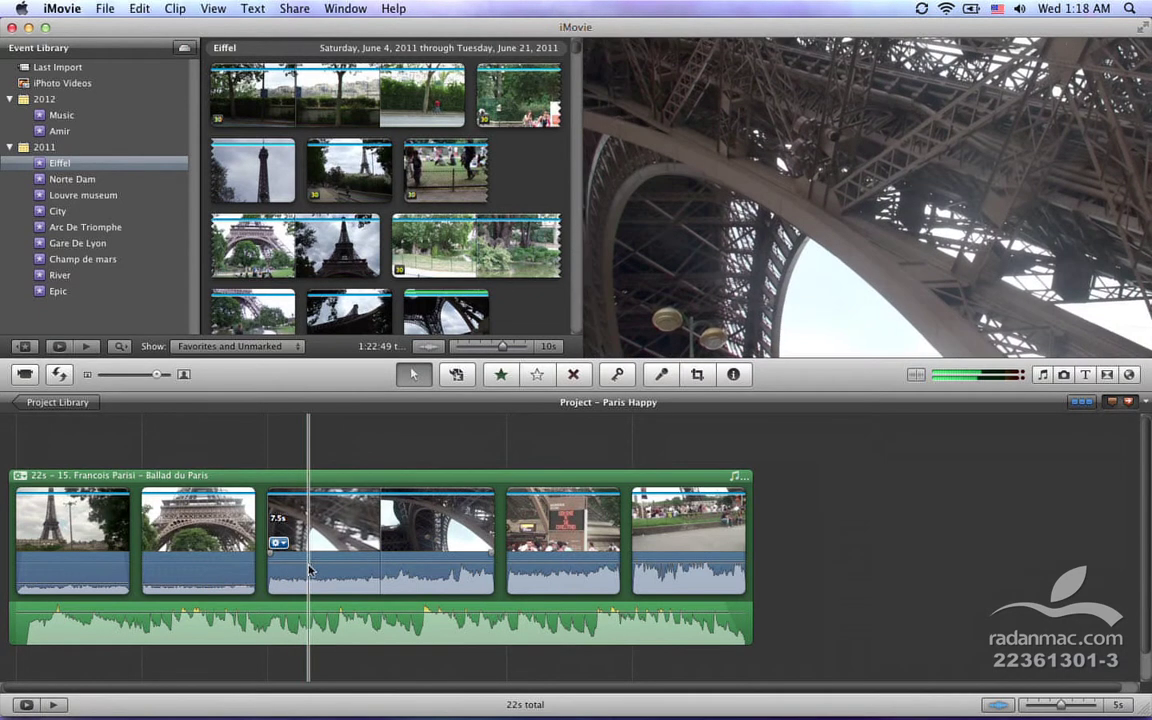
pyautogui.moveTo(310, 563); pyautogui.dragTo(307, 588)
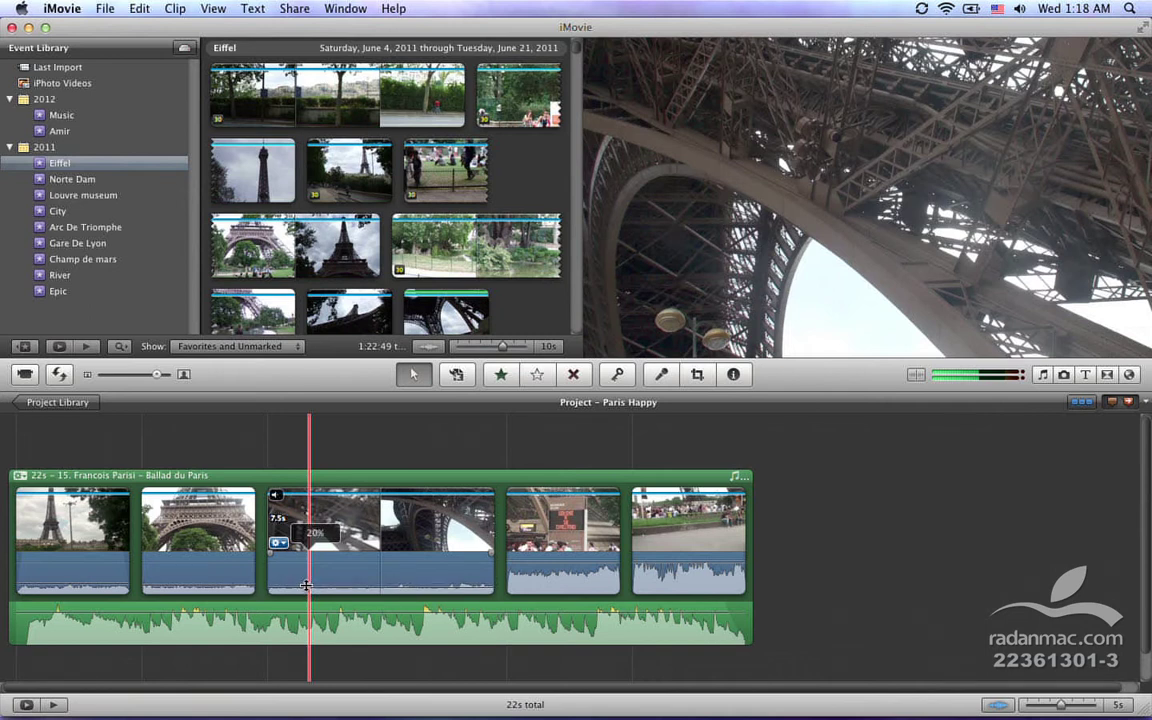
pyautogui.moveTo(307, 586); pyautogui.dragTo(307, 585)
pyautogui.moveTo(527, 566); pyautogui.dragTo(527, 585)
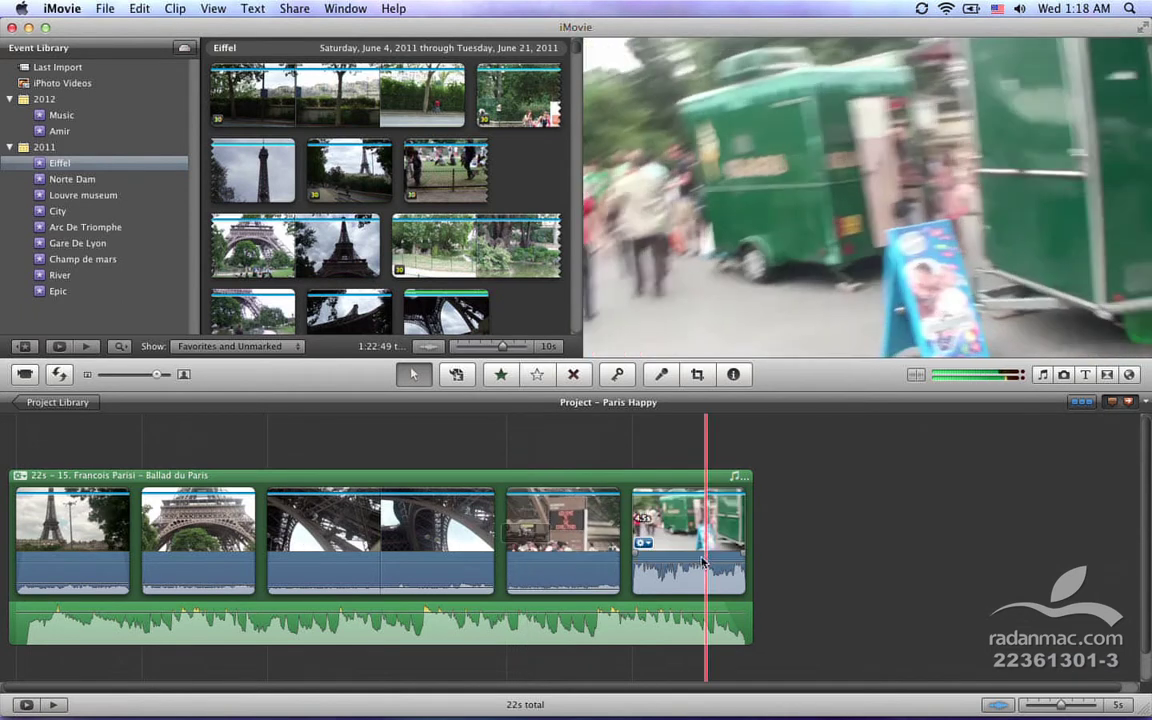
pyautogui.moveTo(694, 566); pyautogui.dragTo(694, 587)
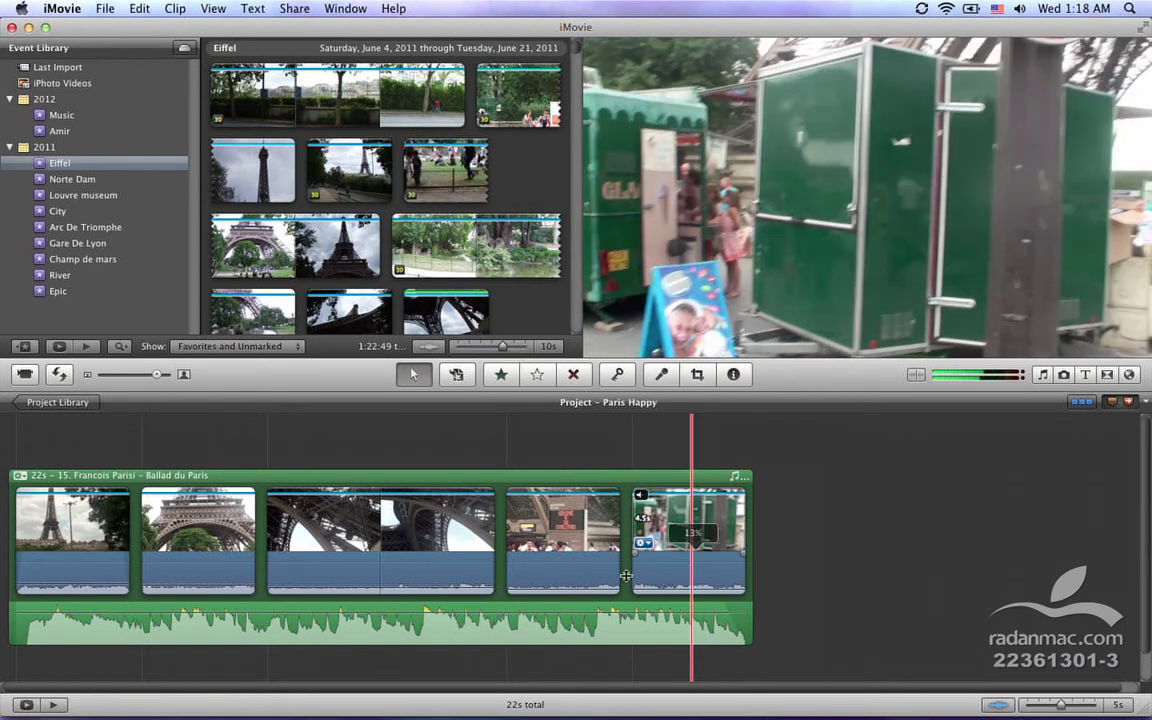
# Step: Play back the opening clips to judge their reduced sound against the music
pyautogui.press('space')
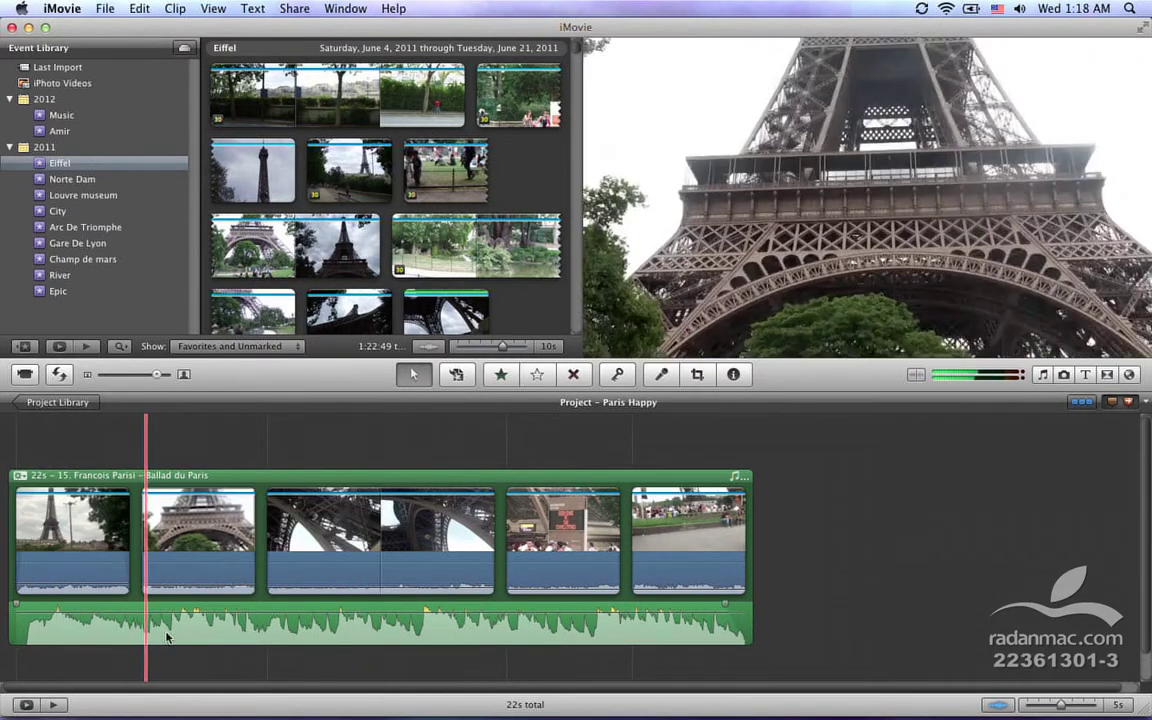
pyautogui.press('space')
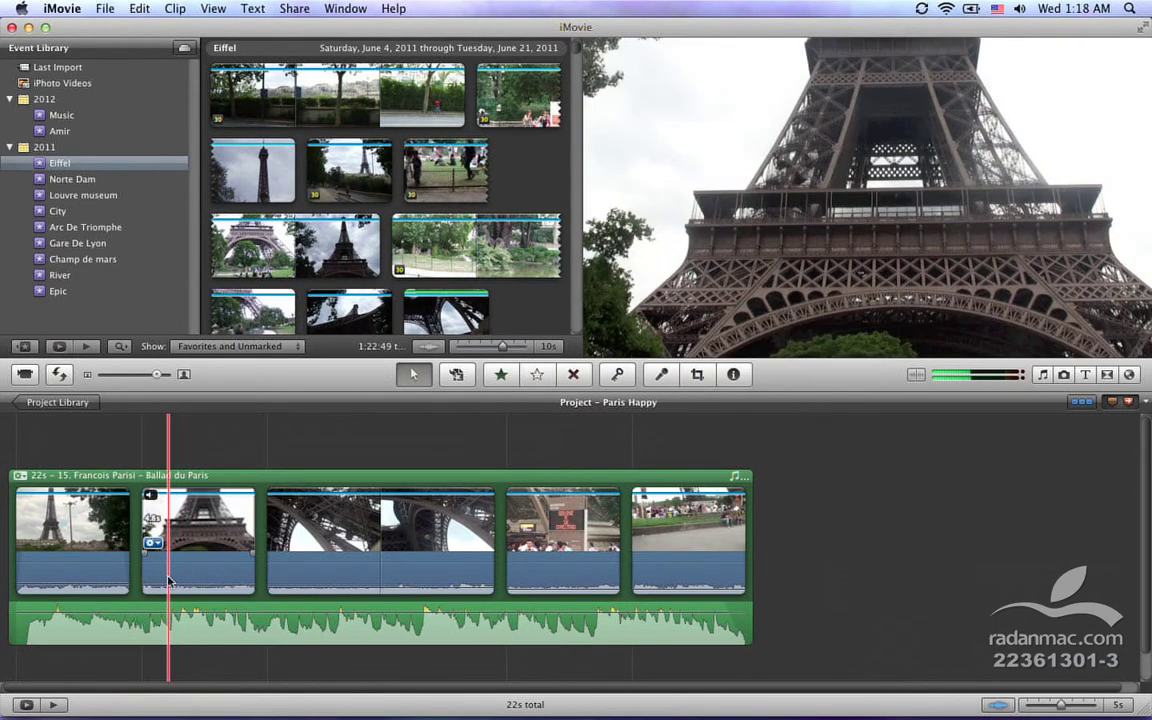
pyautogui.press('space')
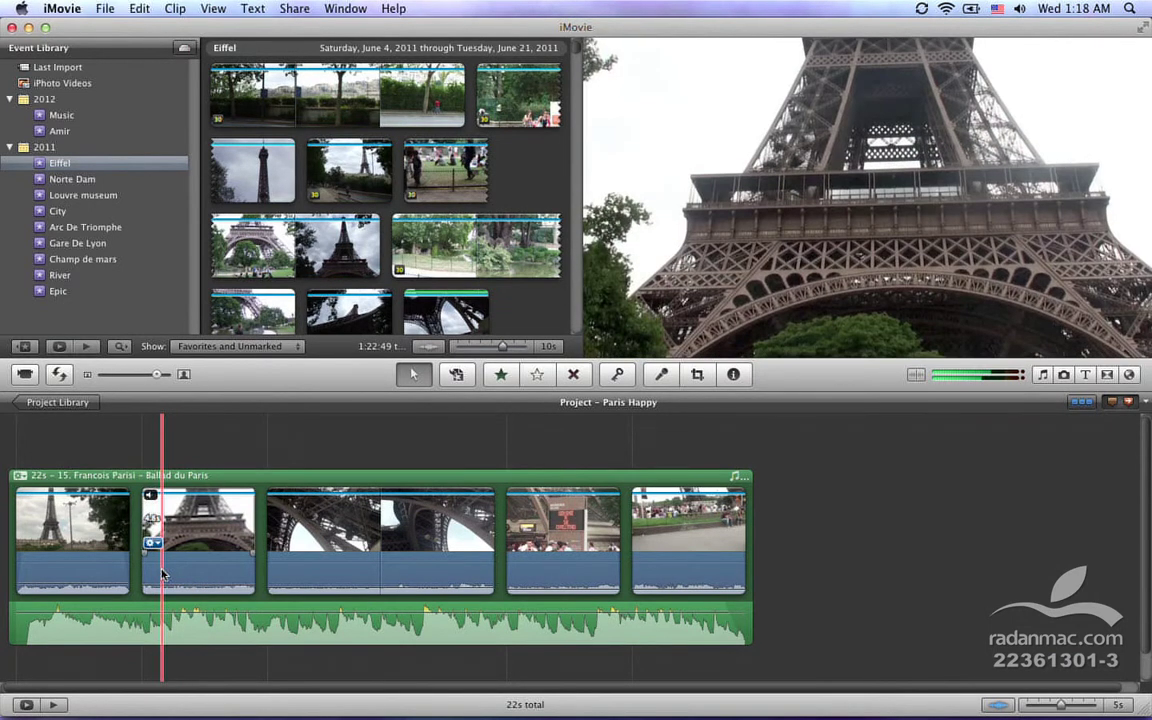
# Step: Select the middle section of the second clip's audio and raise only that section's volume to 66%
pyautogui.moveTo(163, 574); pyautogui.dragTo(233, 580)
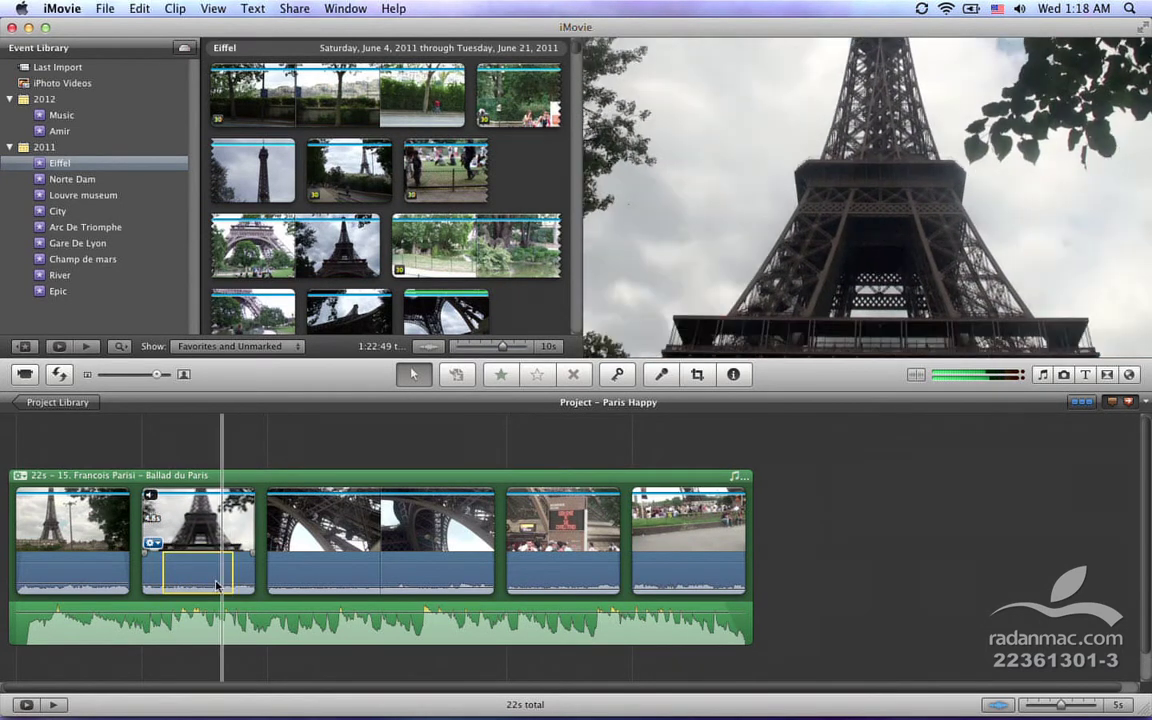
pyautogui.press('space')
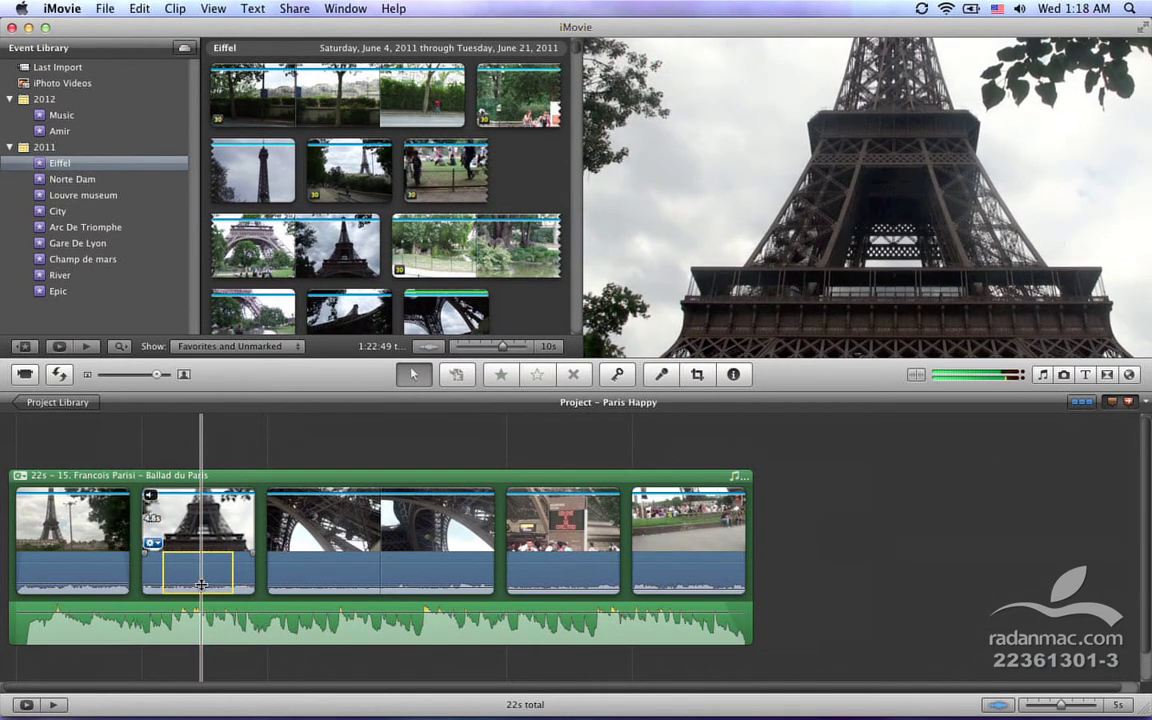
pyautogui.moveTo(201, 581); pyautogui.dragTo(201, 580)
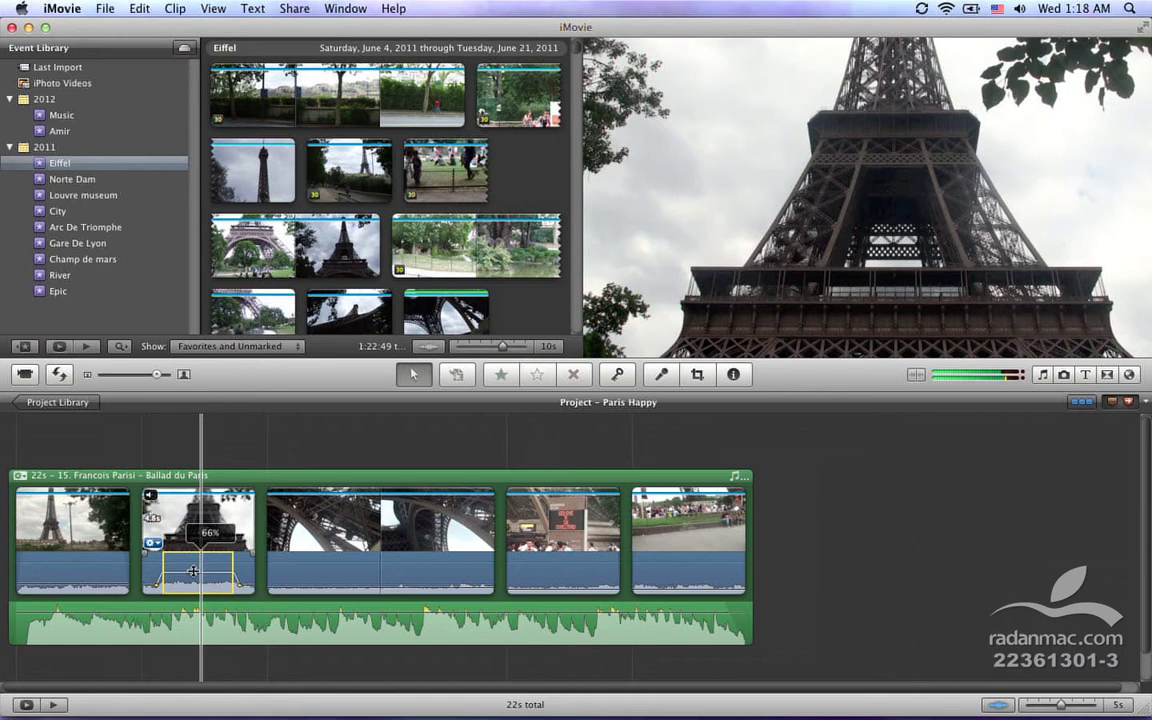
pyautogui.moveTo(194, 570); pyautogui.dragTo(193, 571)
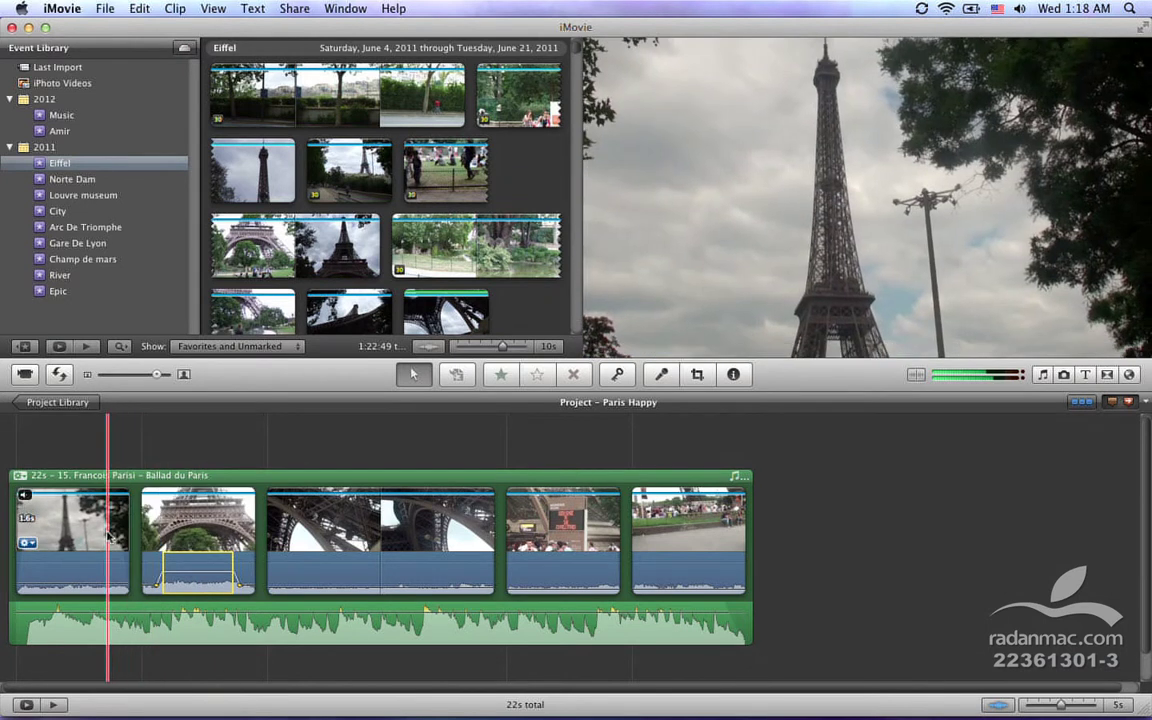
# Step: Play back the second clip and raise the volume of its selected audio section further
pyautogui.press('space')
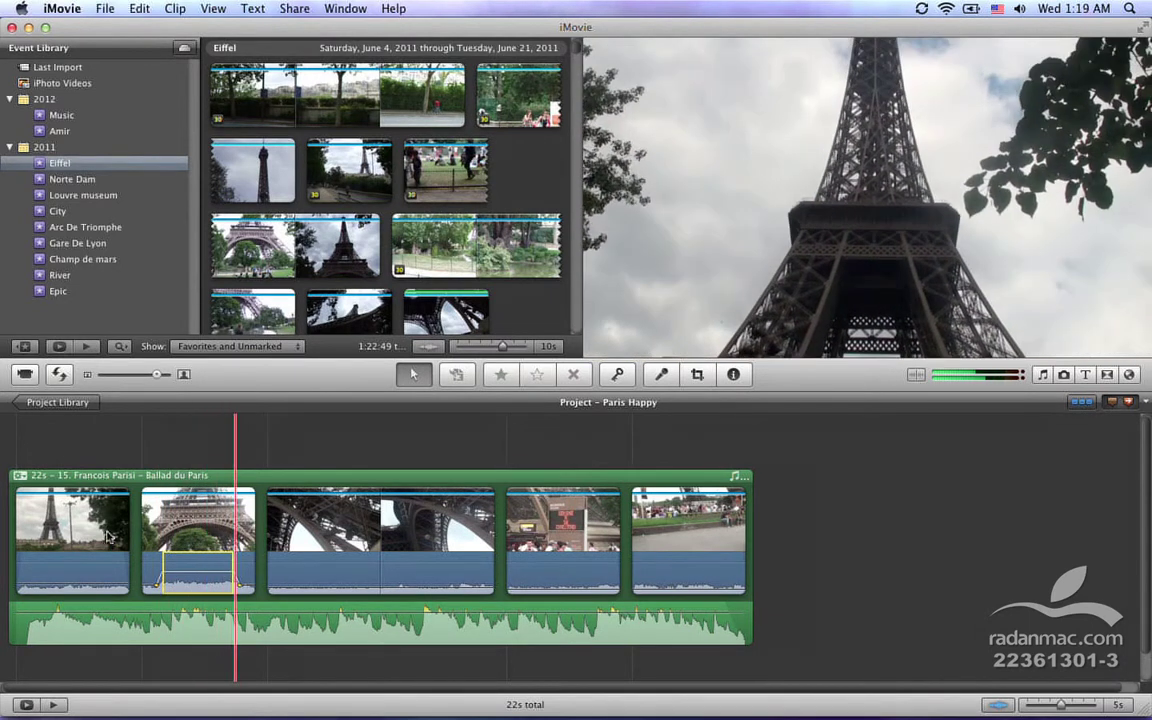
pyautogui.press('space')
pyautogui.press('space')
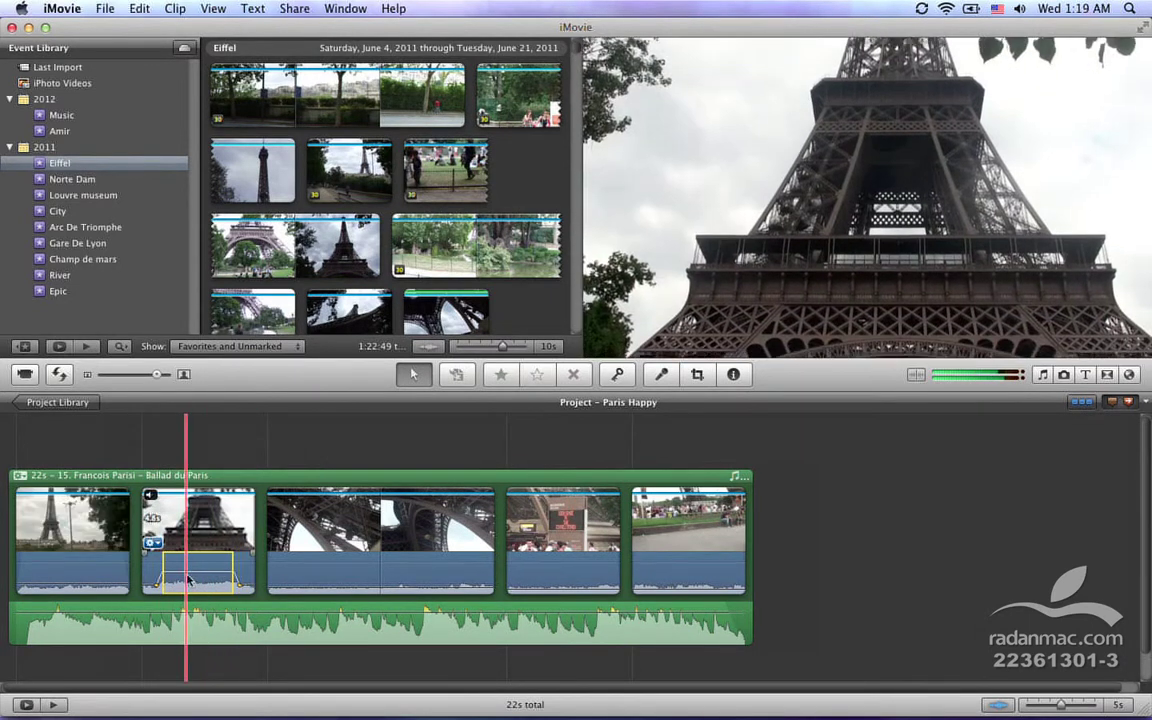
pyautogui.press('space')
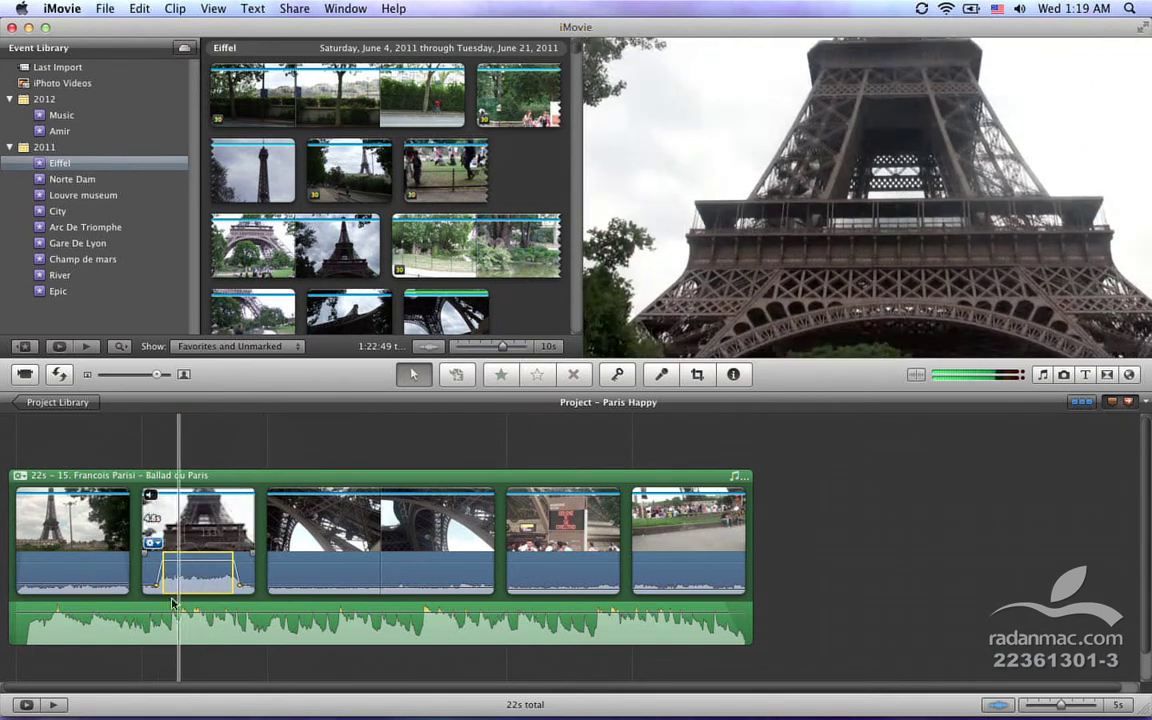
pyautogui.press('space')
# Step: Lower the music's volume beneath the second clip's raised section, widen the fades around both sections and play back the mix
pyautogui.moveTo(156, 623); pyautogui.dragTo(242, 627)
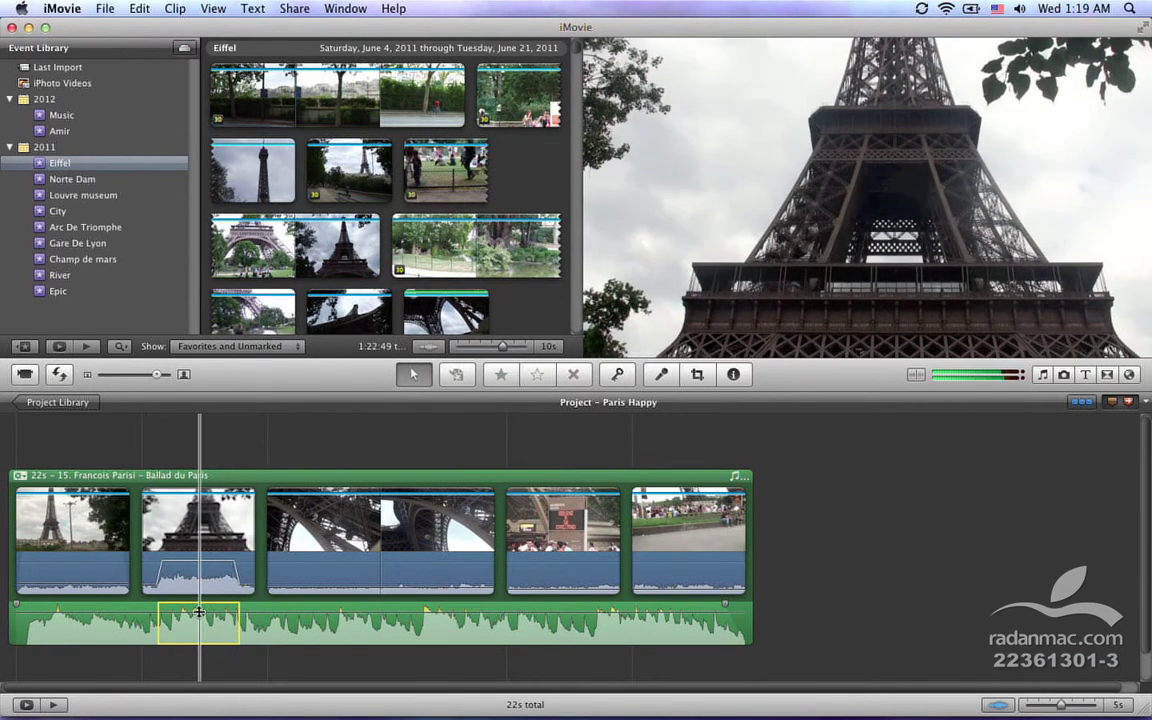
pyautogui.moveTo(199, 612); pyautogui.dragTo(196, 628)
pyautogui.press('space')
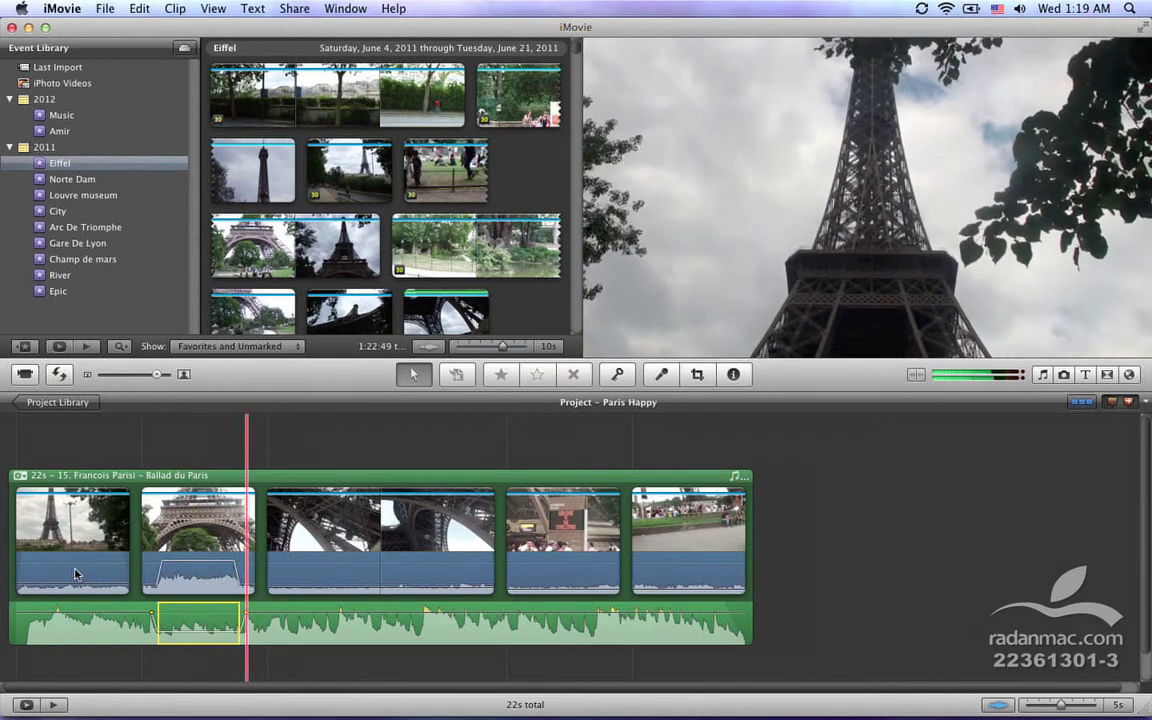
pyautogui.click(166, 618)
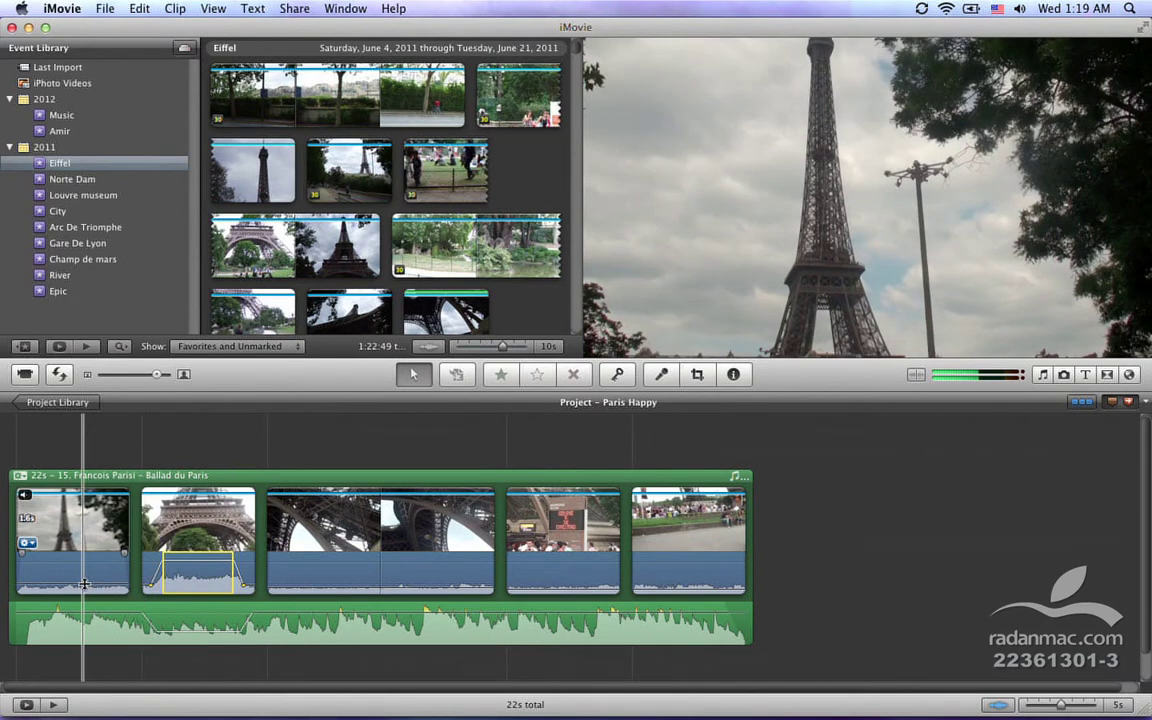
pyautogui.press('space')
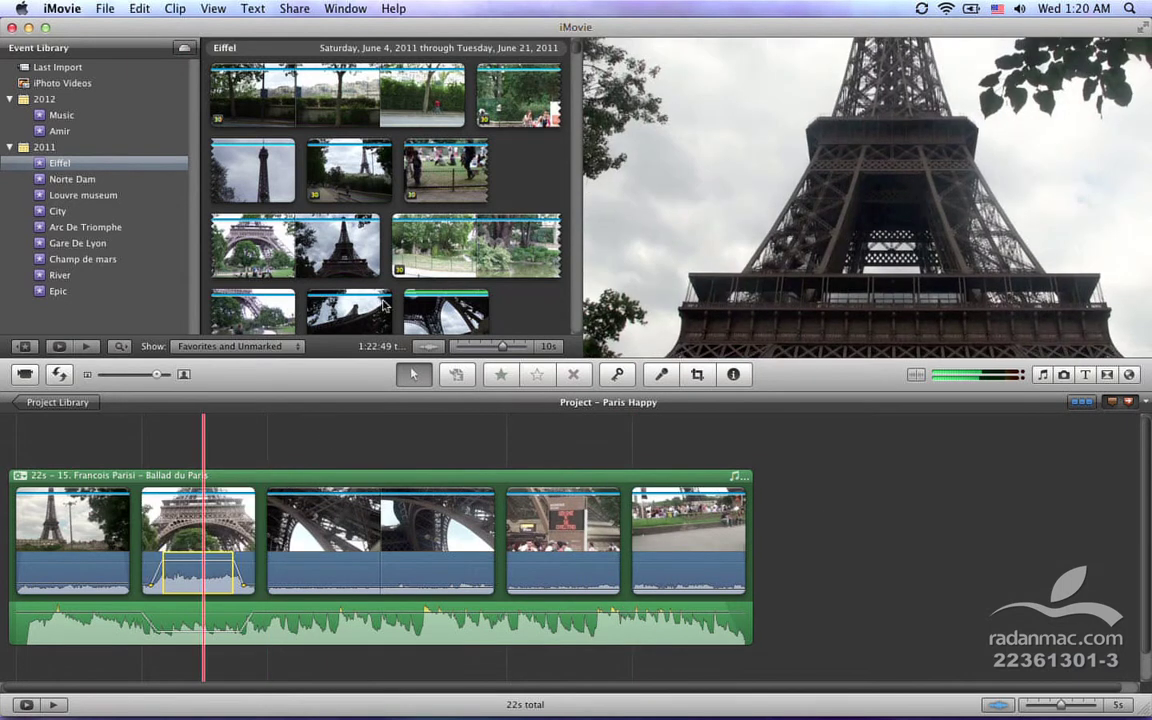
# Step: Append about 6.5 s of the Eiffel event footage looking up from beneath the tower to the end of the project
pyautogui.scroll(-5, 384, 303)
pyautogui.scroll(-3, 384, 303)
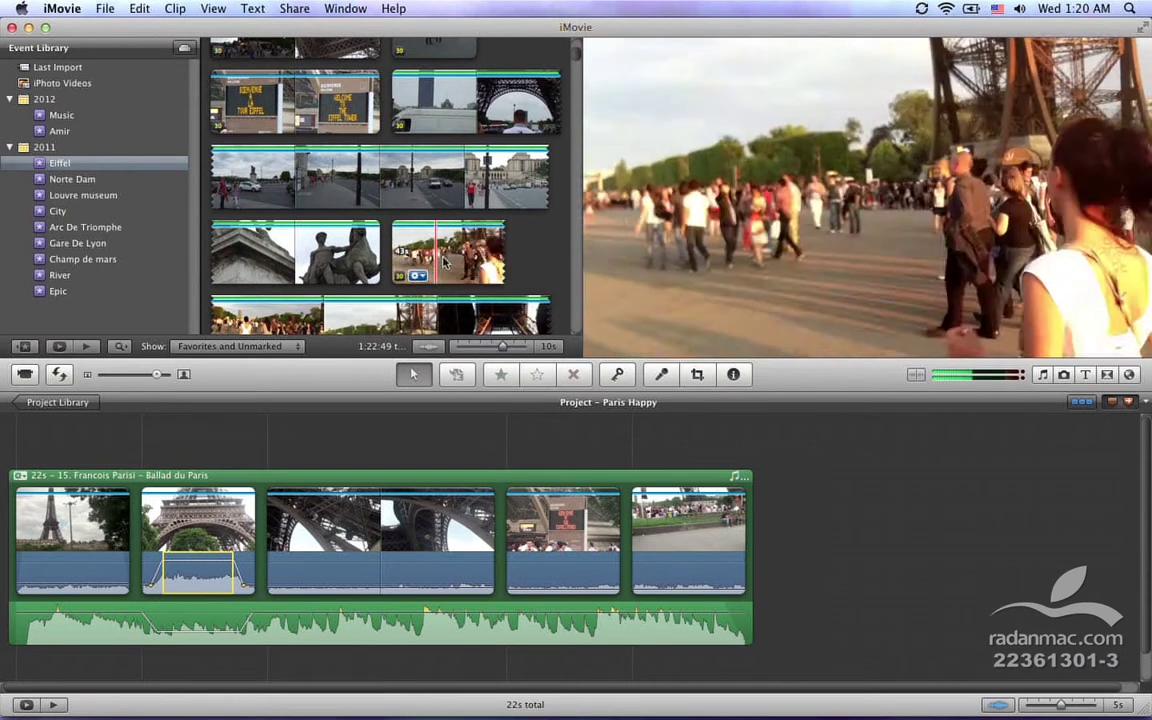
pyautogui.scroll(-2, 364, 315)
pyautogui.scroll(-1, 364, 315)
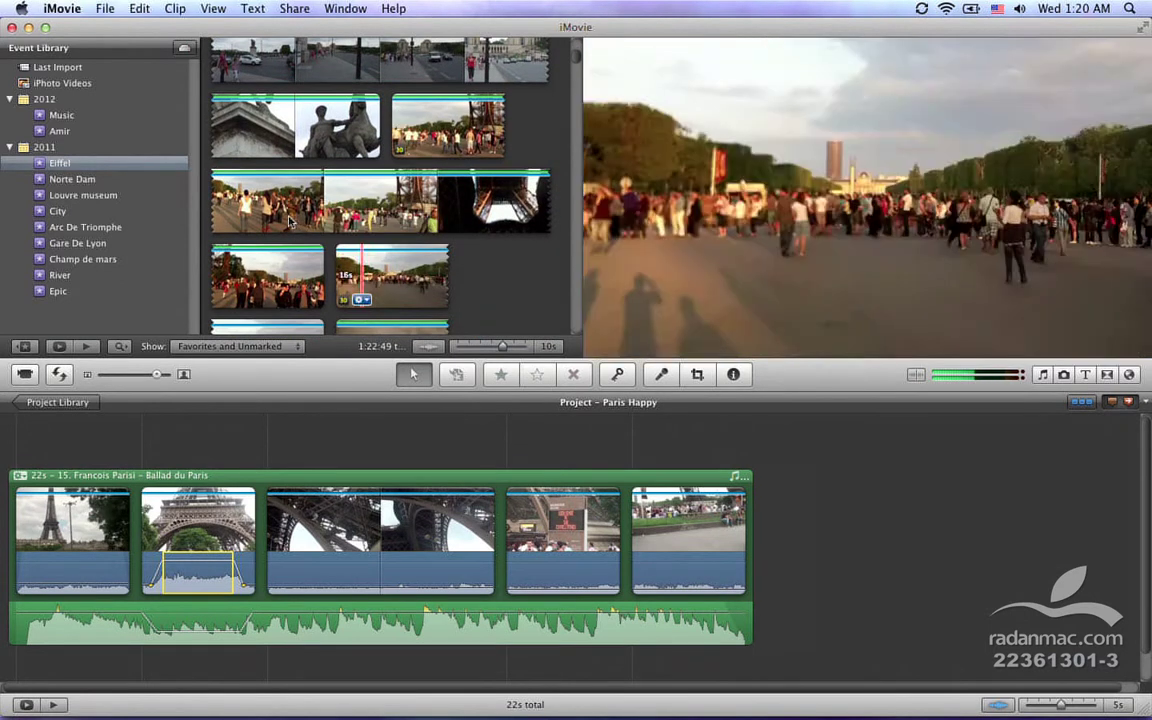
pyautogui.press('space')
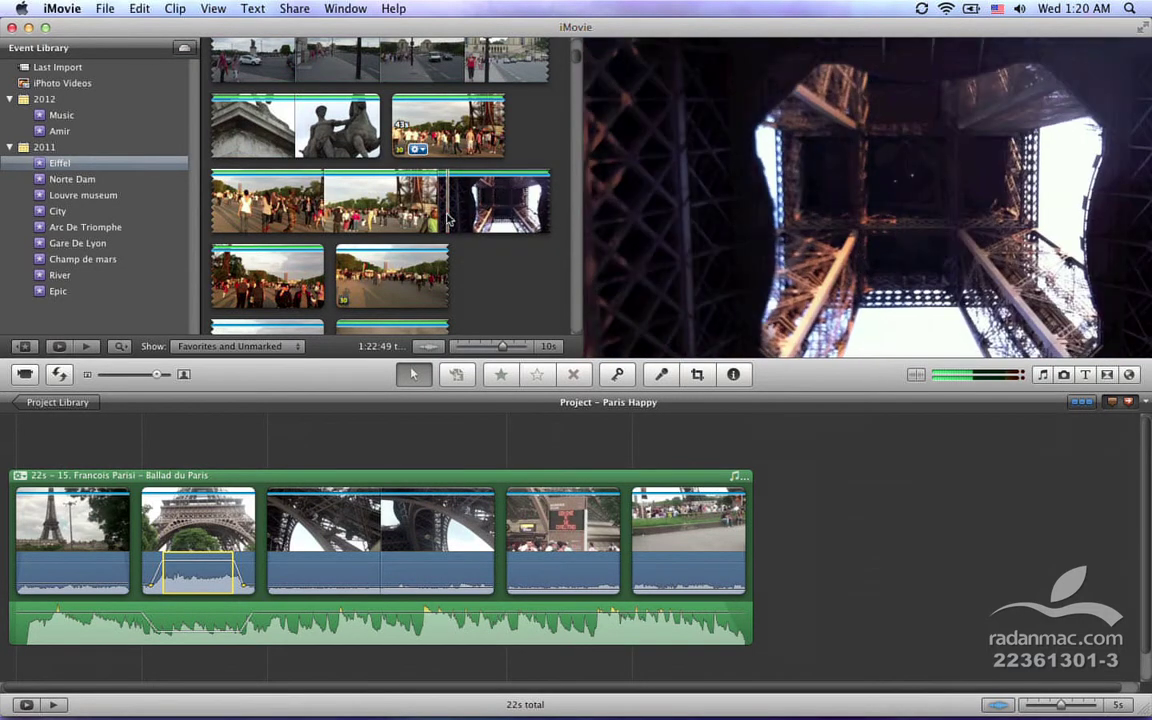
pyautogui.moveTo(447, 220); pyautogui.dragTo(764, 514)
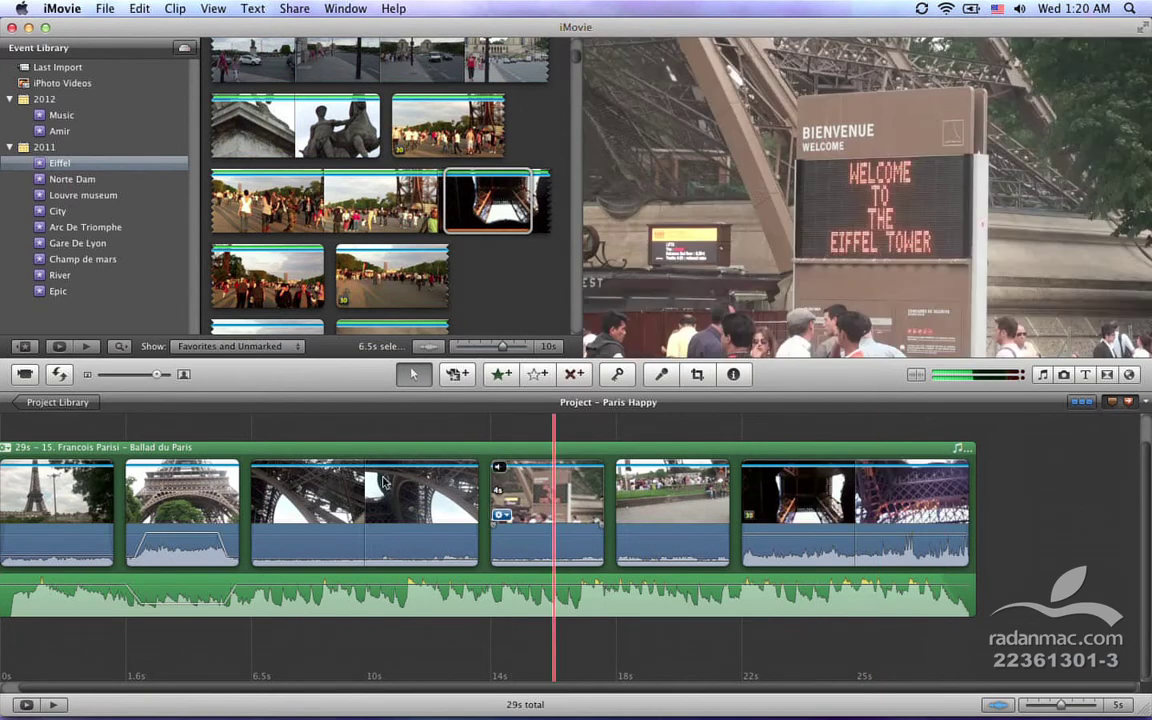
# Step: Pin the background music to the start of the 7.5 s third clip, and move that clip to second place in the project
pyautogui.moveTo(30, 452); pyautogui.dragTo(272, 463)
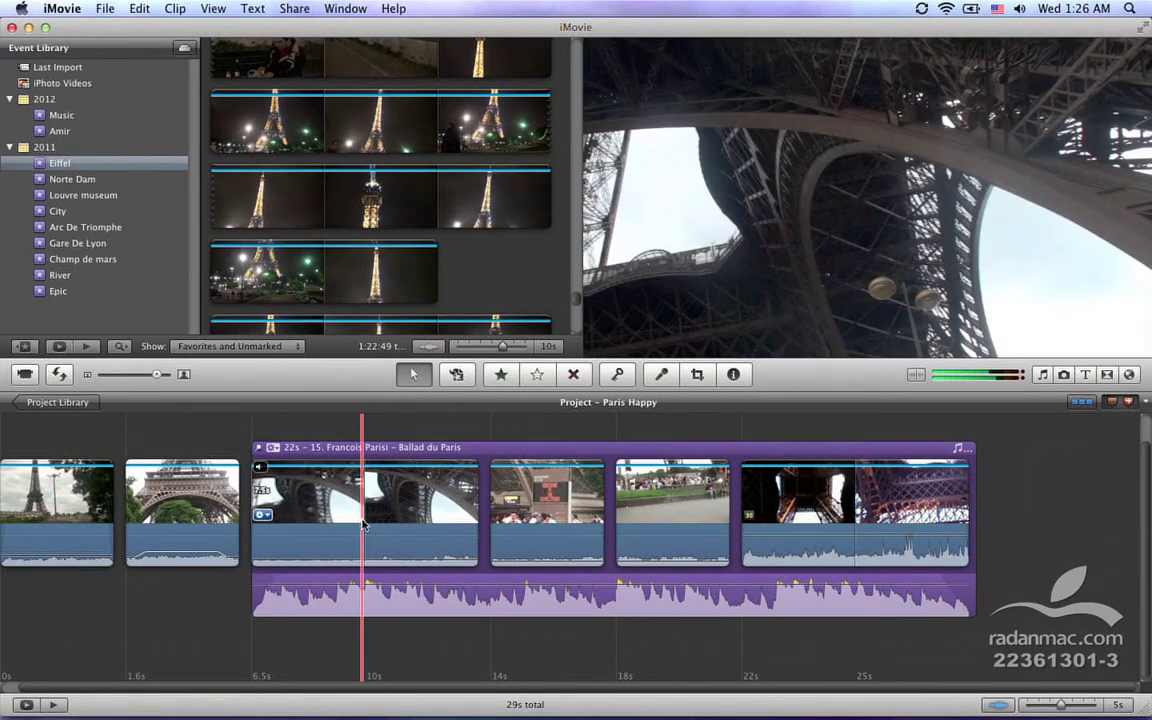
pyautogui.moveTo(362, 525); pyautogui.dragTo(408, 515)
pyautogui.click(318, 508)
pyautogui.moveTo(318, 508); pyautogui.dragTo(600, 505)
pyautogui.moveTo(491, 505); pyautogui.dragTo(738, 492)
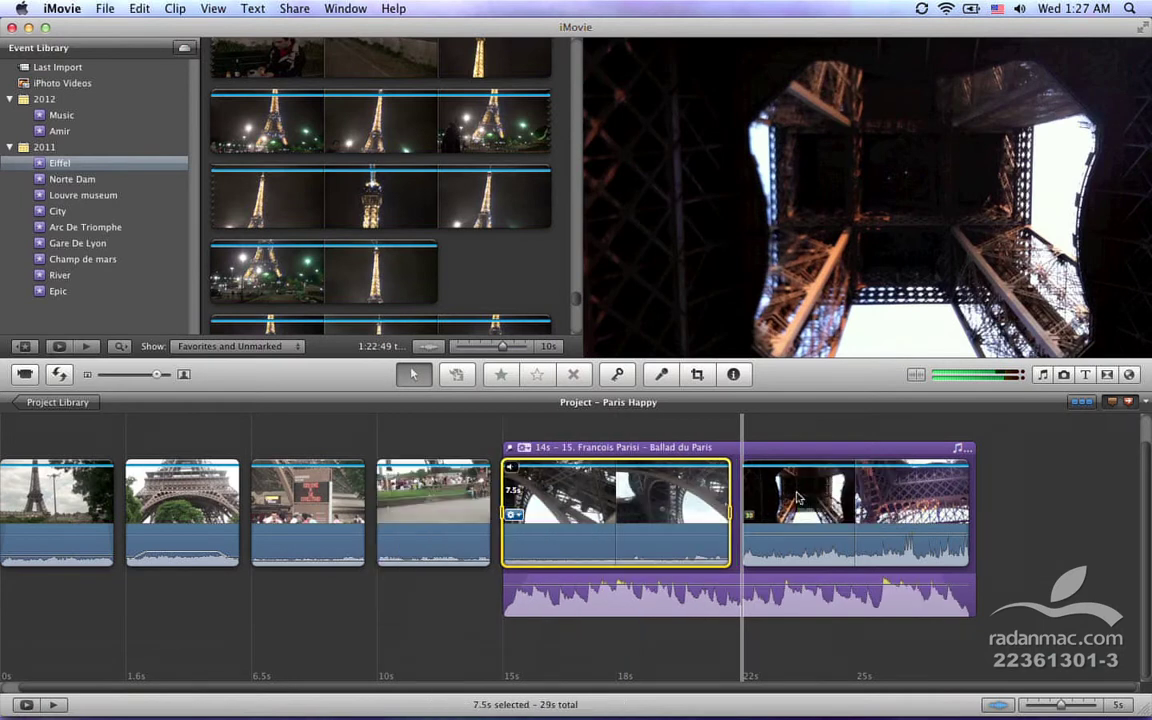
pyautogui.moveTo(612, 505); pyautogui.dragTo(125, 490)
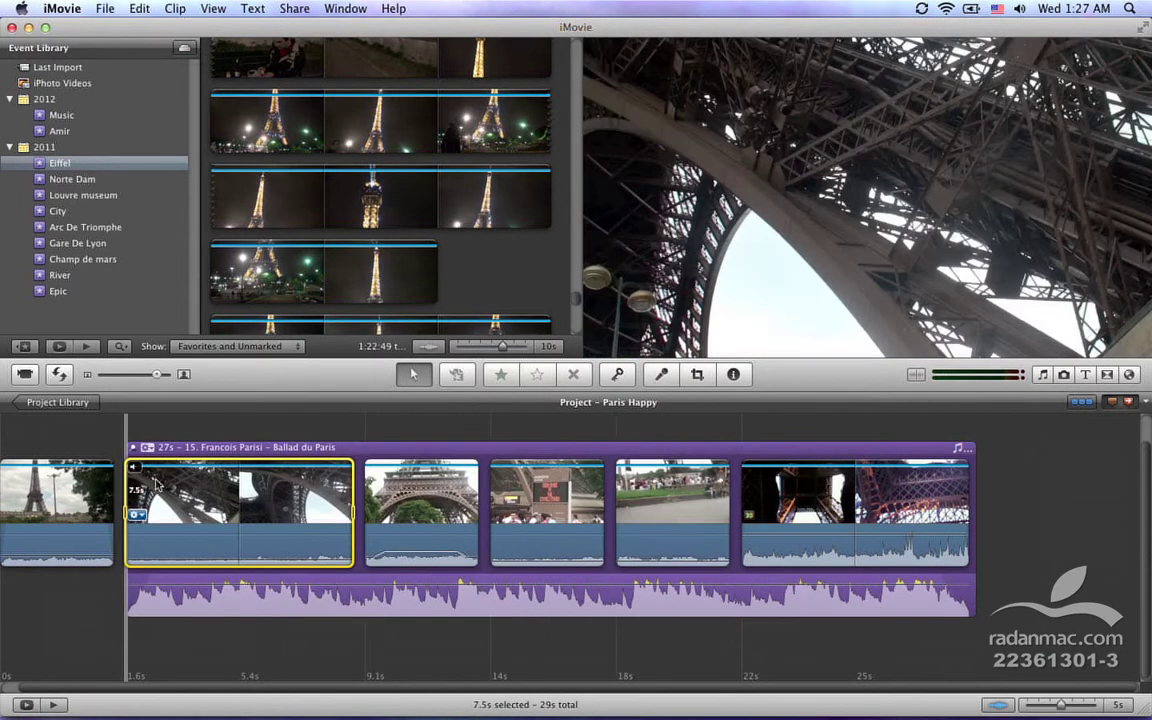
# Step: Move the 7.5 s clip to third place in the project and shorten its pinned music to 7.5 s in the Clip Trimmer
pyautogui.moveTo(224, 491); pyautogui.dragTo(470, 505)
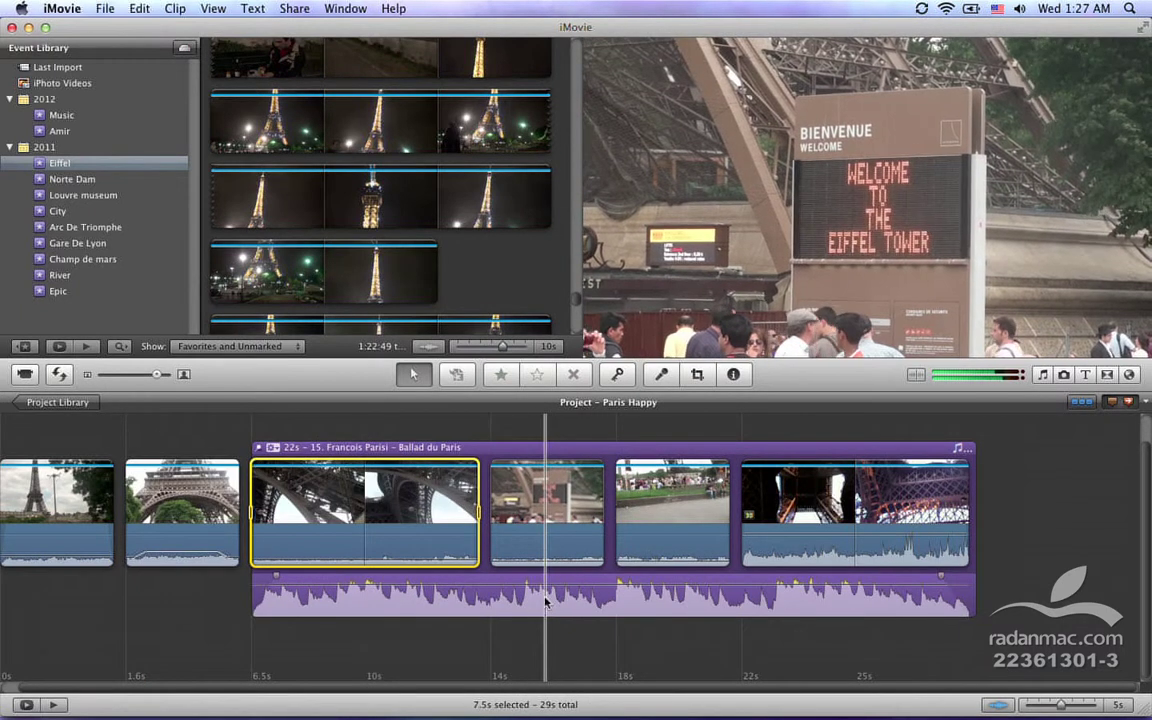
pyautogui.click(450, 450)
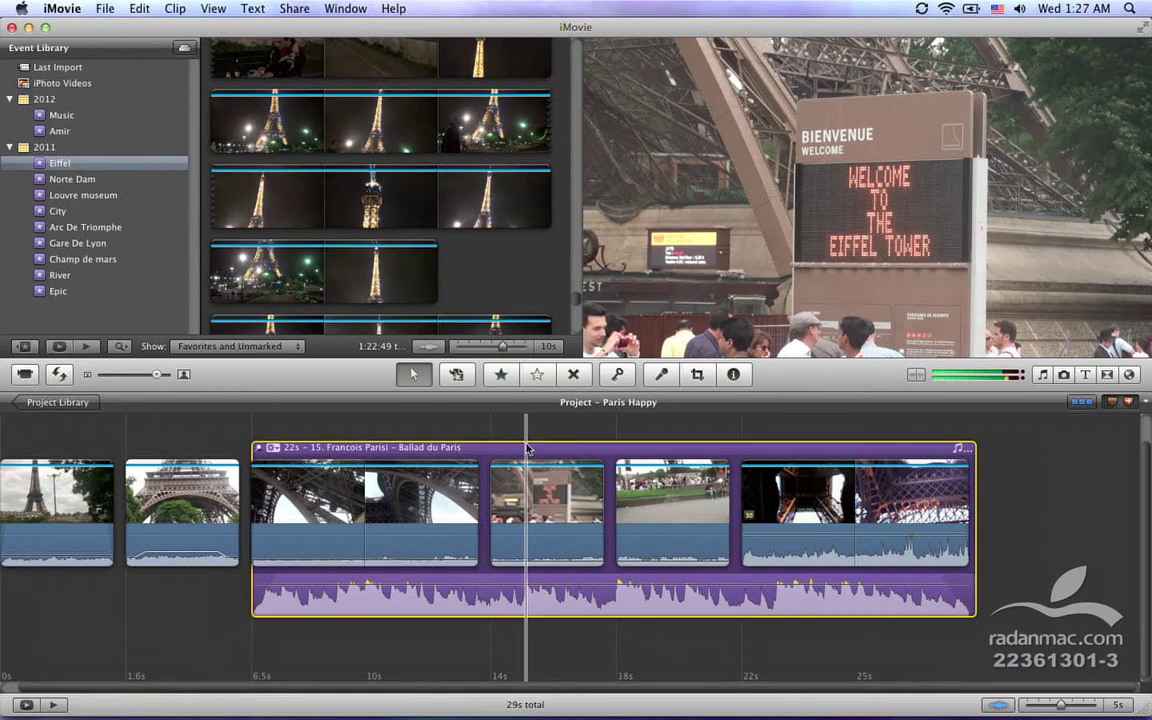
pyautogui.click(295, 8)
pyautogui.moveTo(345, 8)
pyautogui.click(363, 100)
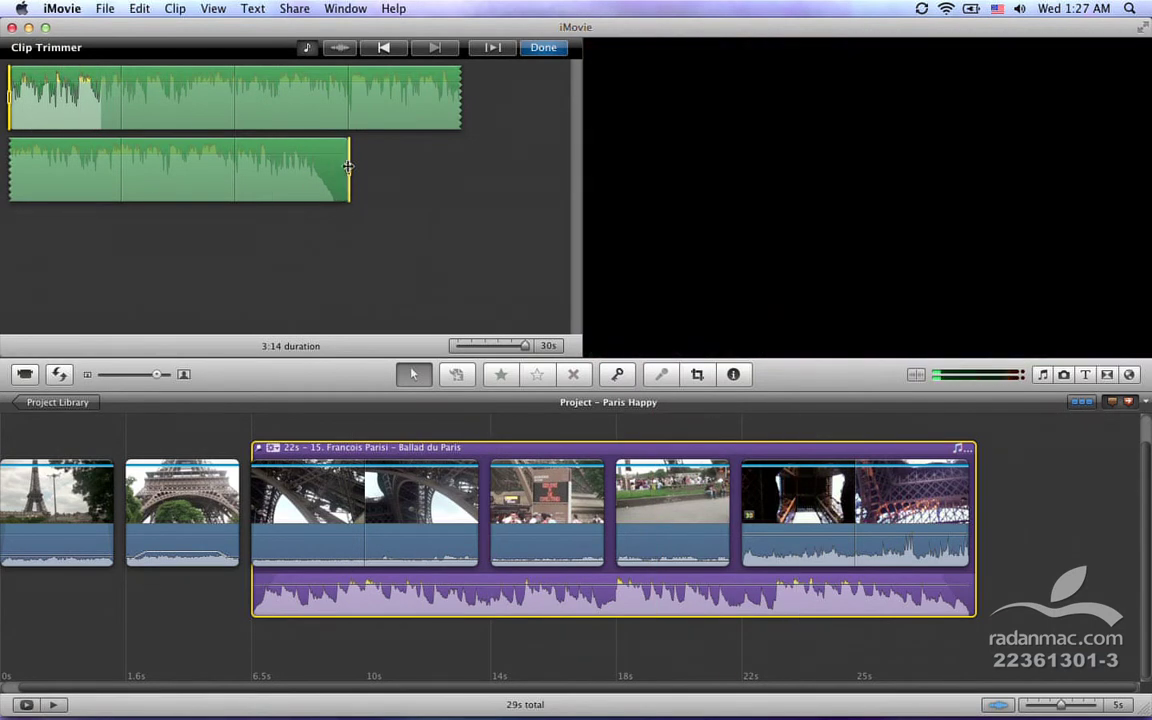
pyautogui.moveTo(347, 172); pyautogui.dragTo(41, 117)
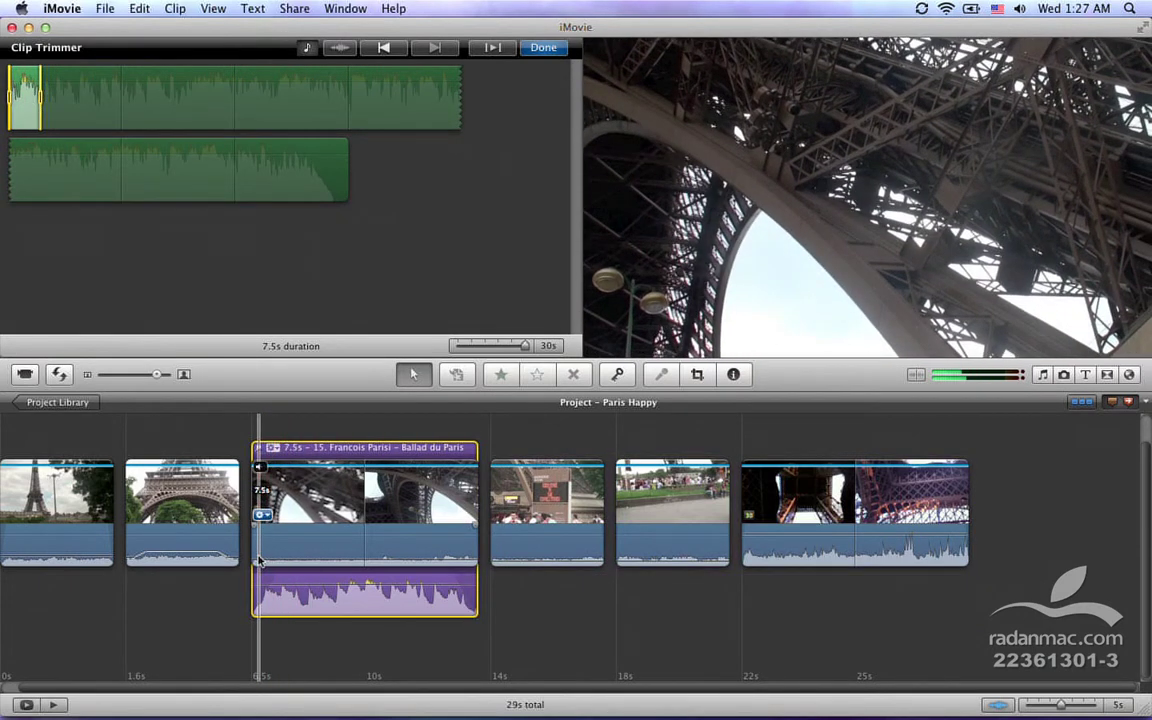
# Step: Play back the shortened music under the third clip and close the Clip Trimmer
pyautogui.press('space')
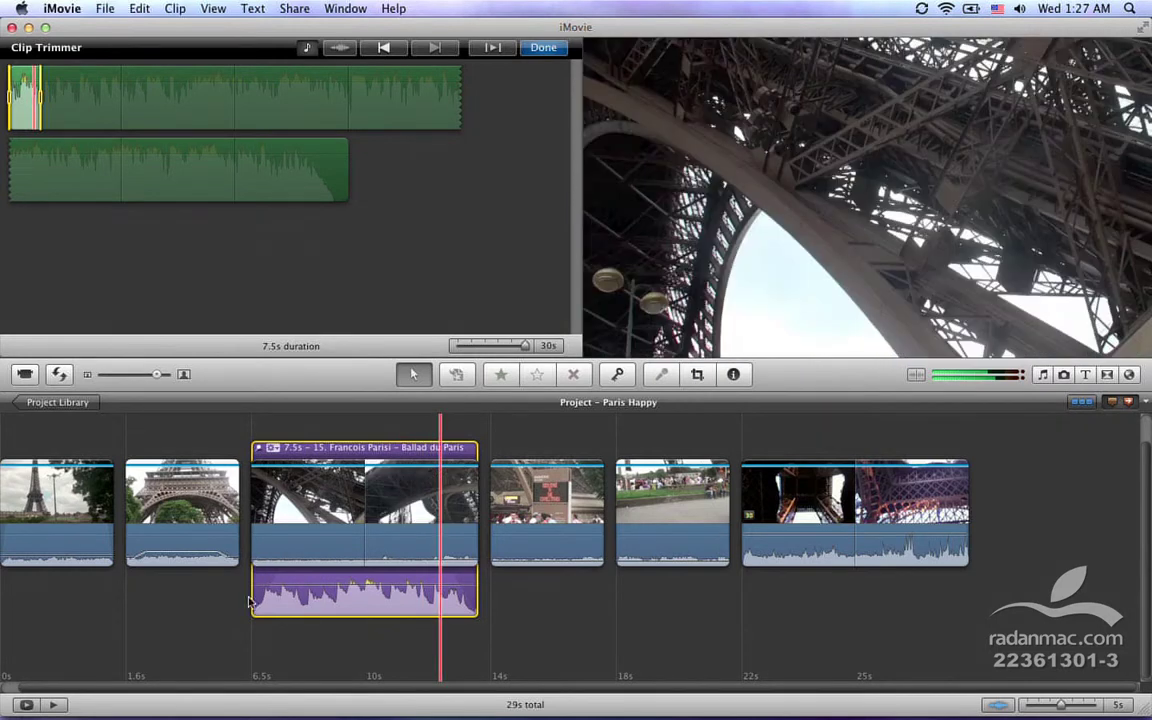
pyautogui.press('space')
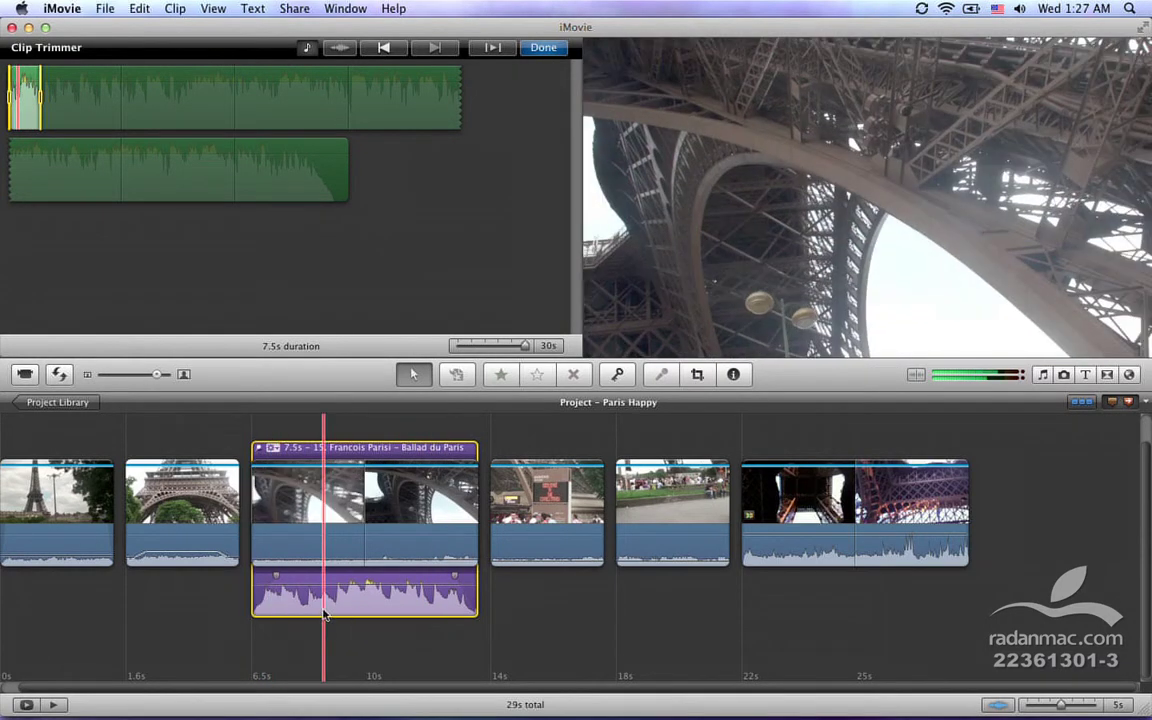
pyautogui.press('space')
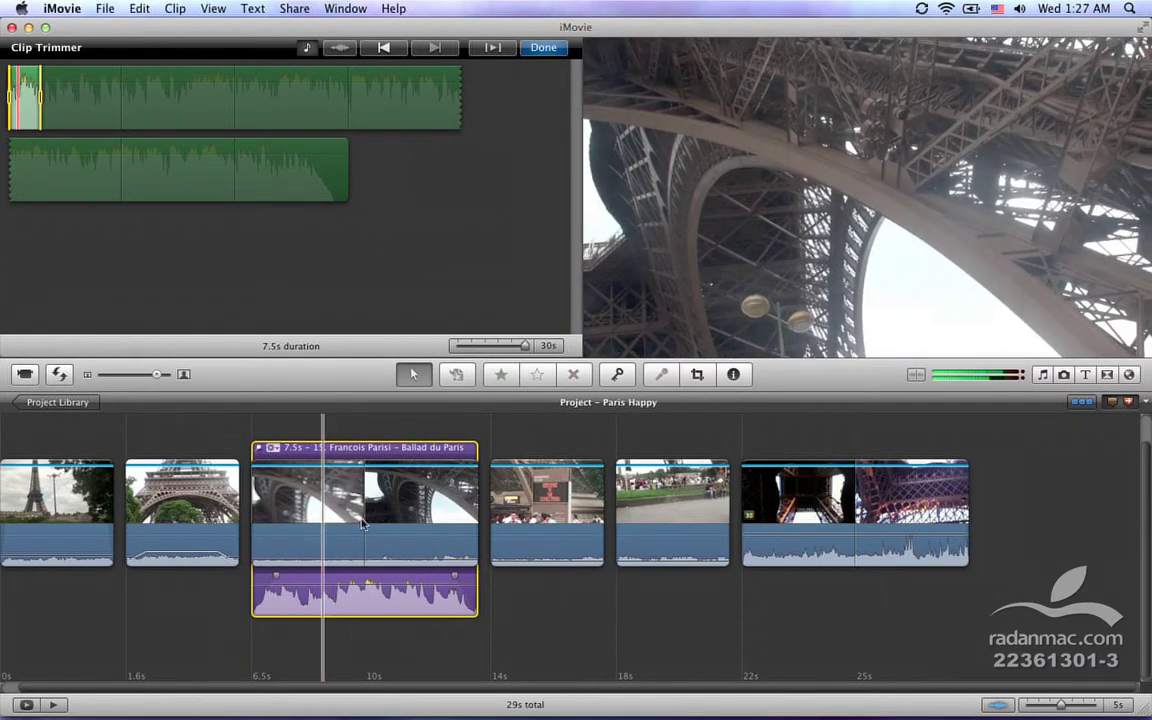
pyautogui.click(541, 48)
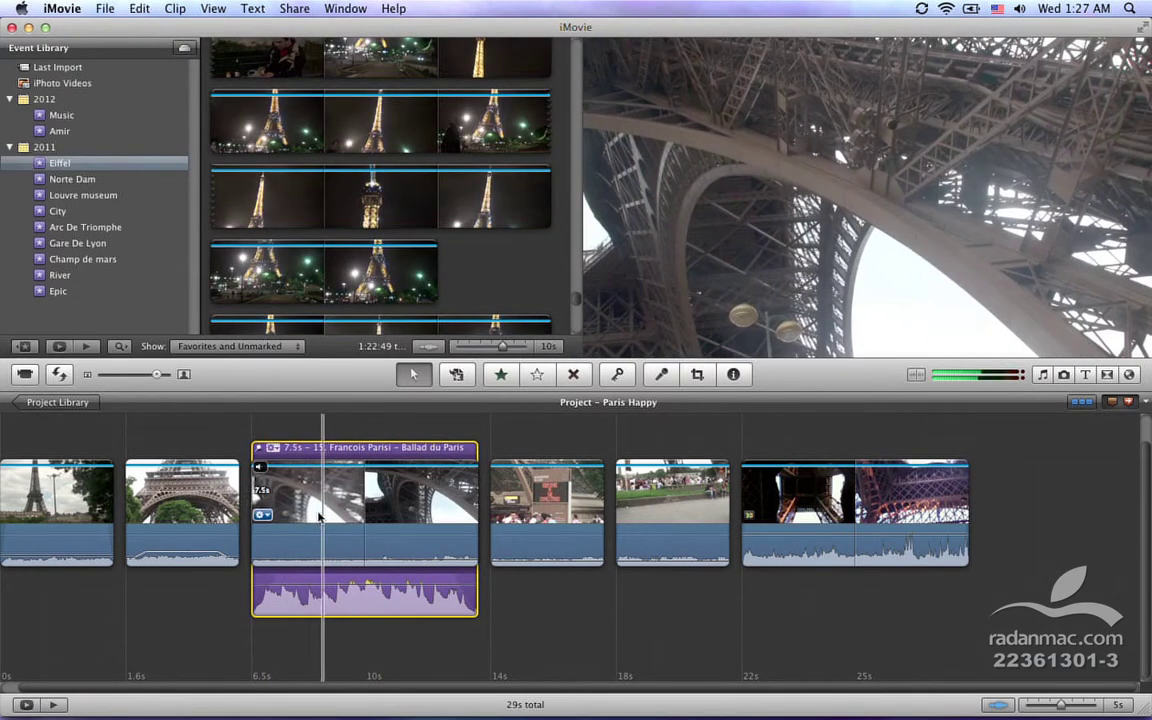
# Step: Check the pinned and floating tracks in the Arrange Music Tracks dialog and cancel it
pyautogui.click(340, 8)
pyautogui.moveTo(222, 7)
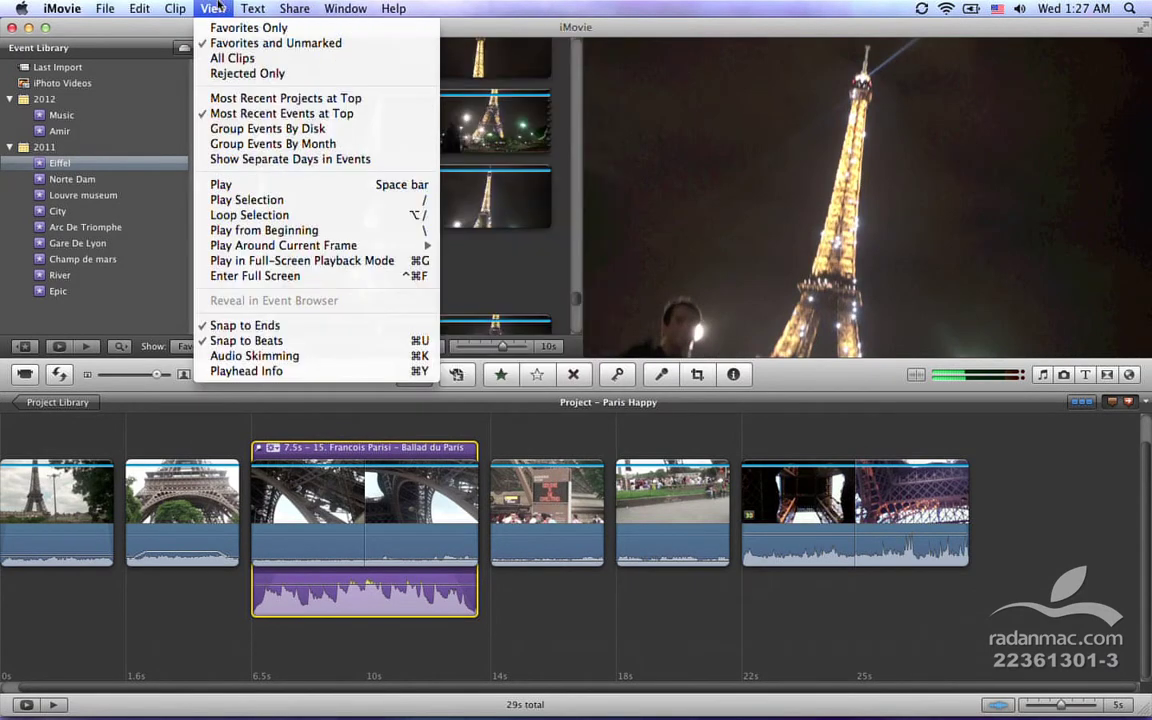
pyautogui.moveTo(172, 10)
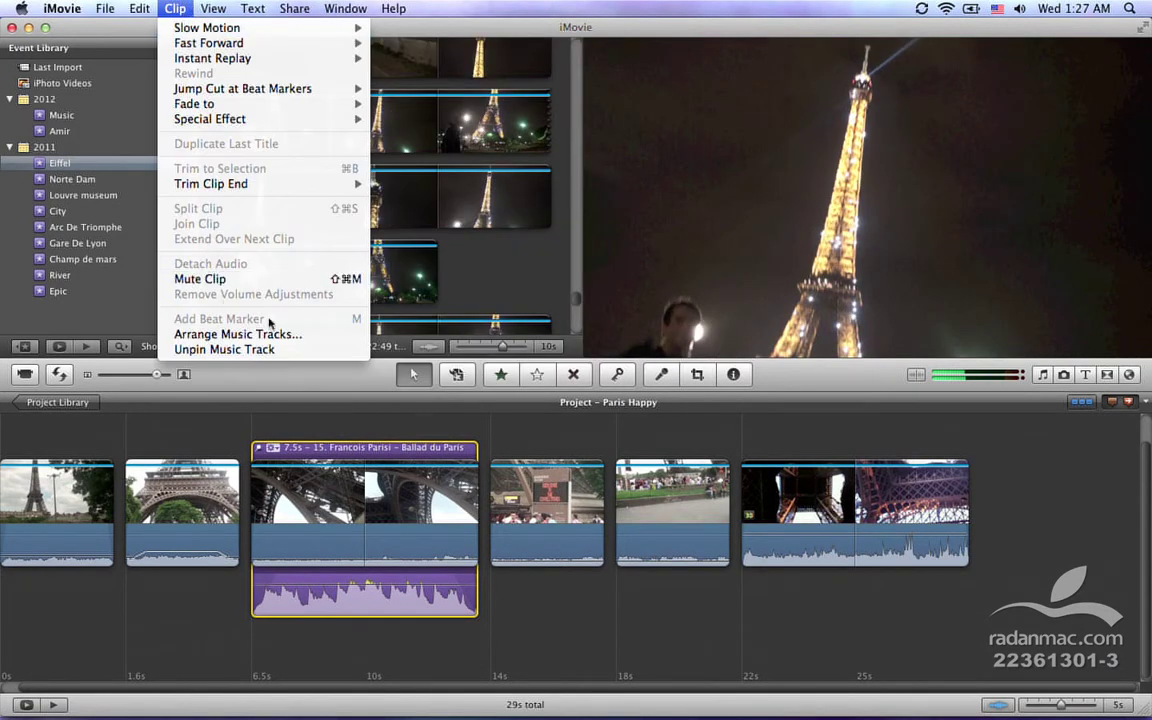
pyautogui.click(296, 334)
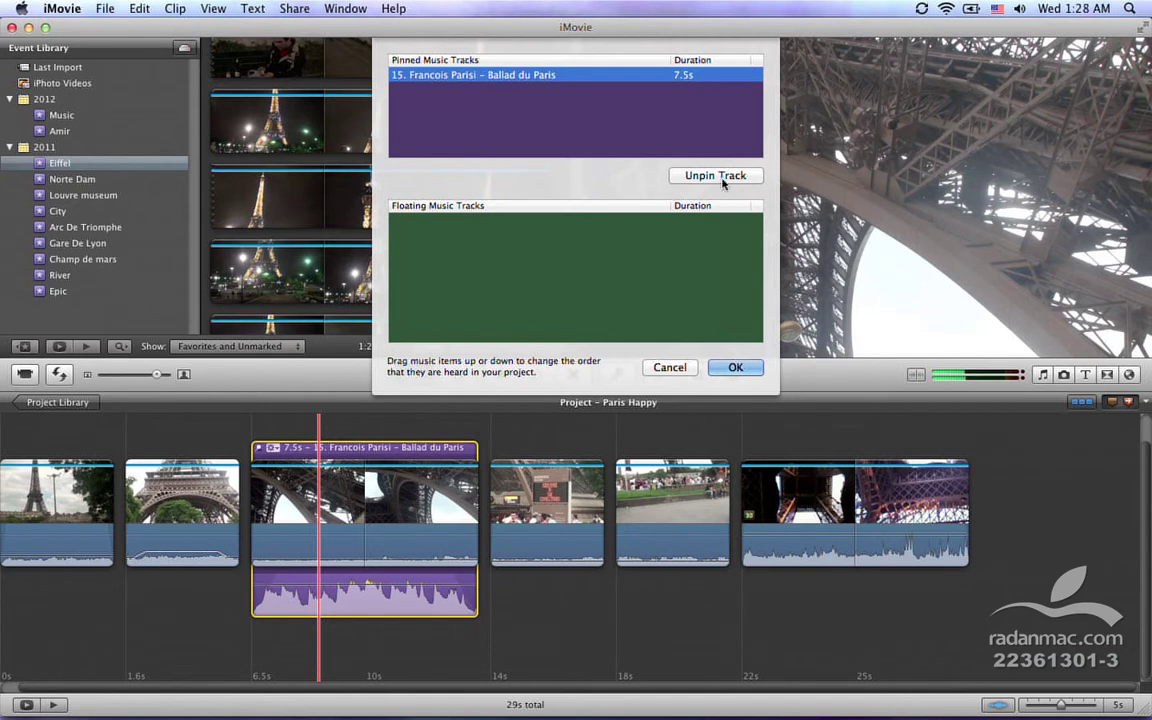
pyautogui.click(669, 368)
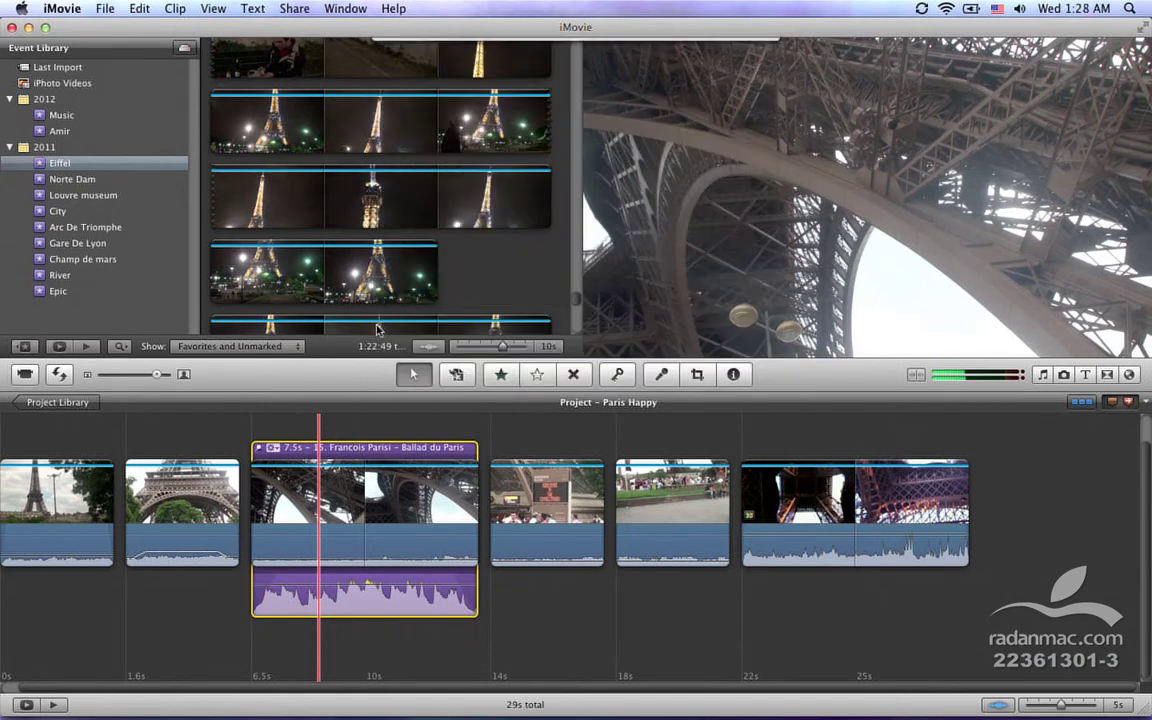
# Step: Unpin the Ballad du Paris music track from the third clip
pyautogui.click(180, 7)
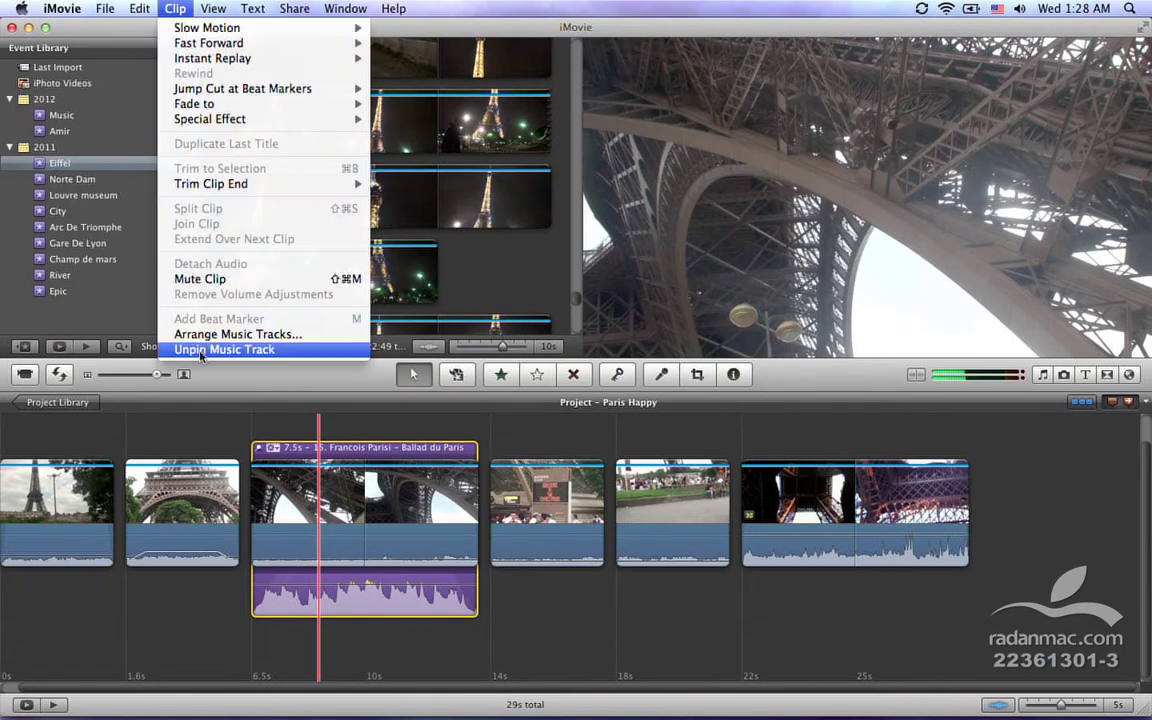
pyautogui.click(200, 320)
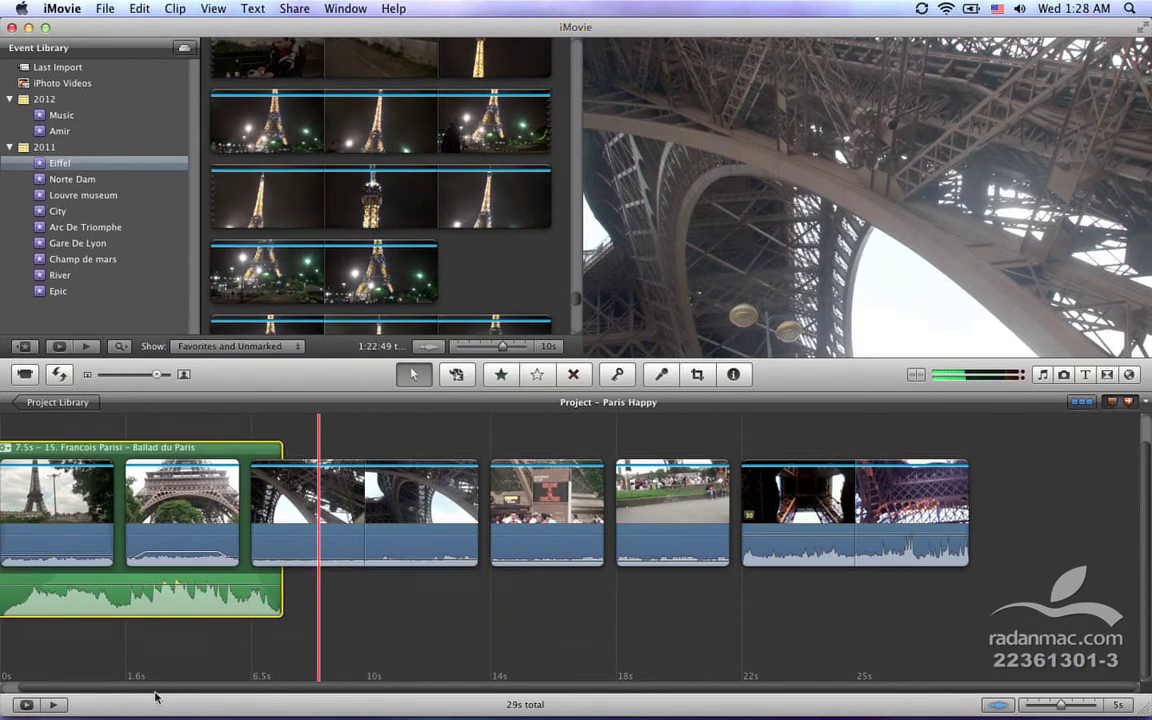
pyautogui.click(162, 650)
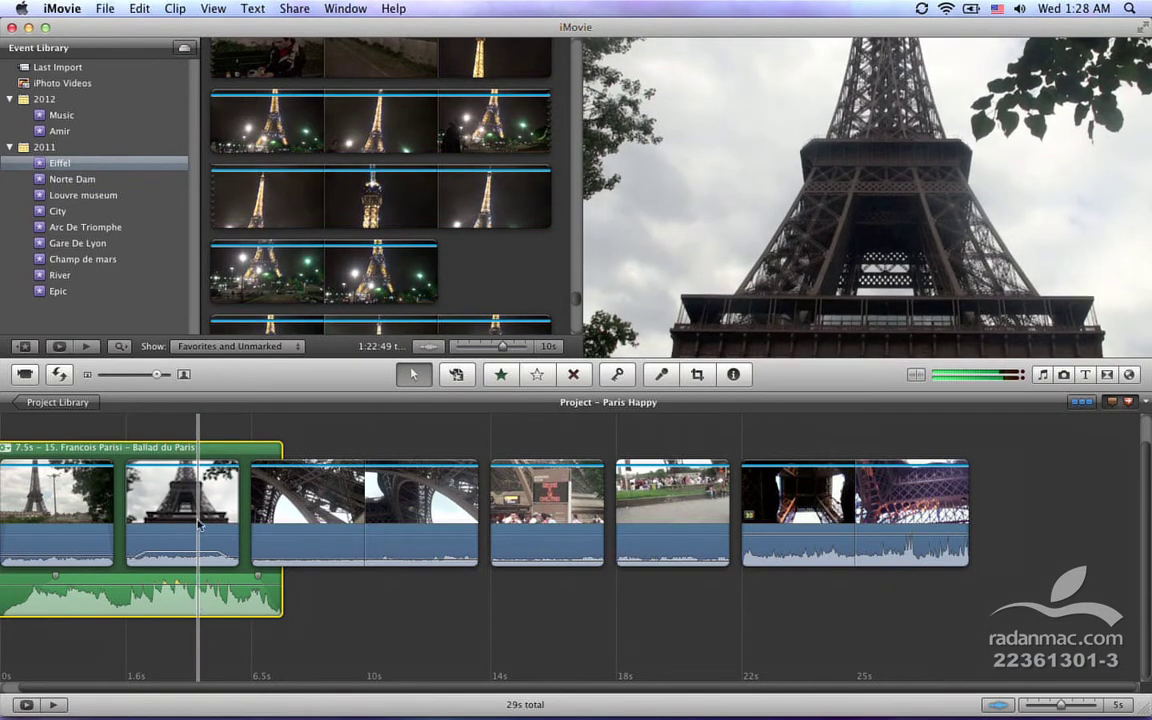
# Step: Extend the unpinned music selection to a 3:11 duration in the Clip Trimmer so it covers the whole project
pyautogui.doubleClick(208, 452)
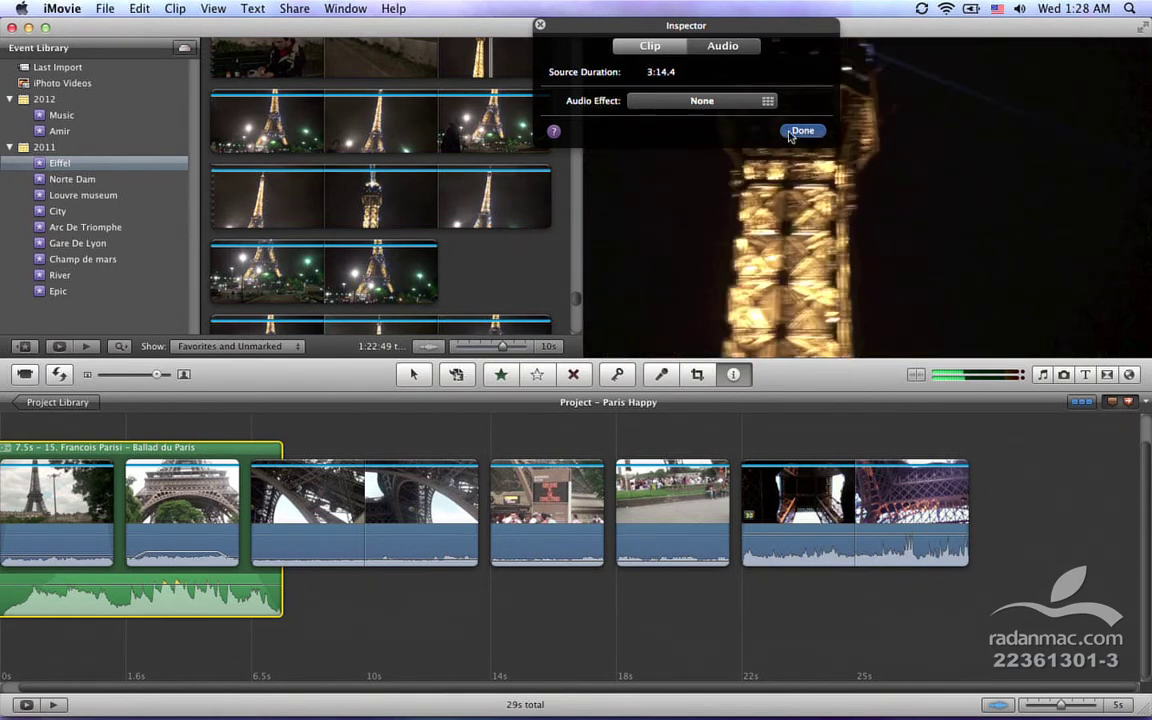
pyautogui.click(801, 131)
pyautogui.click(345, 8)
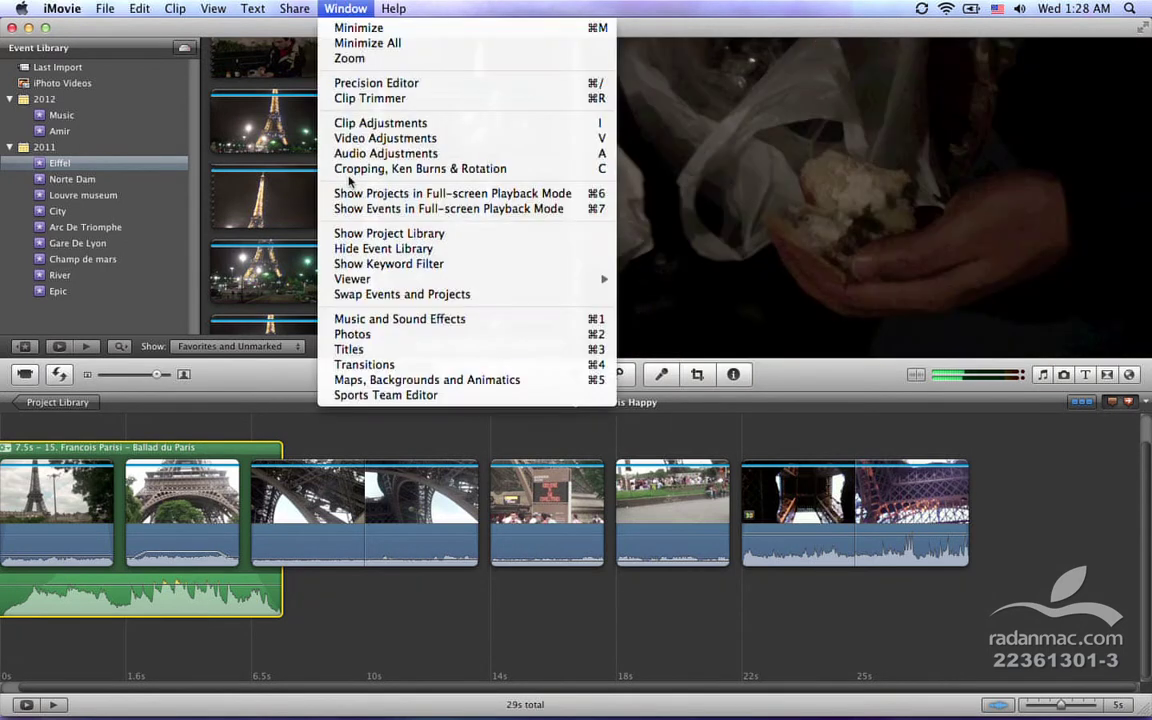
pyautogui.click(370, 98)
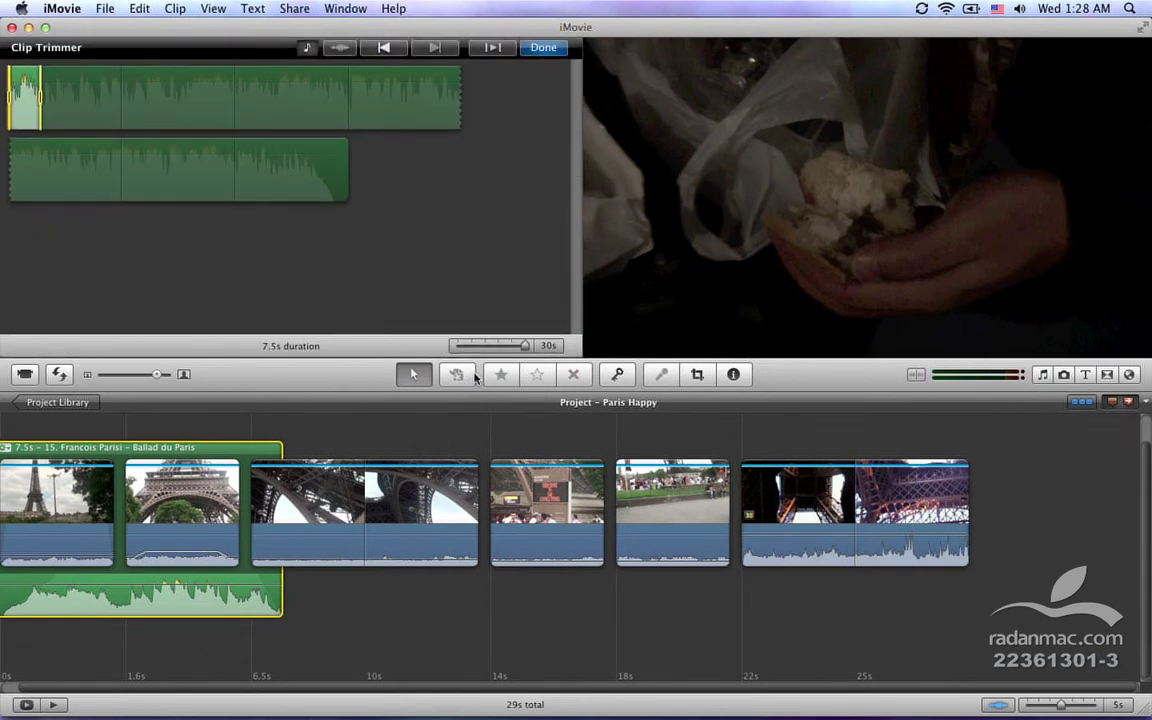
pyautogui.moveTo(40, 97); pyautogui.dragTo(339, 187)
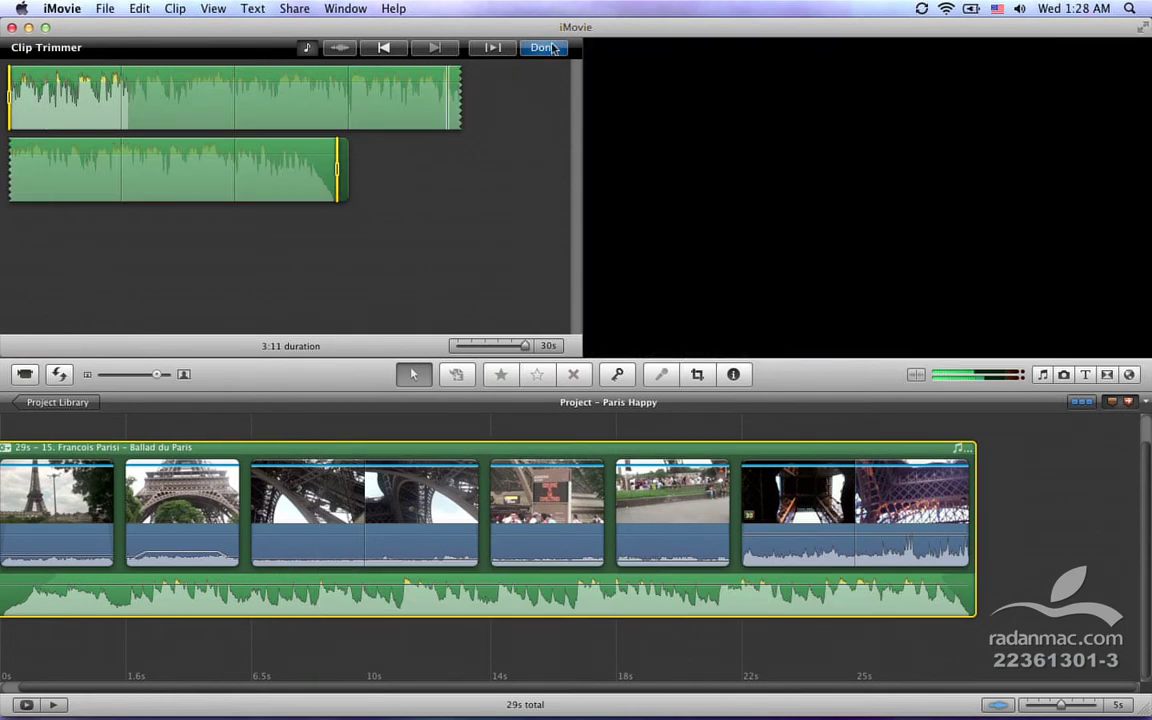
pyautogui.click(543, 47)
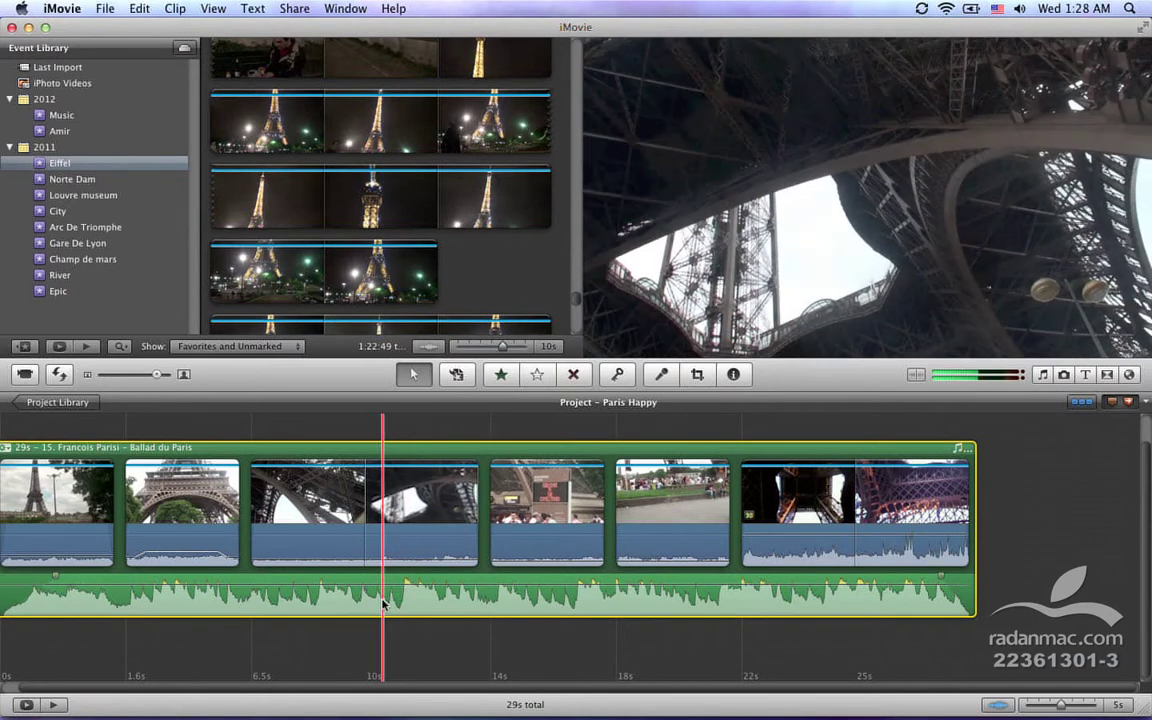
# Step: Reopen the music in the Clip Trimmer, expand its waveform to 1 s per thumbnail and look up the Add Beat Marker command
pyautogui.click(345, 9)
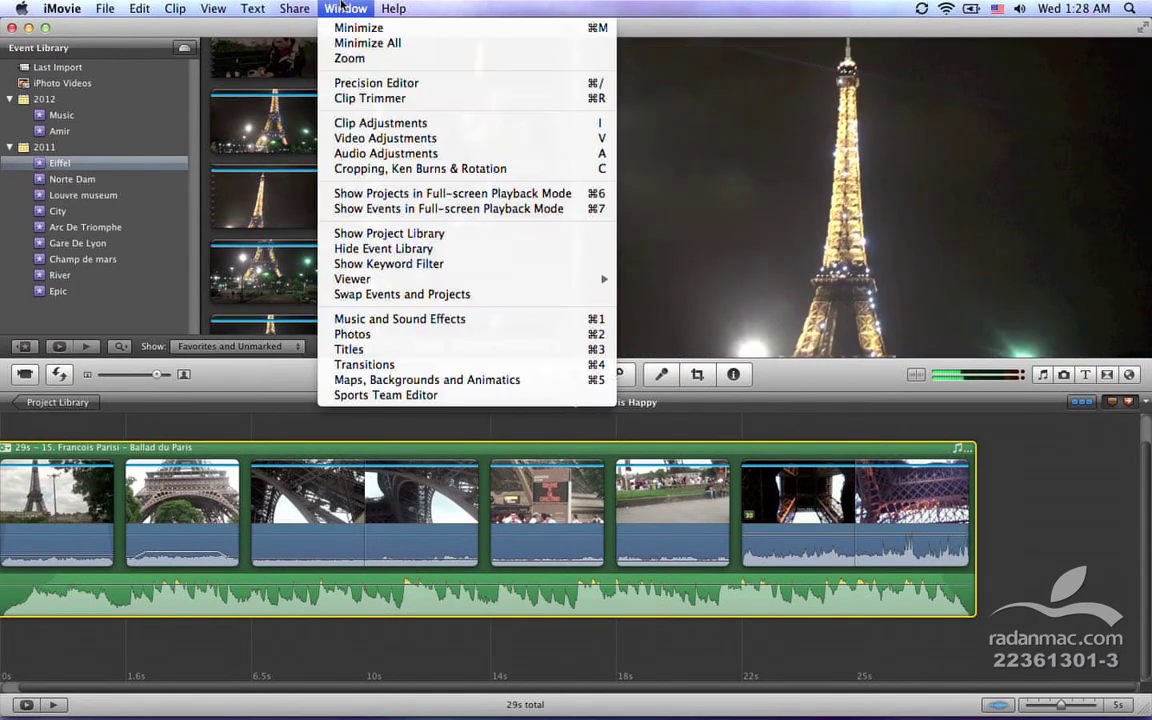
pyautogui.click(368, 98)
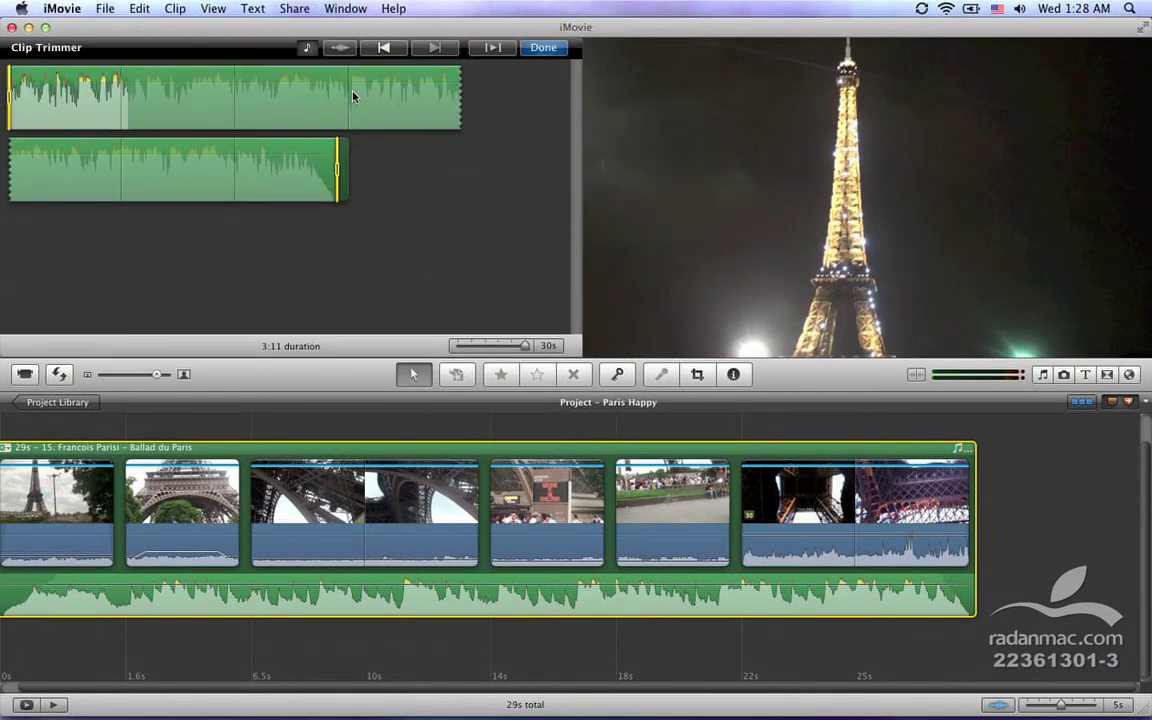
pyautogui.click(479, 344)
pyautogui.moveTo(479, 347); pyautogui.dragTo(472, 347)
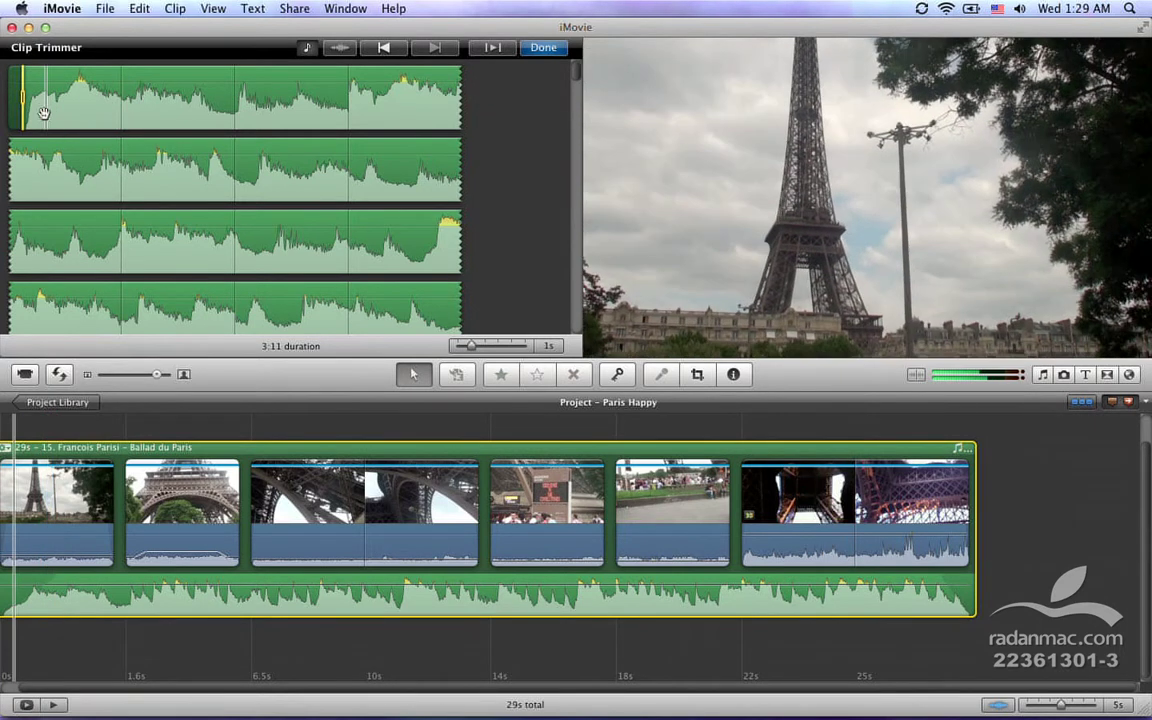
pyautogui.click(172, 8)
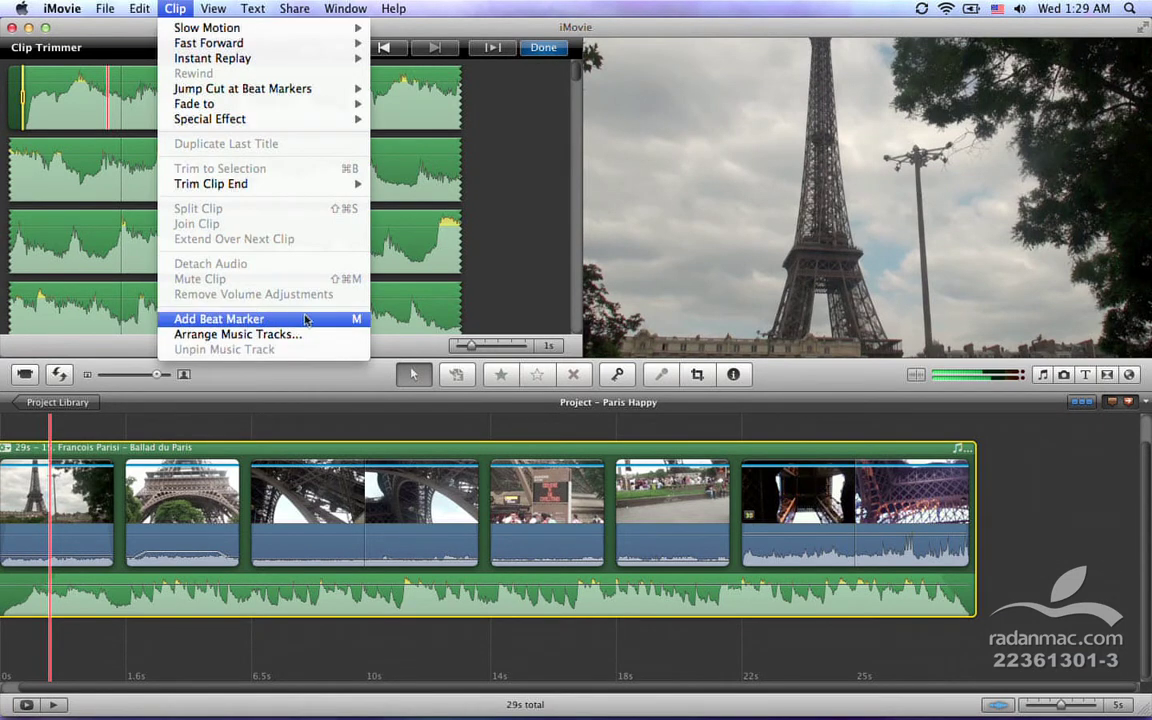
pyautogui.click(40, 80)
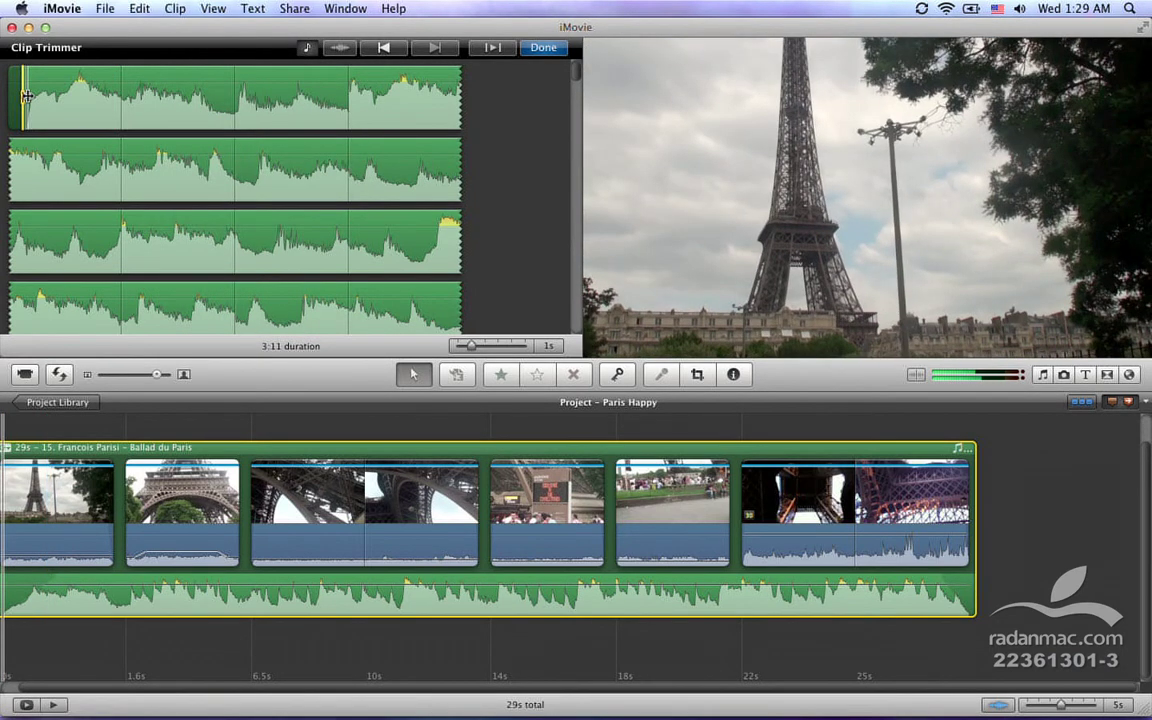
# Step: Play the music from its start, add 12 beat markers in time with the beat, and close the Clip Trimmer
pyautogui.press('space')
pyautogui.press('m')
pyautogui.press('m')
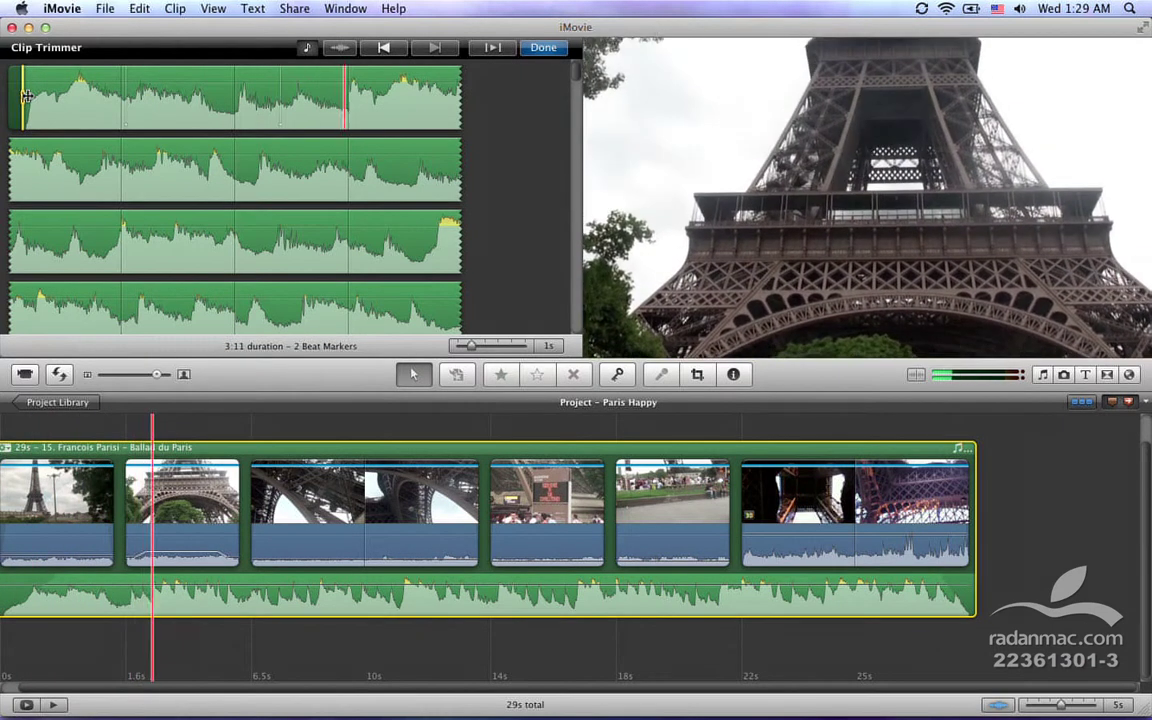
pyautogui.press('m')
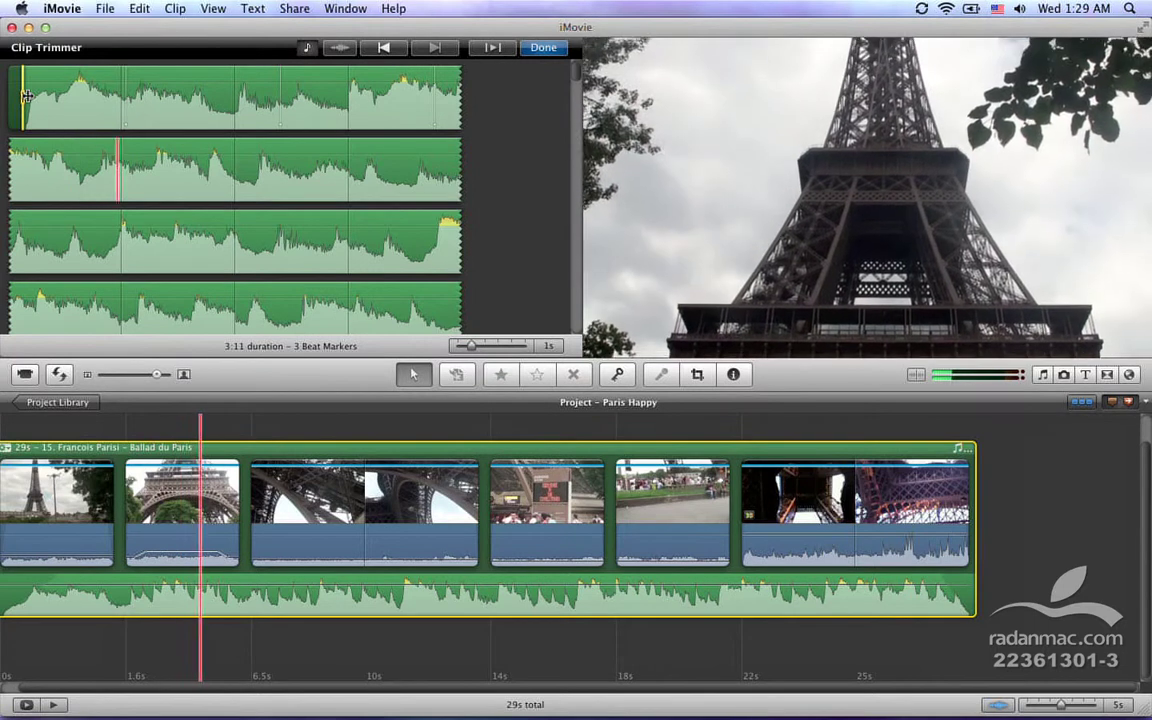
pyautogui.press('m')
pyautogui.press('m')
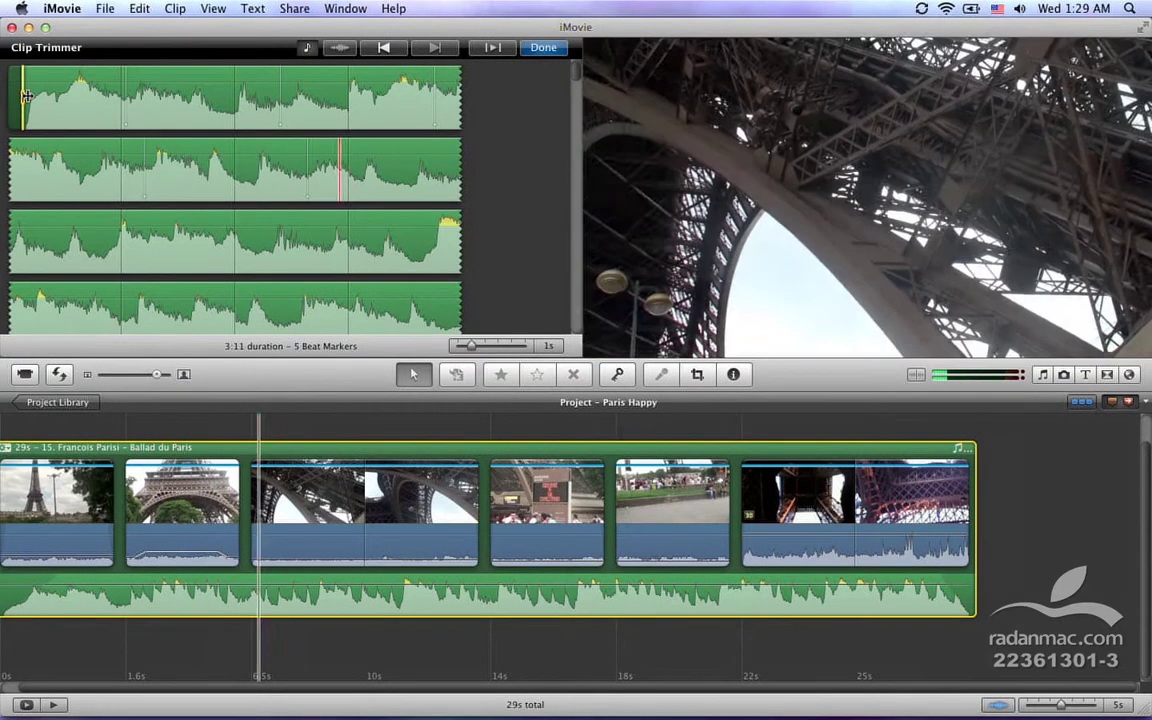
pyautogui.press('m')
pyautogui.press('m')
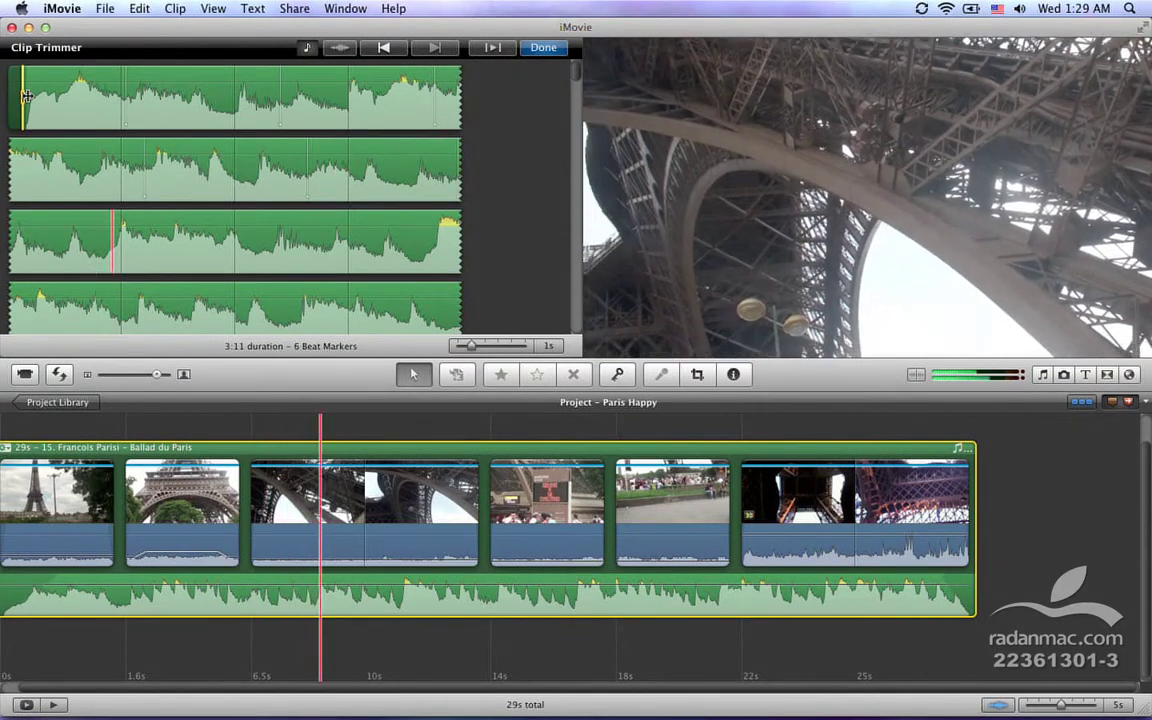
pyautogui.press('m')
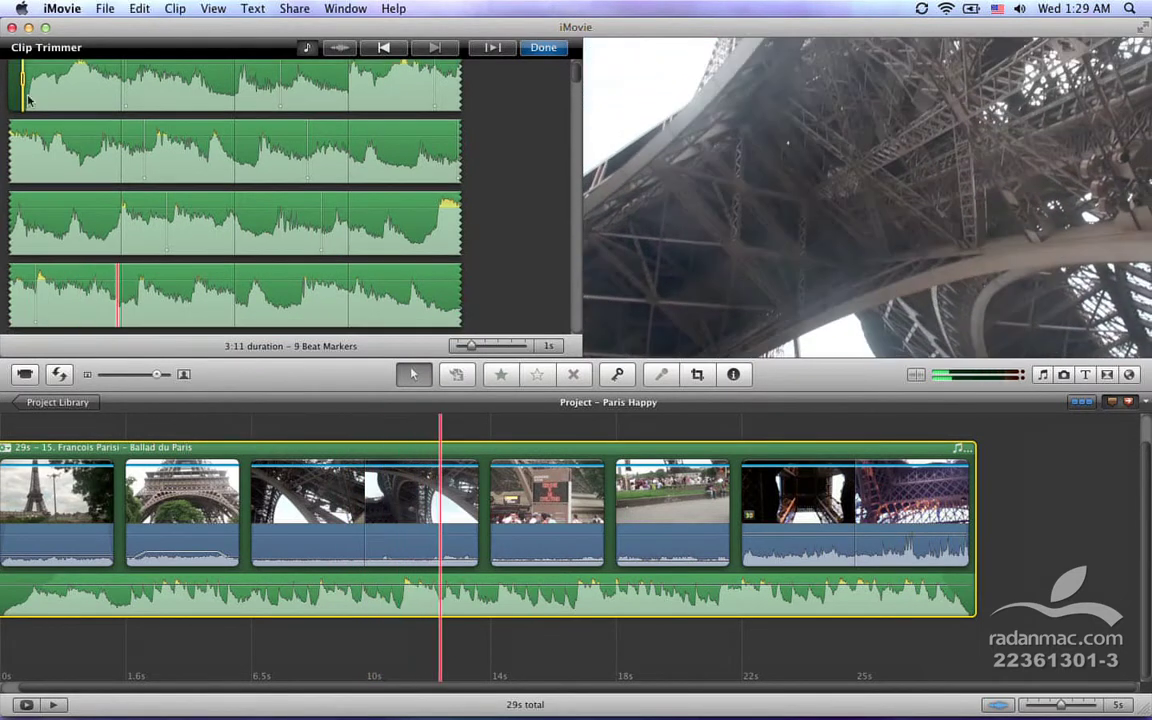
pyautogui.press('m')
pyautogui.press('m')
pyautogui.press('m')
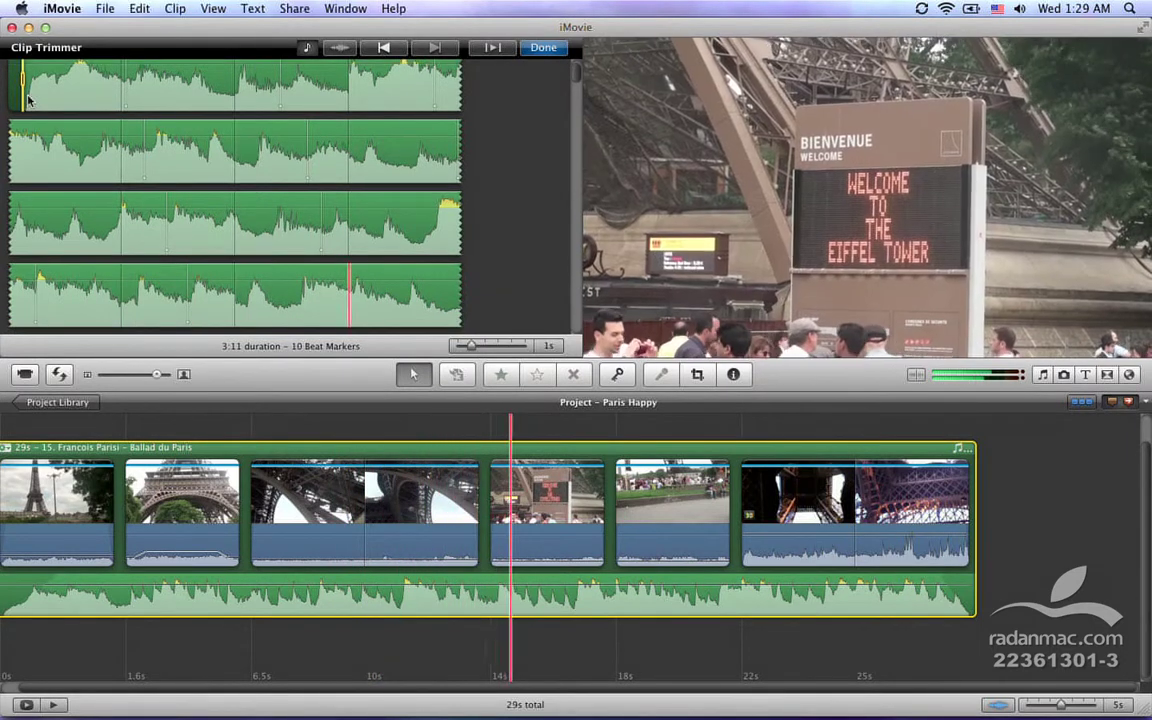
pyautogui.press('m')
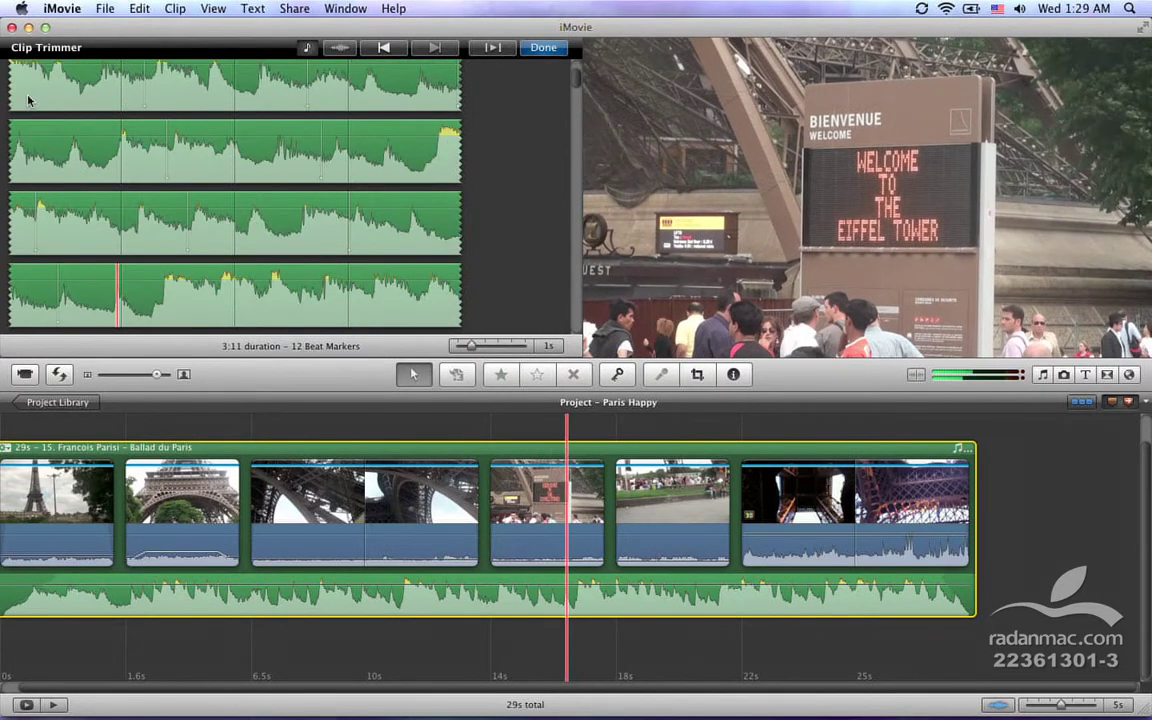
pyautogui.press('\\')
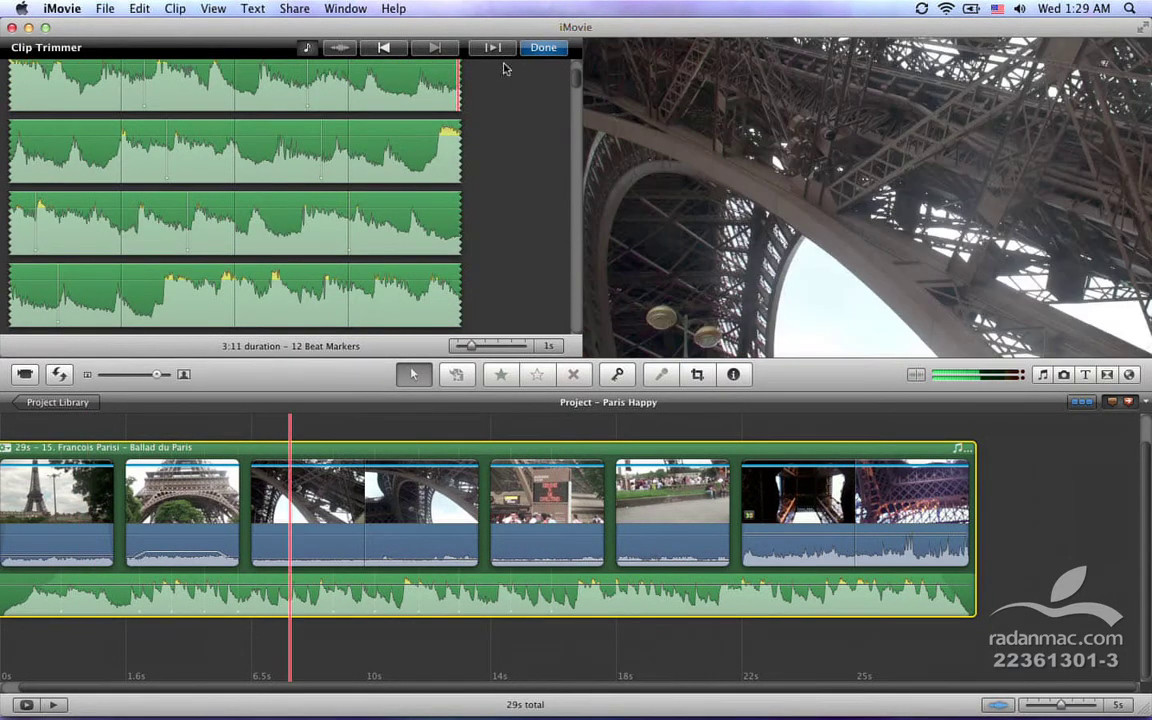
pyautogui.click(543, 48)
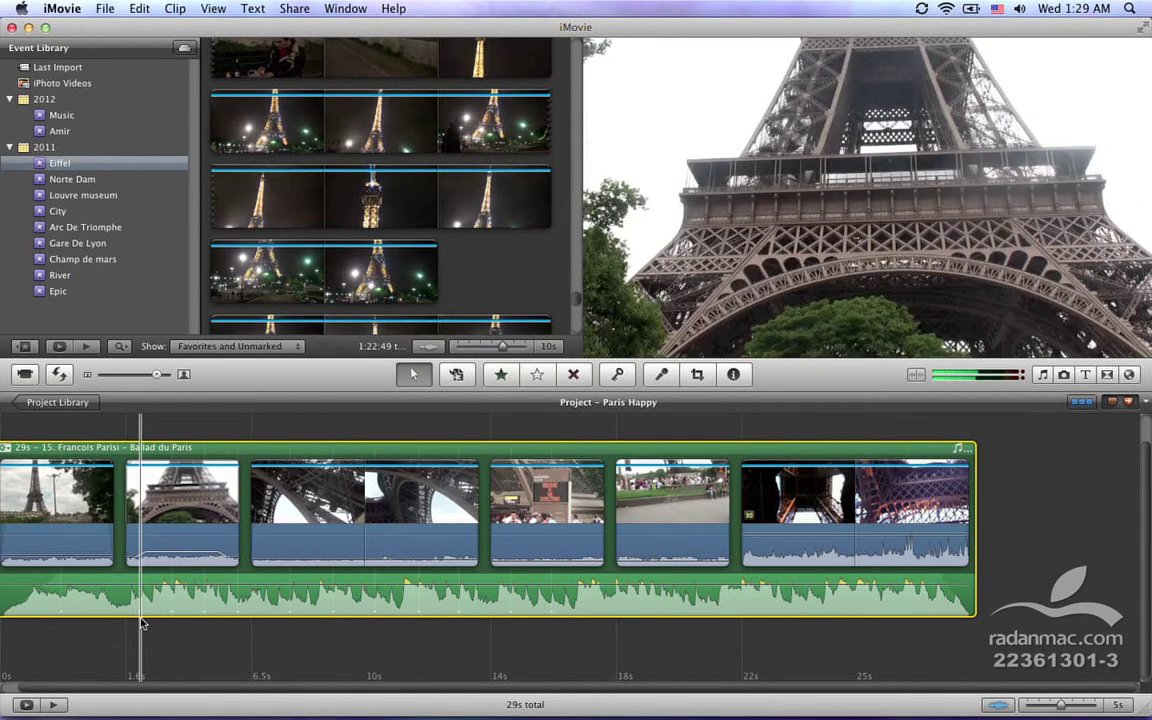
# Step: Trim the end of the first clip back to the music's first beat marker at 1 s per thumbnail, and play the project from its start
pyautogui.press('space')
pyautogui.moveTo(1067, 707); pyautogui.dragTo(1040, 707)
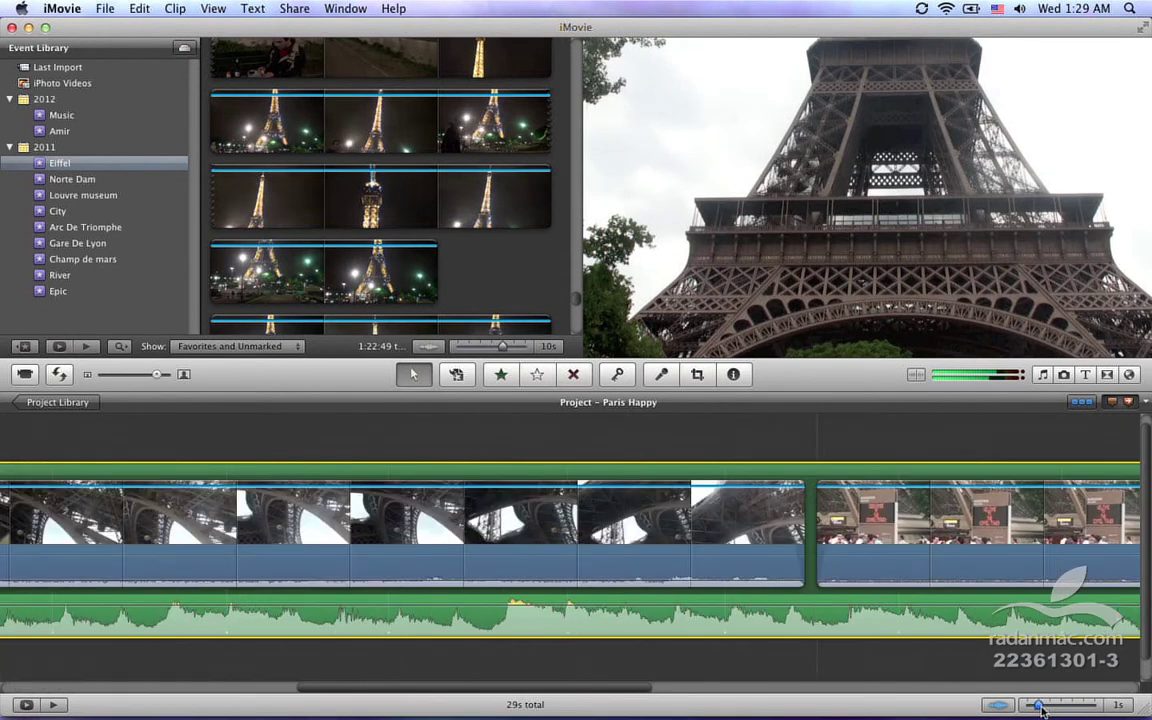
pyautogui.moveTo(548, 689); pyautogui.dragTo(154, 683)
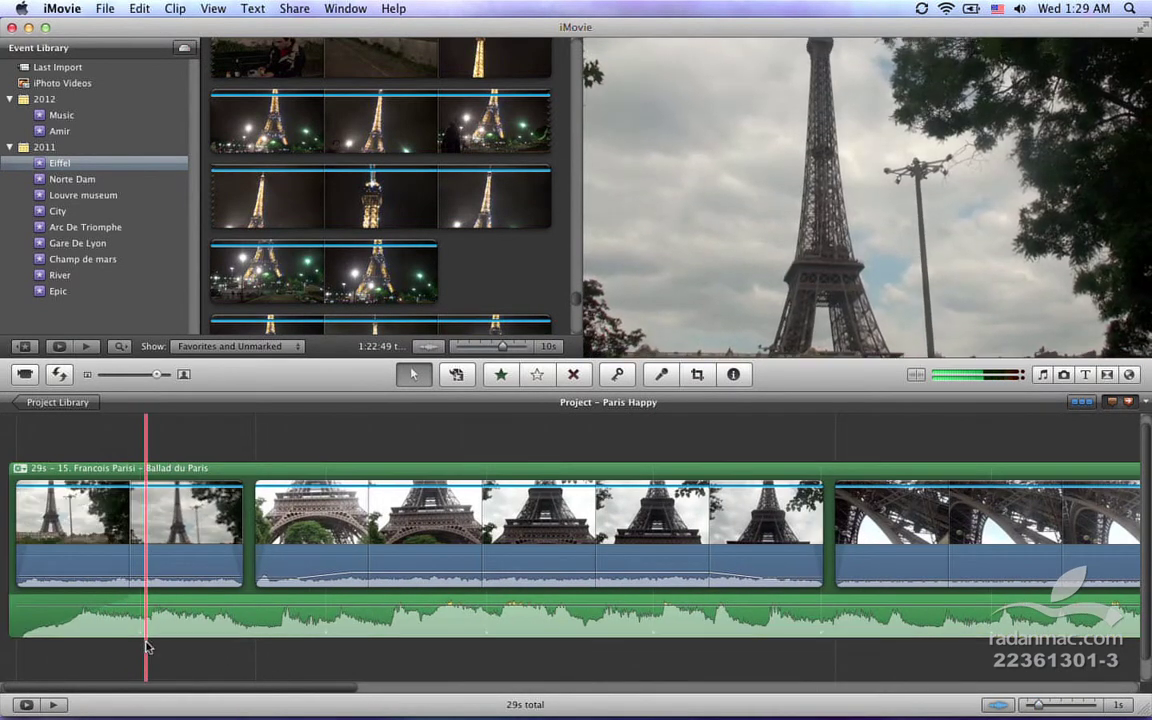
pyautogui.press('space')
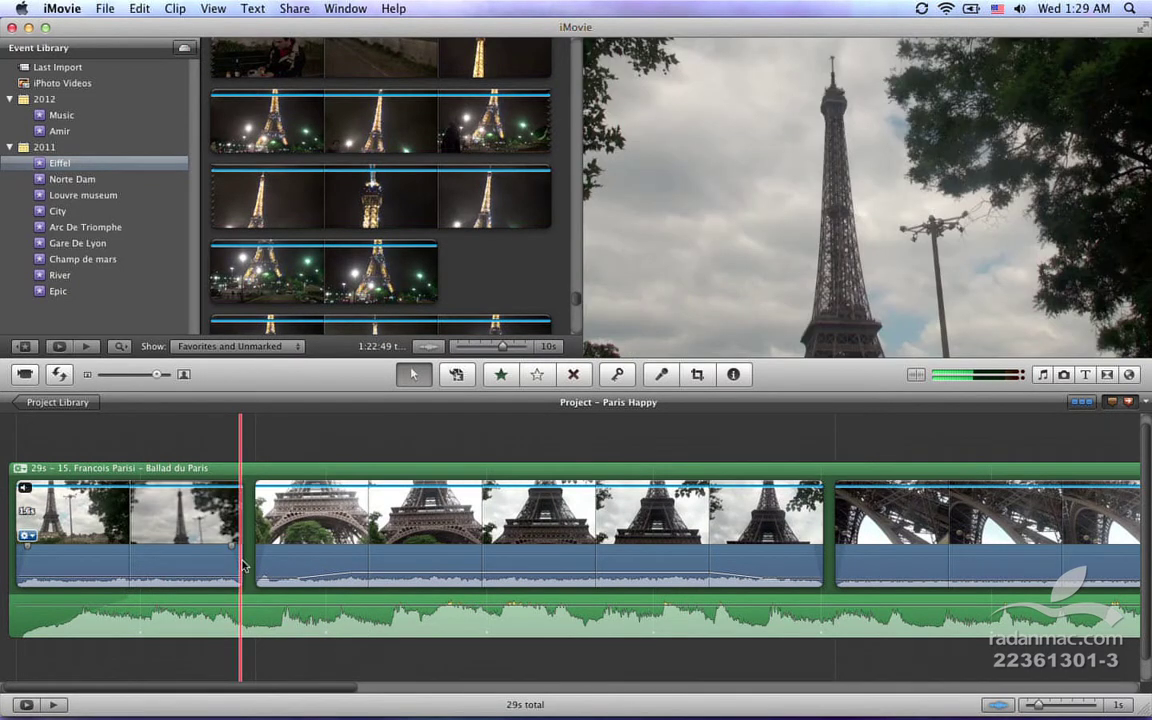
pyautogui.click(229, 518)
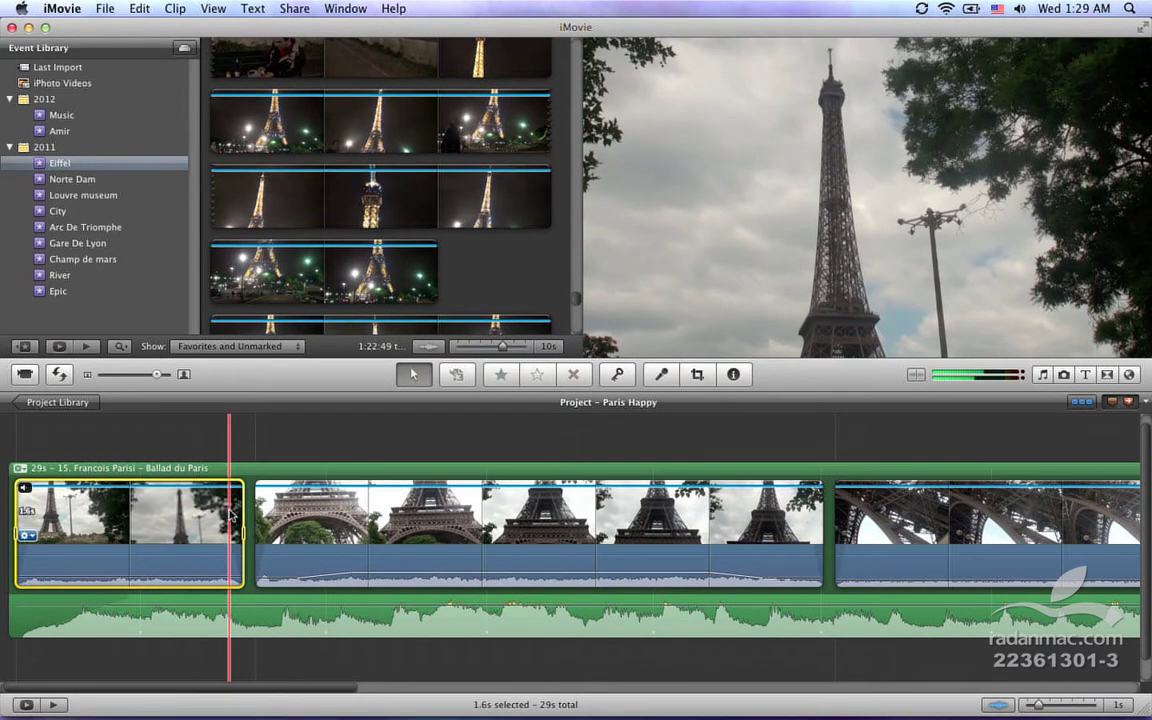
pyautogui.moveTo(232, 530); pyautogui.dragTo(140, 535)
pyautogui.press('super+b')
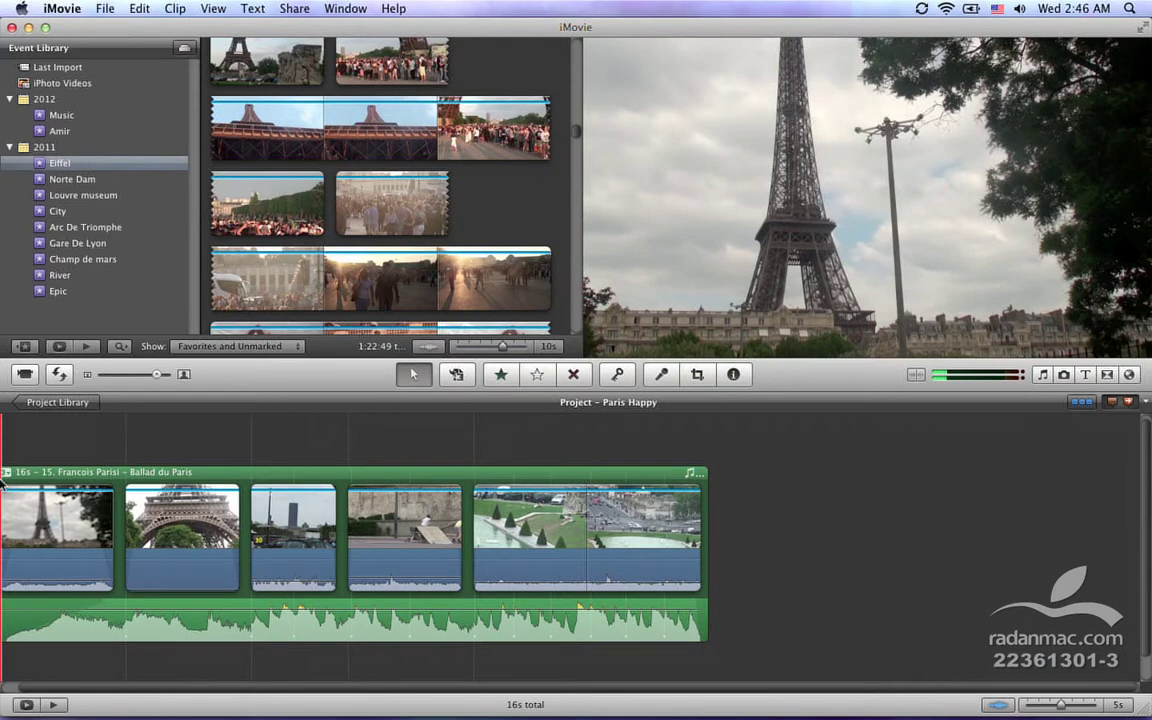
pyautogui.press('space')
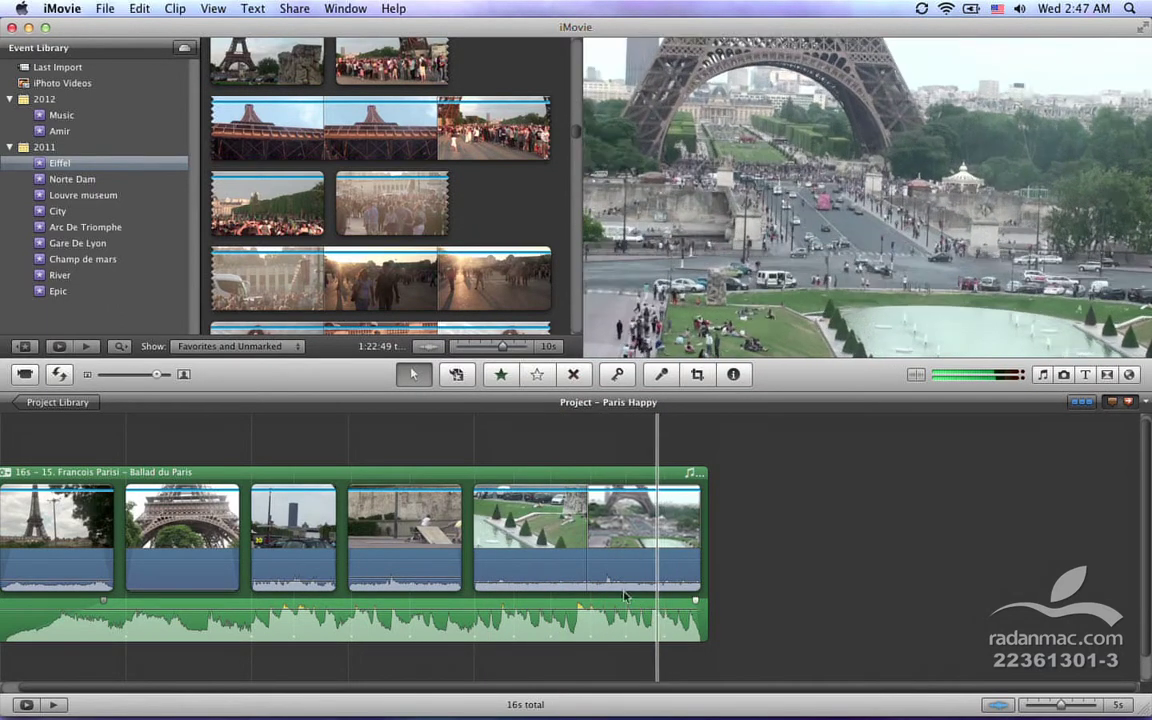
# Step: Try a 20-frame Jump Cut at Beat Markers on the project's last clip, play it back and undo it
pyautogui.click(597, 540)
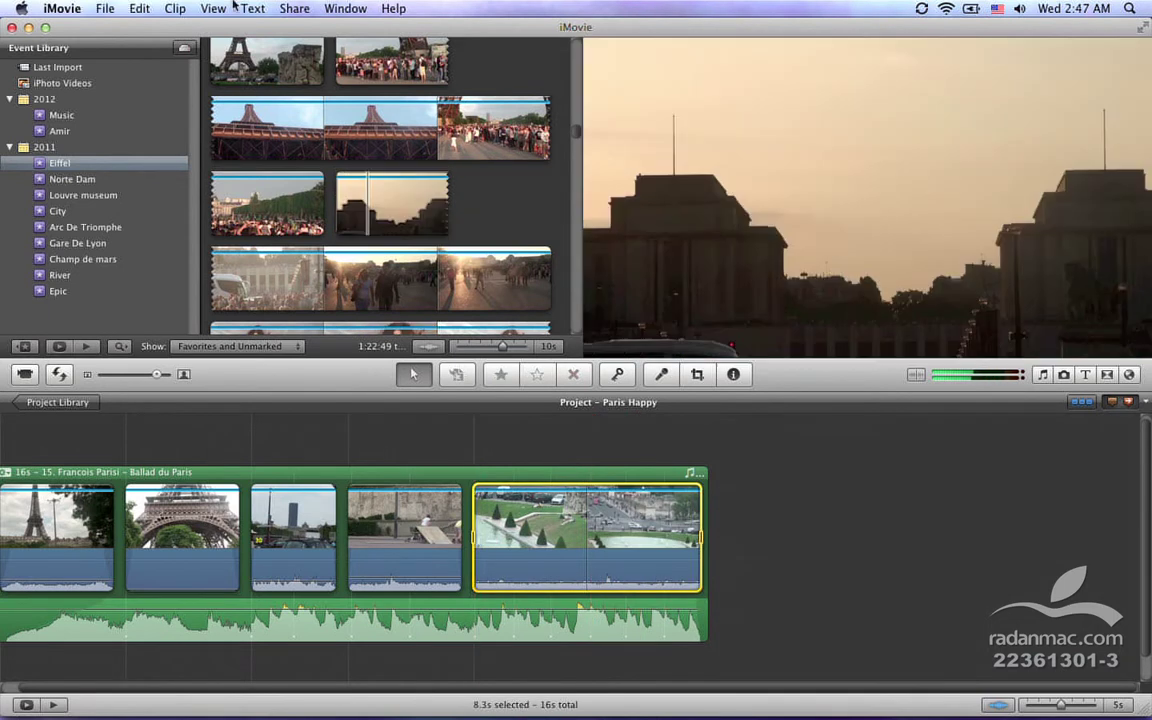
pyautogui.click(207, 8)
pyautogui.moveTo(276, 122)
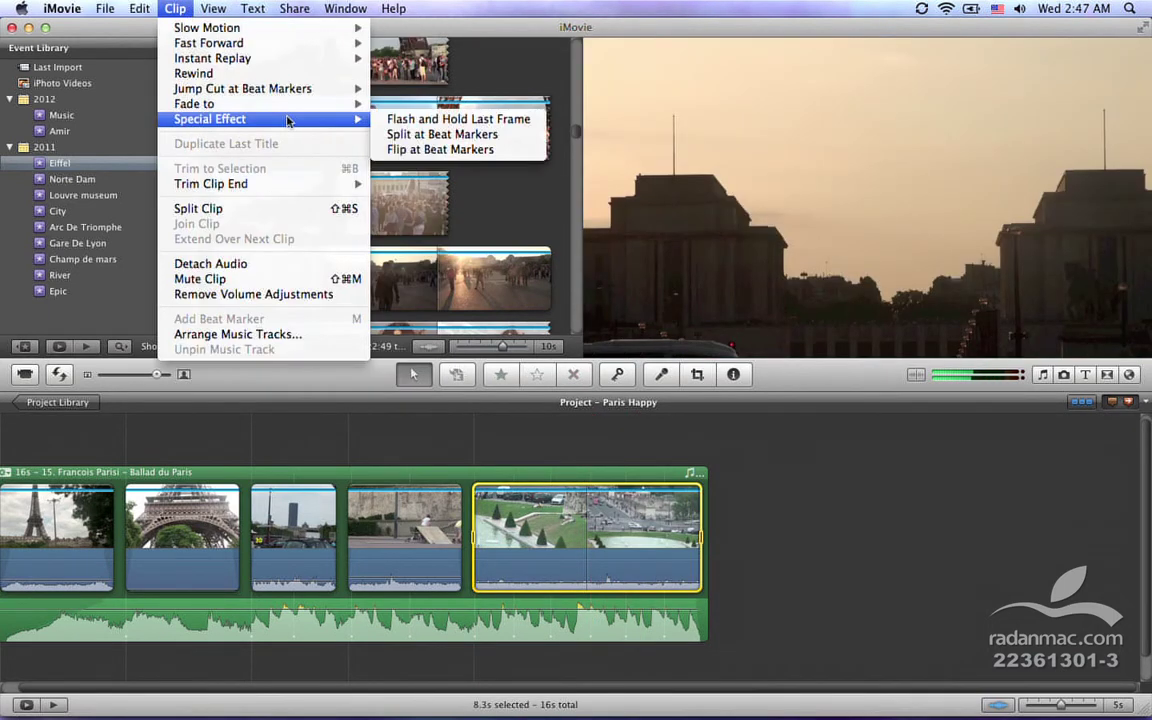
pyautogui.moveTo(336, 91)
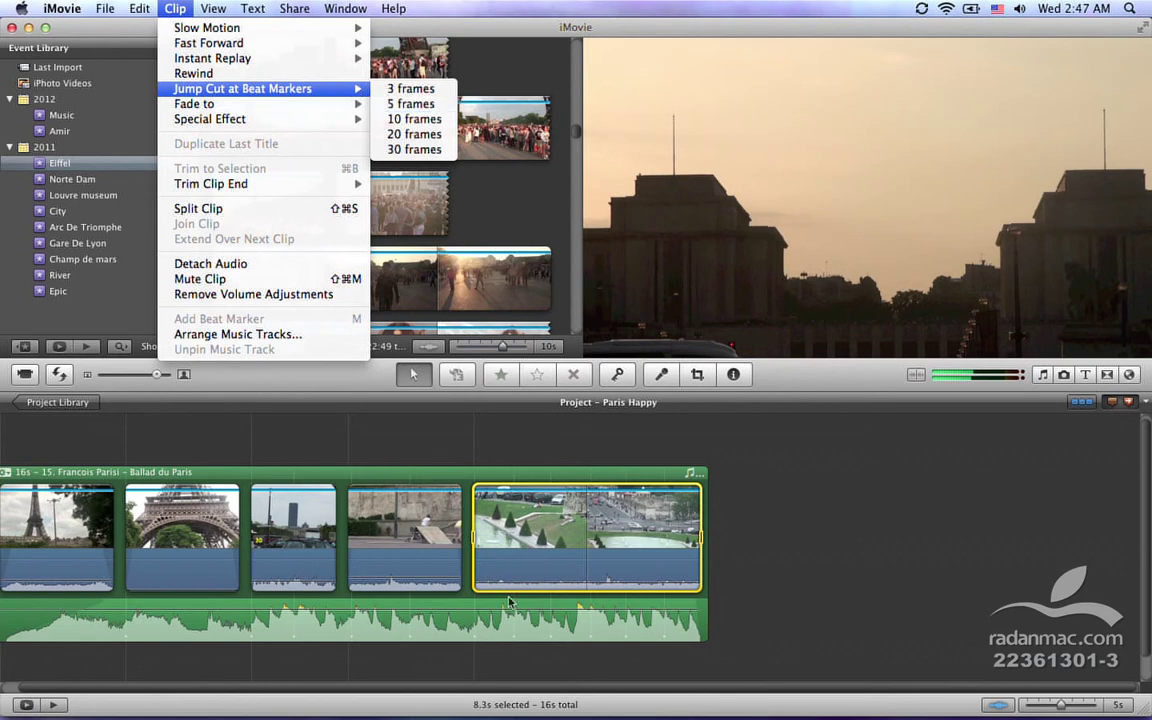
pyautogui.click(421, 135)
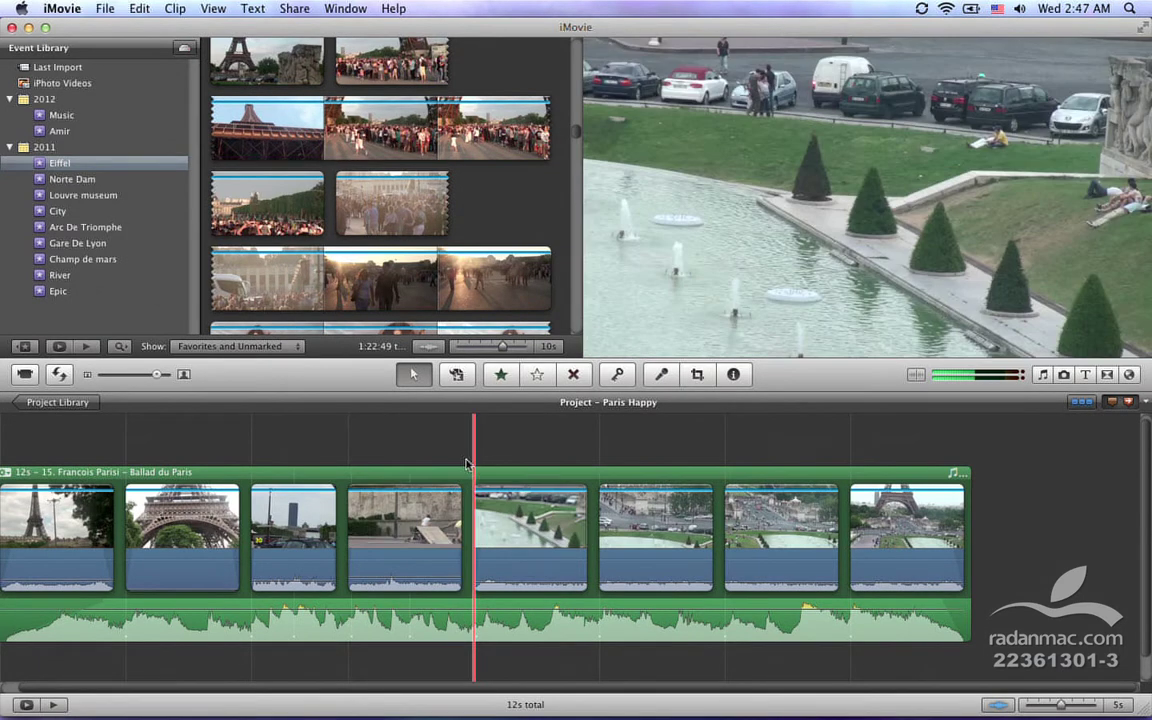
pyautogui.press('space')
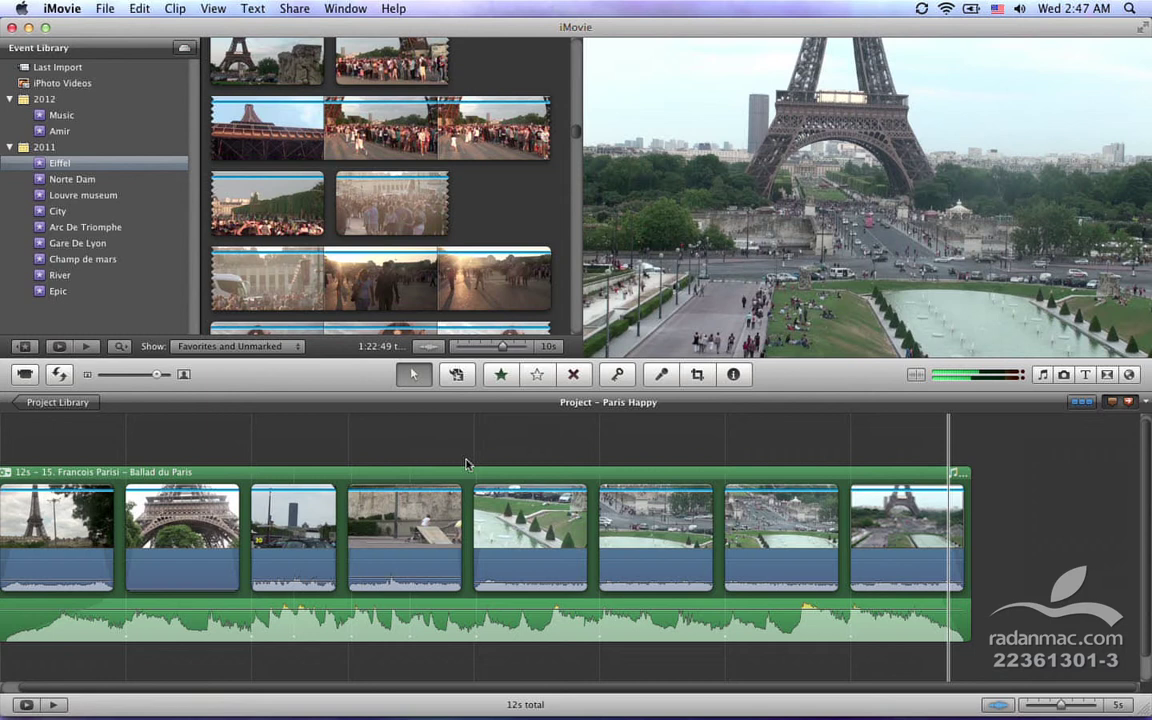
pyautogui.press('super+z')
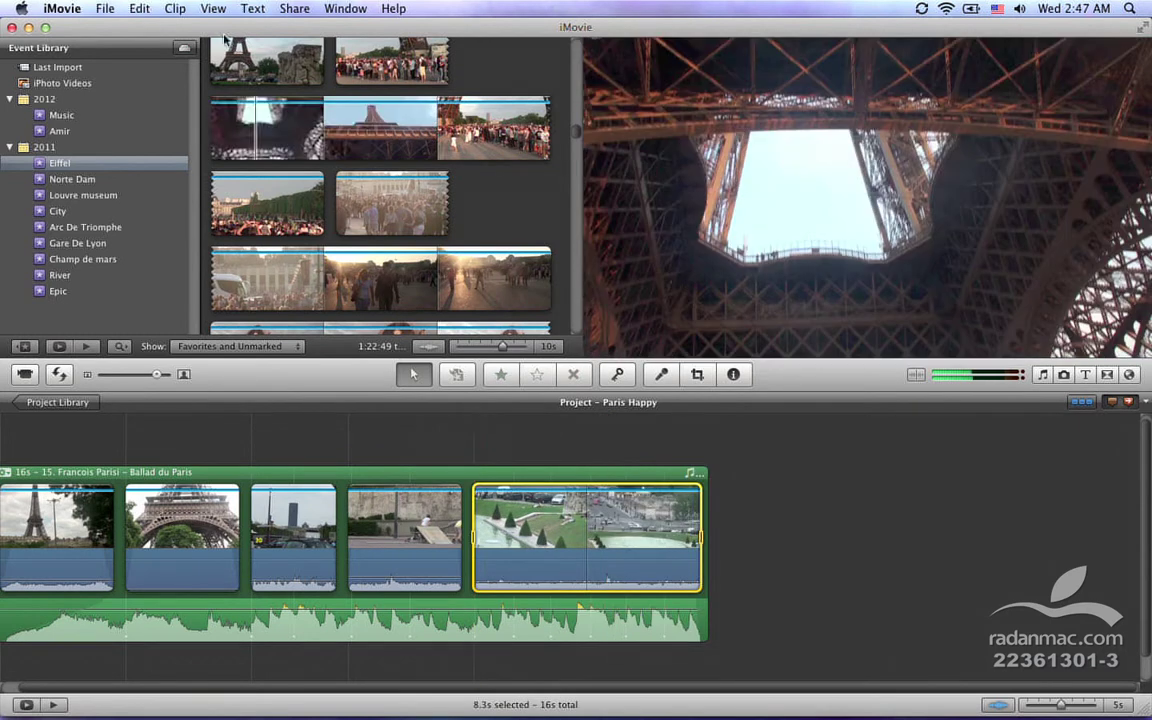
# Step: Try the Split at Beat Markers effect on the last clip, play back the split pieces and undo the effect
pyautogui.click(175, 8)
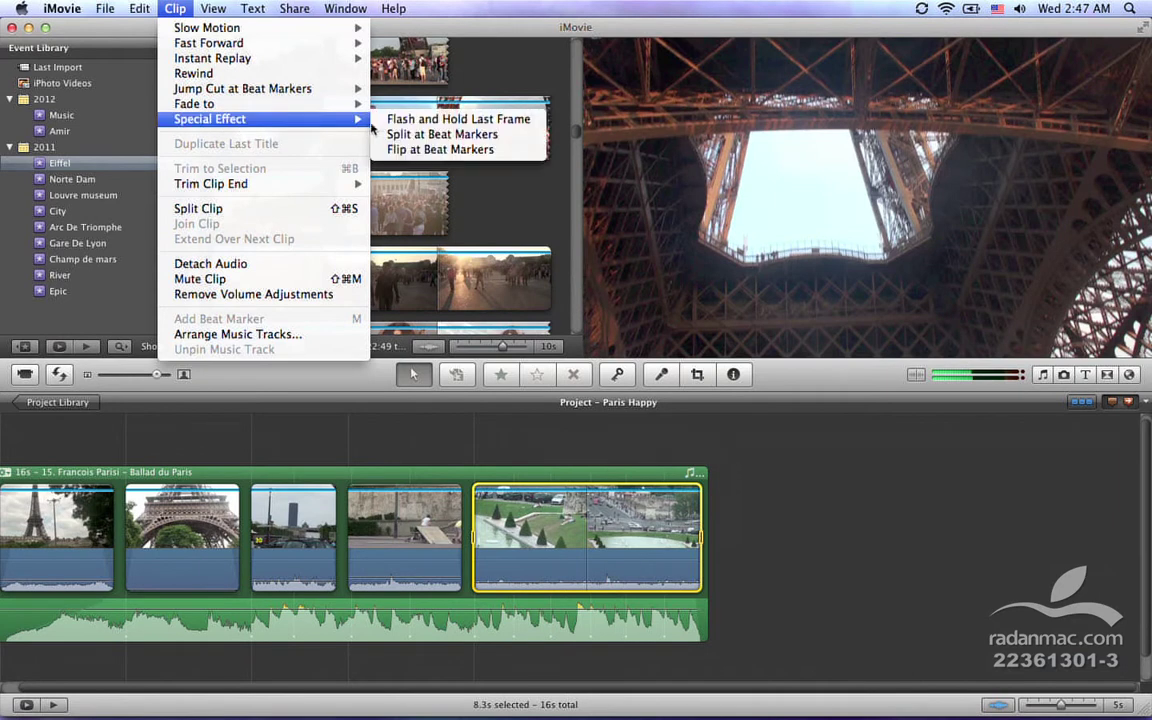
pyautogui.click(519, 140)
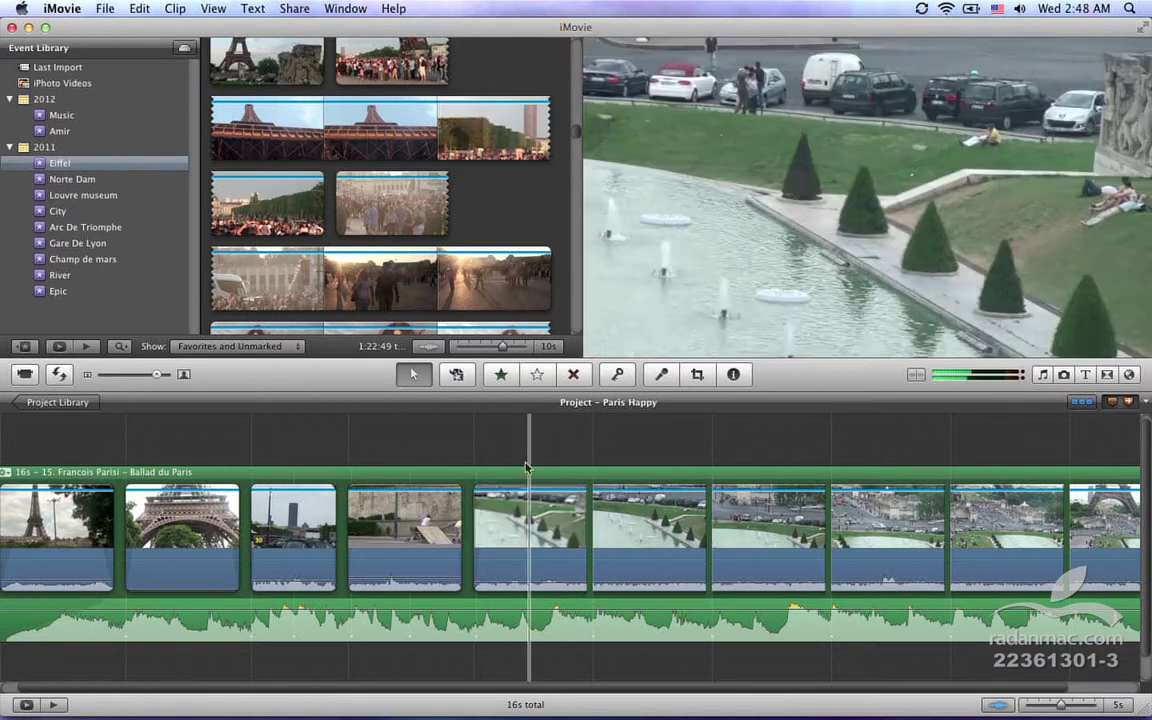
pyautogui.click(547, 525)
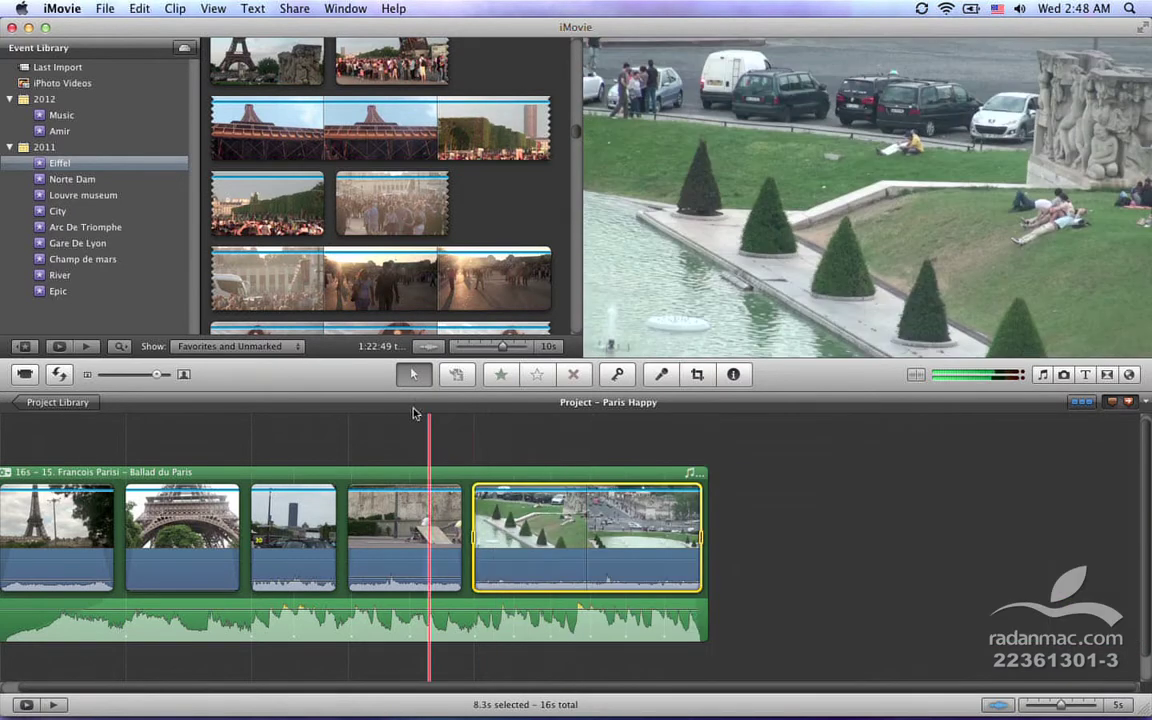
pyautogui.click(180, 8)
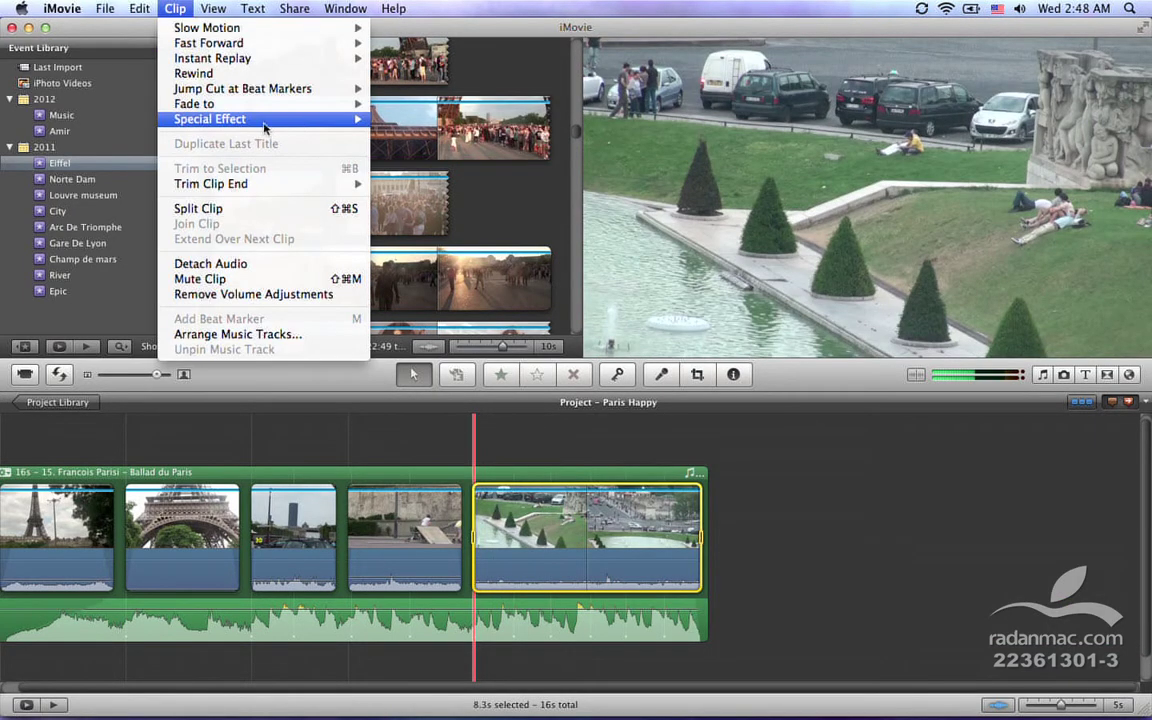
pyautogui.click(455, 138)
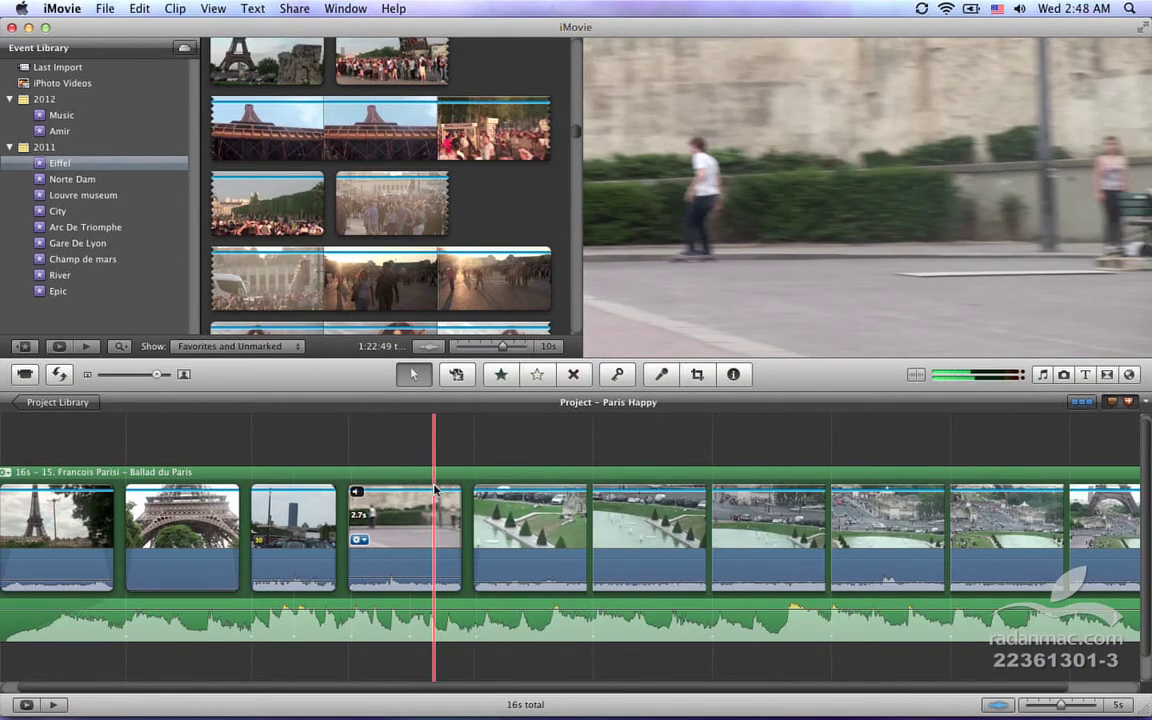
pyautogui.press('space')
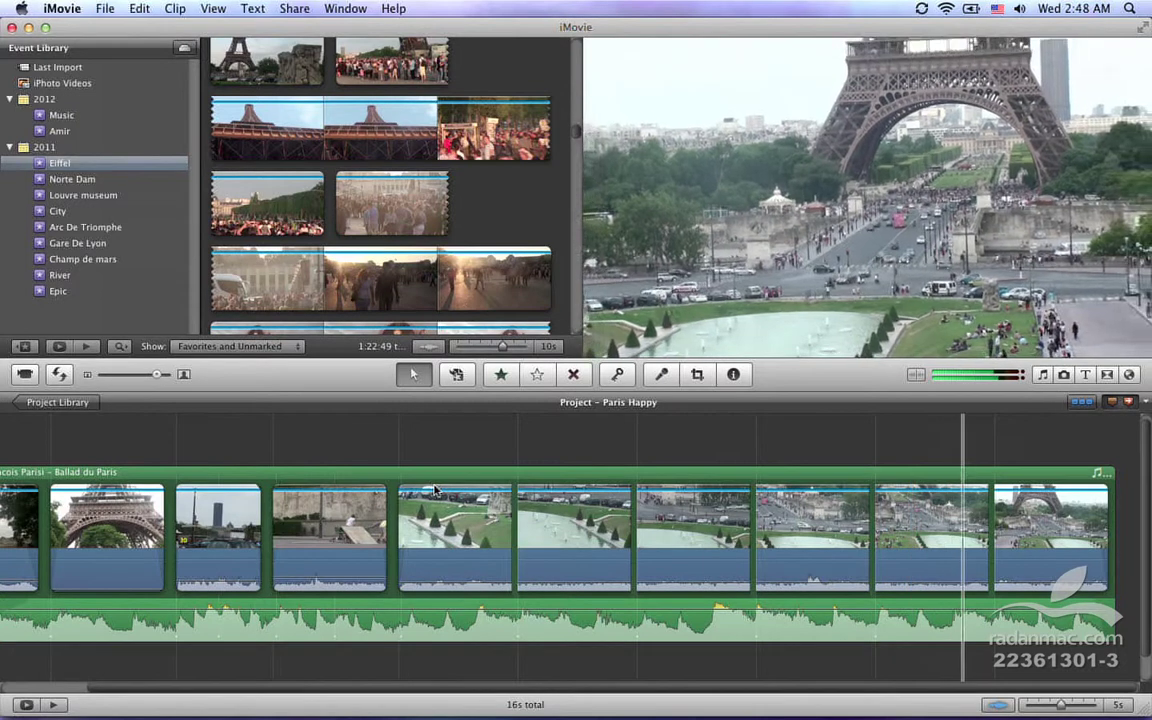
pyautogui.click(435, 490)
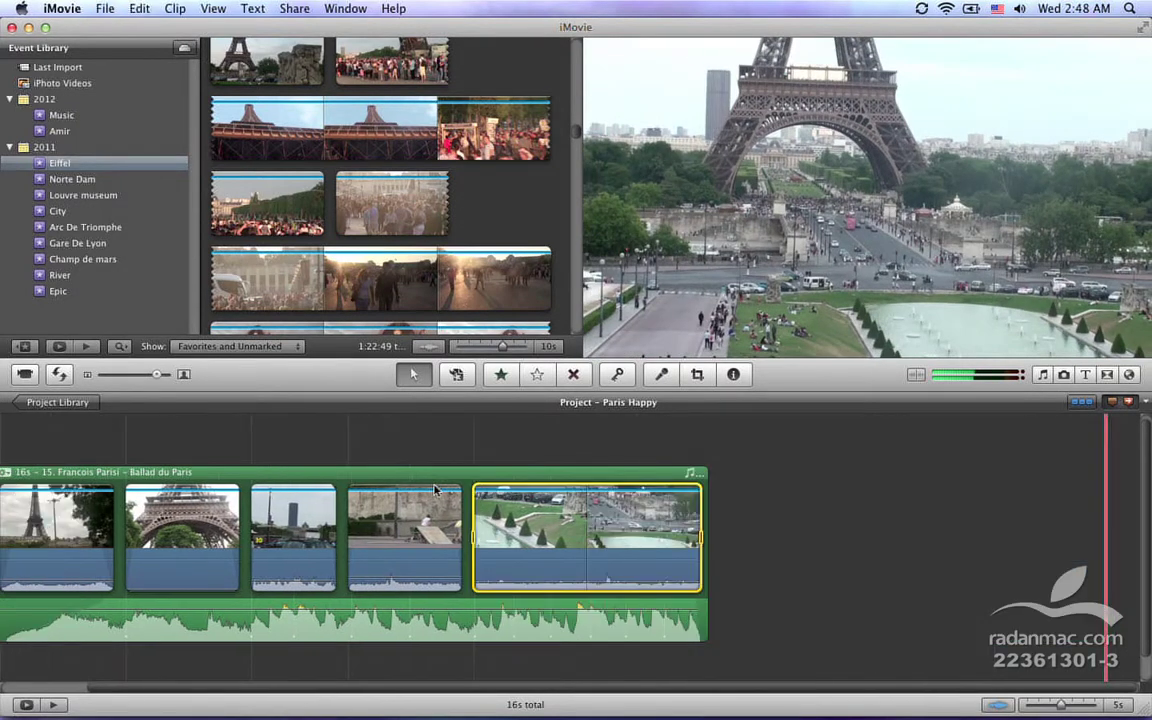
# Step: Apply a 30-frame Jump Cut at Beat Markers to the last clip and play back the result
pyautogui.click(199, 8)
pyautogui.moveTo(175, 8)
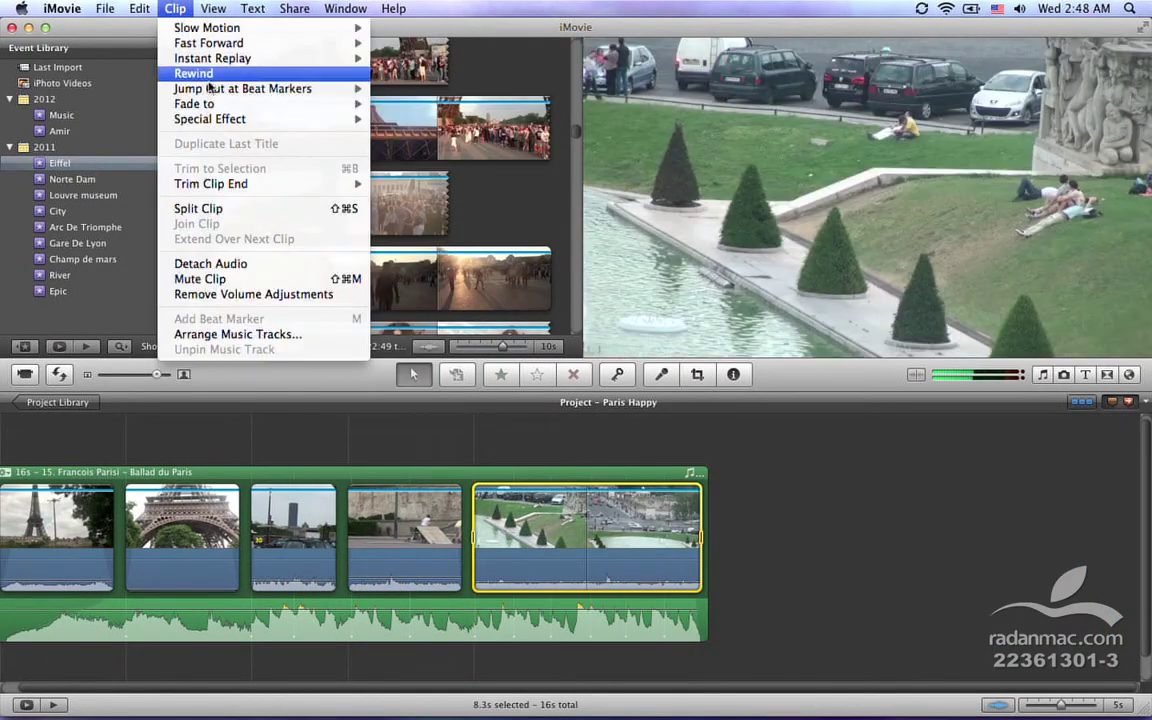
pyautogui.moveTo(268, 92)
pyautogui.click(413, 149)
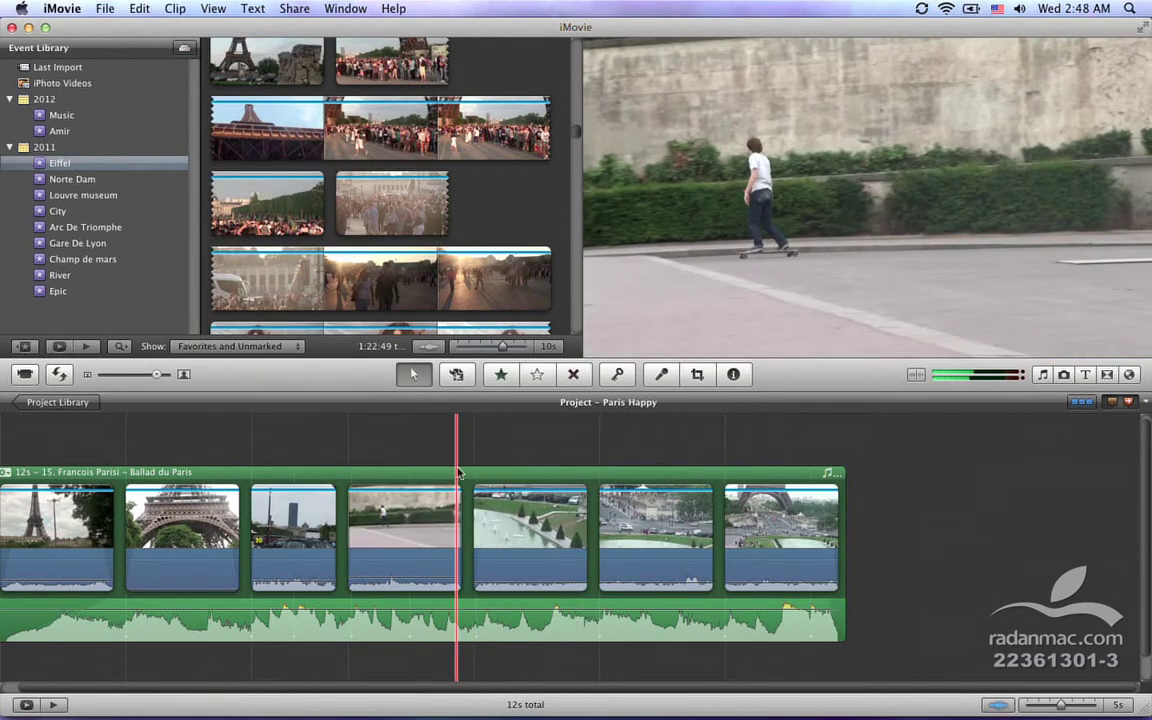
pyautogui.press('space')
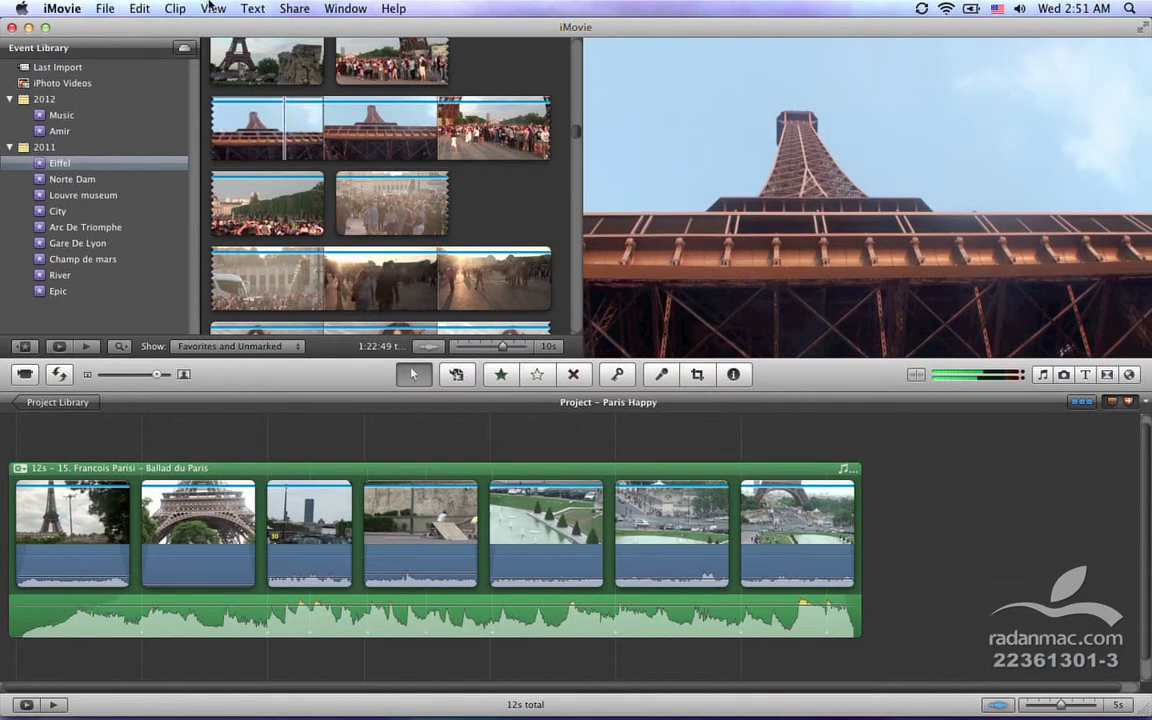
# Step: Check the Snap to Beats setting and test snapping the last clip's end to a beat marker at 1.4 s, restoring its 1.9 s length
pyautogui.click(211, 8)
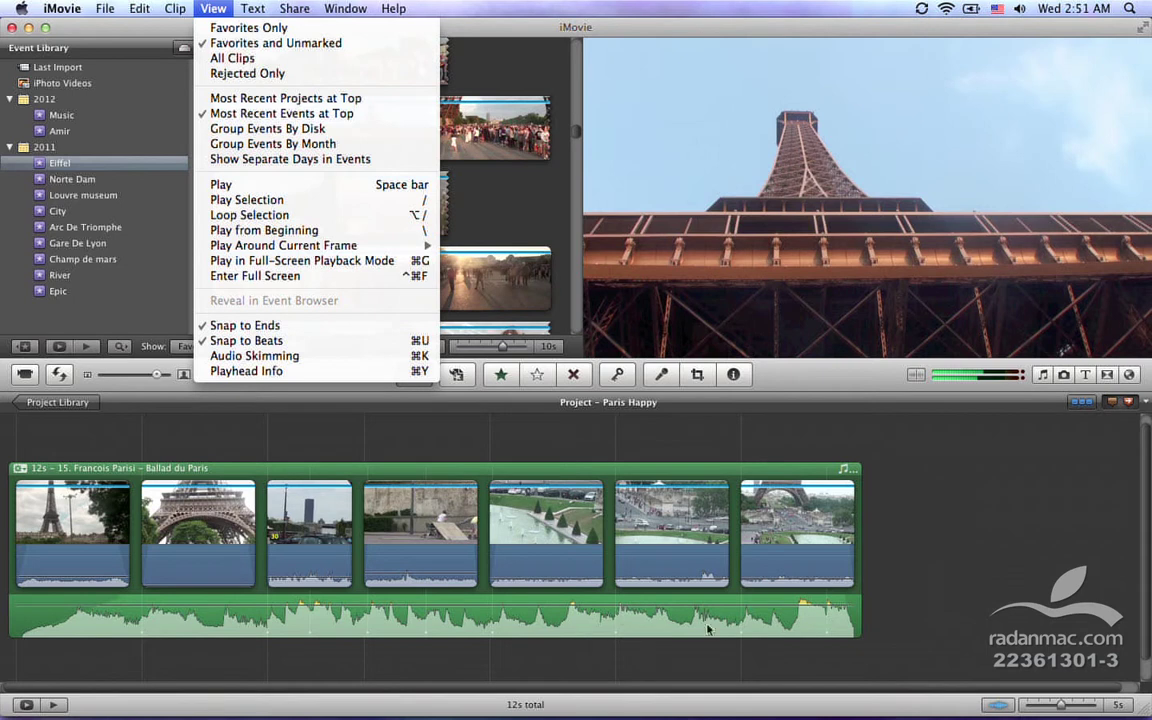
pyautogui.click(915, 550)
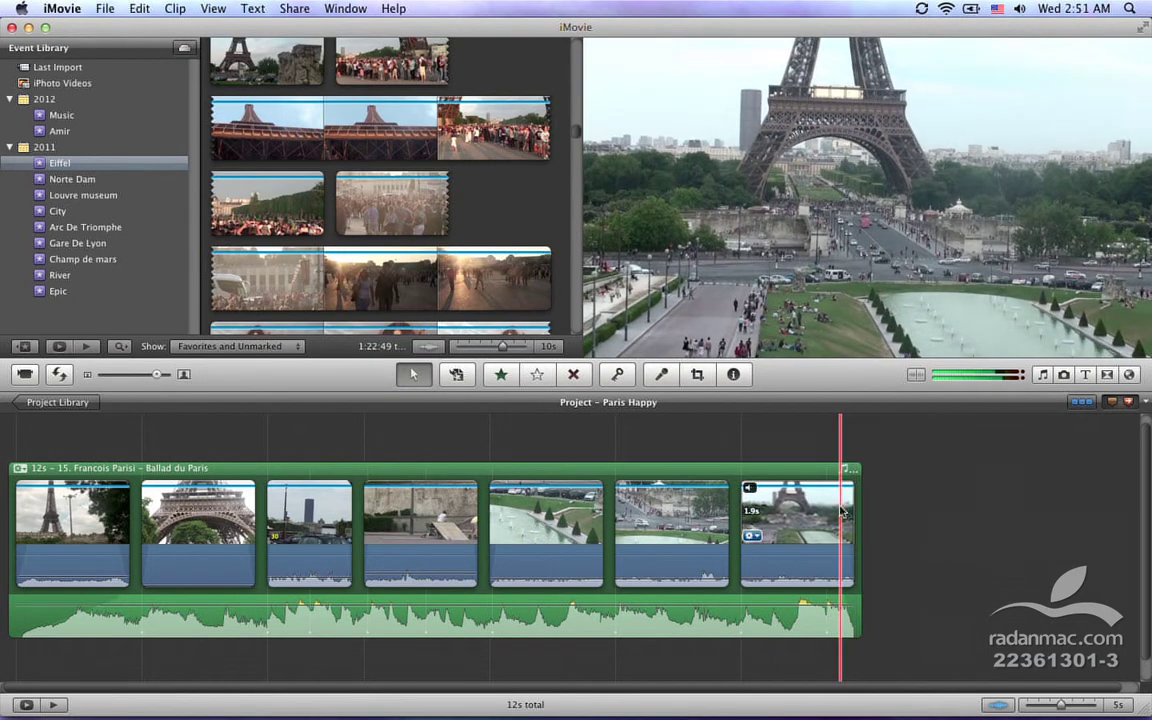
pyautogui.click(849, 538)
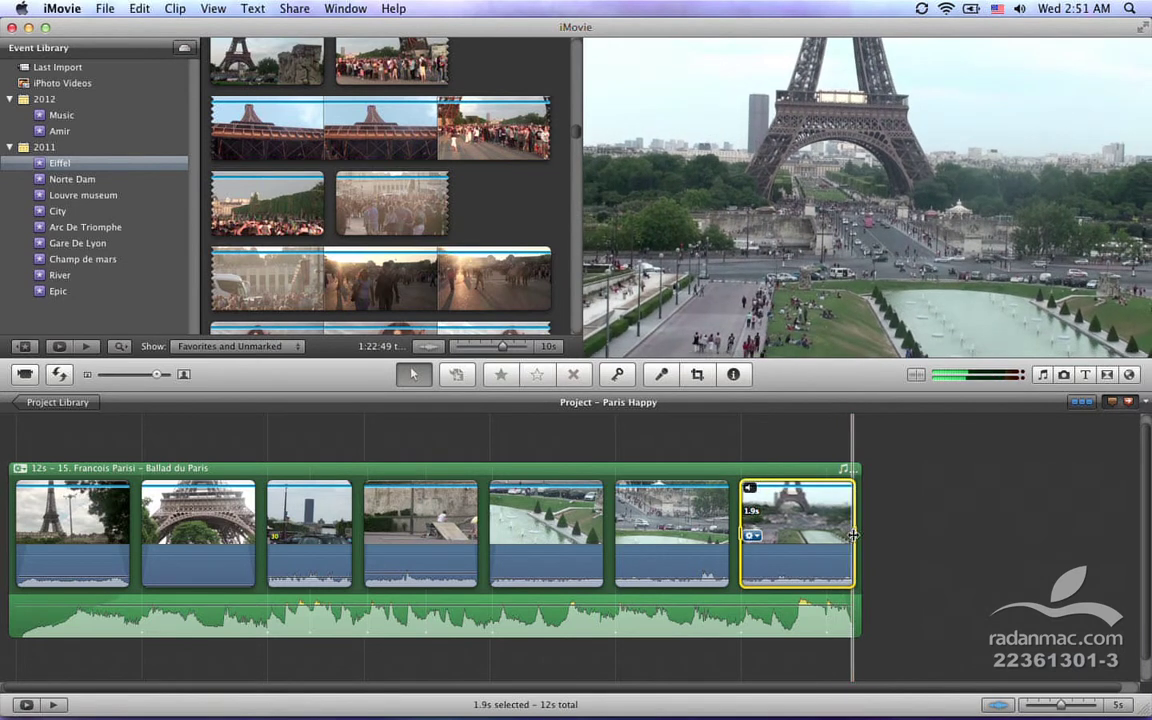
pyautogui.moveTo(853, 535); pyautogui.dragTo(825, 540)
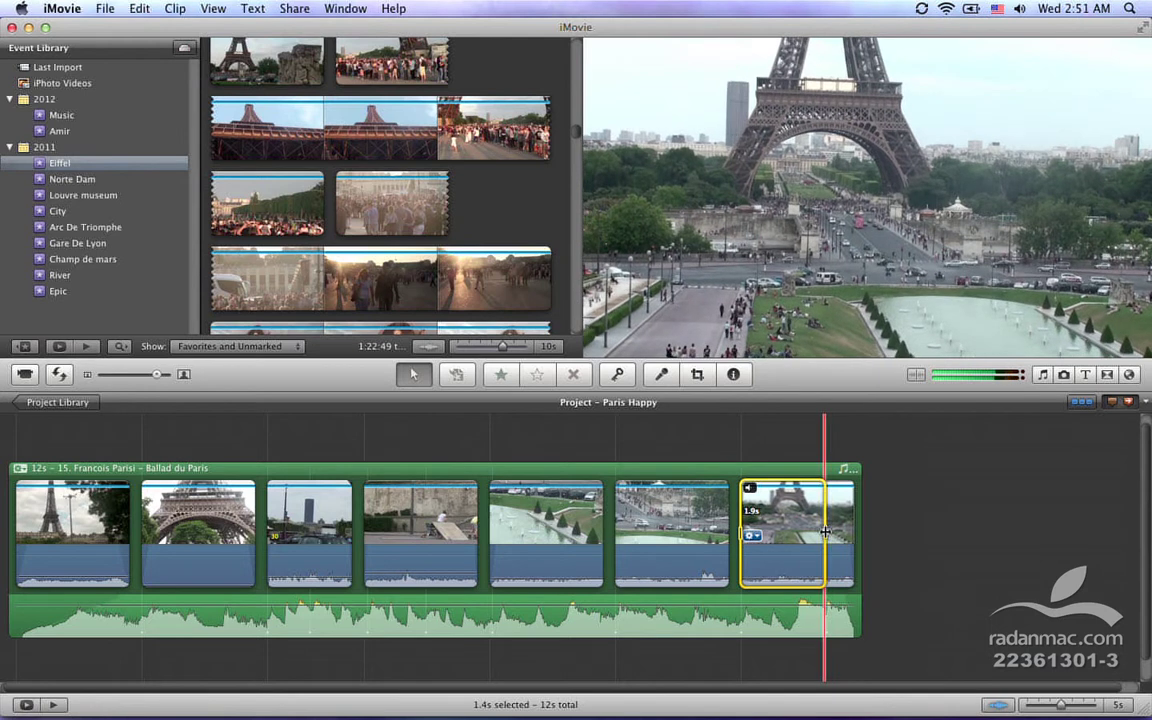
pyautogui.moveTo(824, 531)
pyautogui.mouseDown()
pyautogui.moveTo(836, 533)
pyautogui.moveTo(826, 534)
pyautogui.mouseUp()
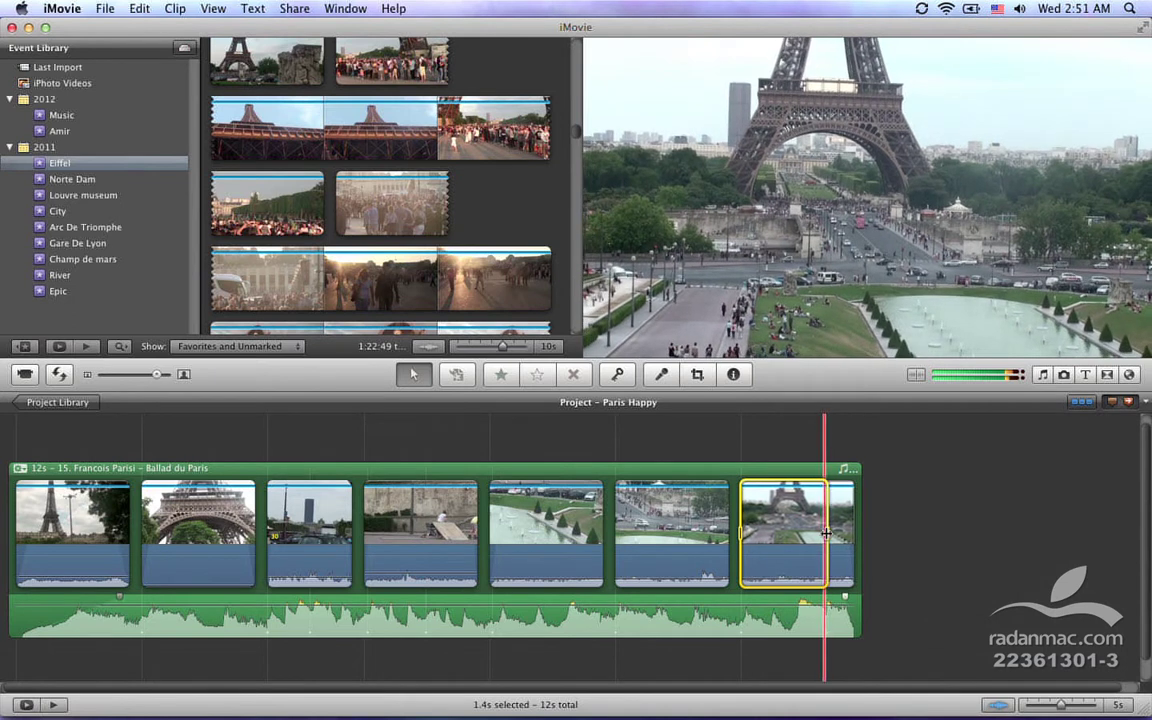
pyautogui.moveTo(845, 535); pyautogui.dragTo(857, 535)
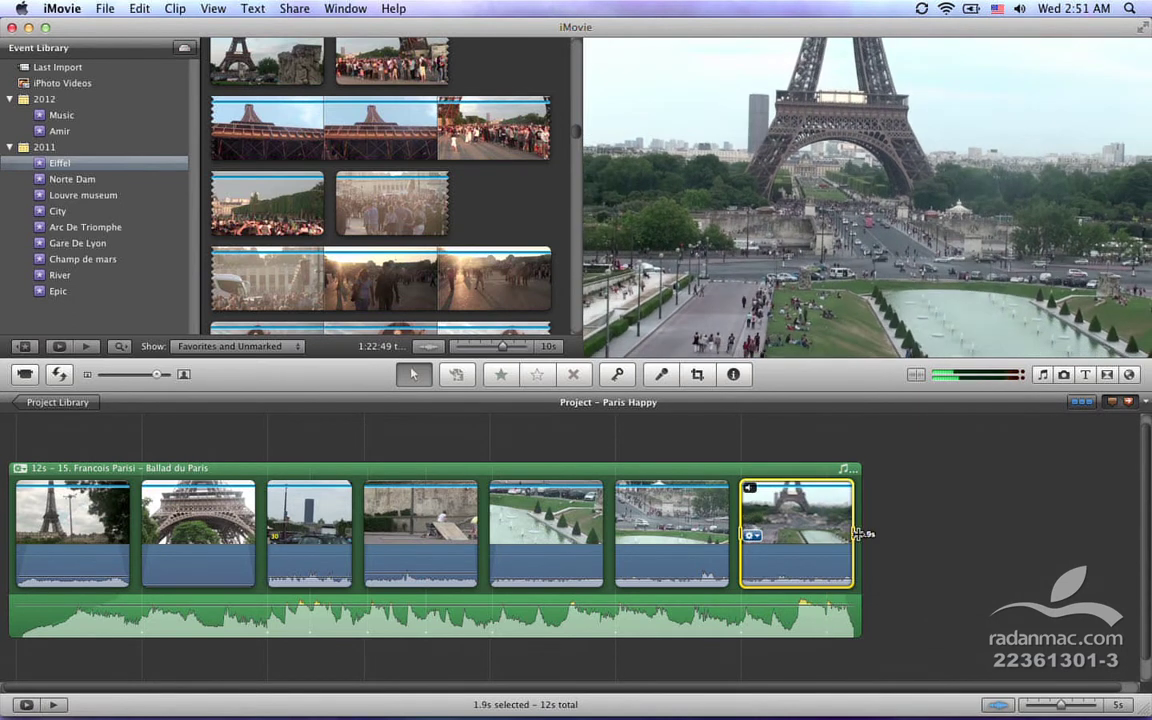
pyautogui.click(213, 8)
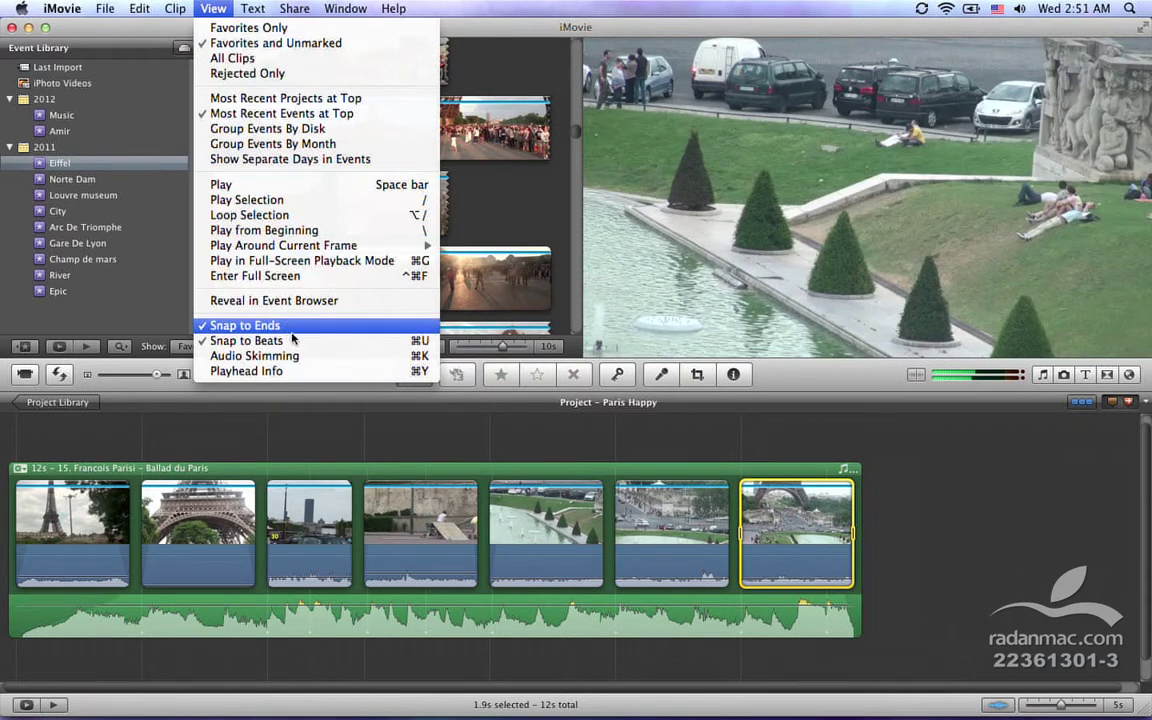
pyautogui.click(870, 481)
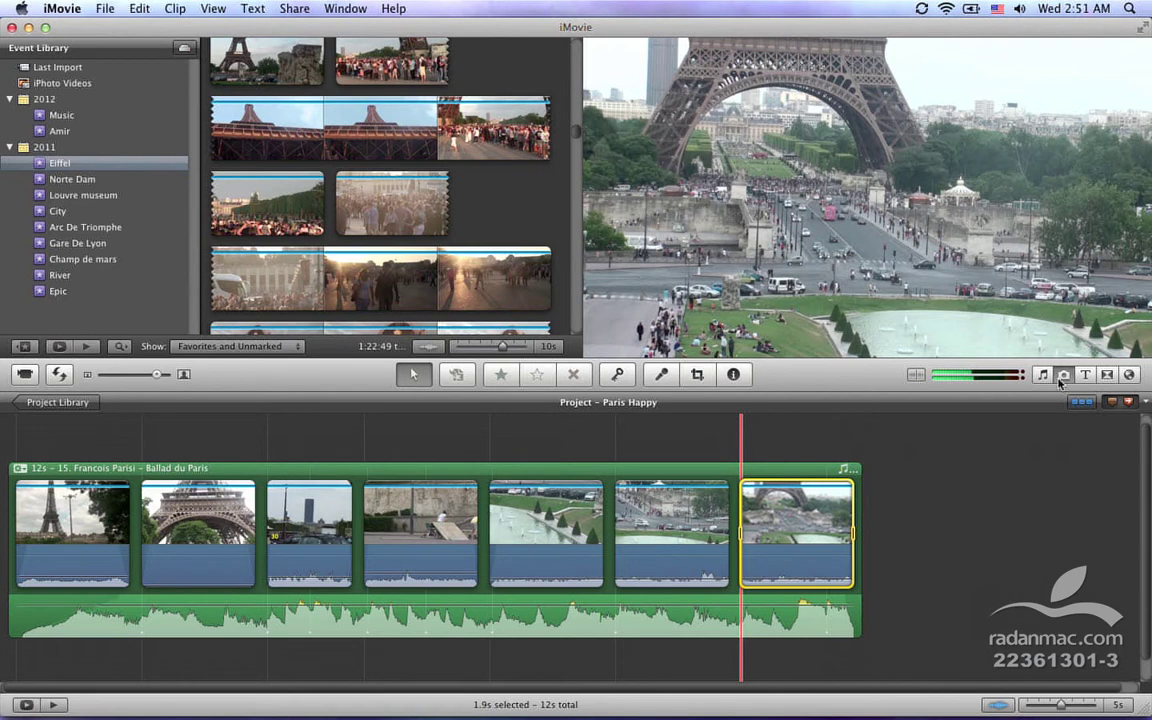
# Step: Add the photos DSC01001 and DSC01017 from the Paris album to the end of the project
pyautogui.click(1062, 377)
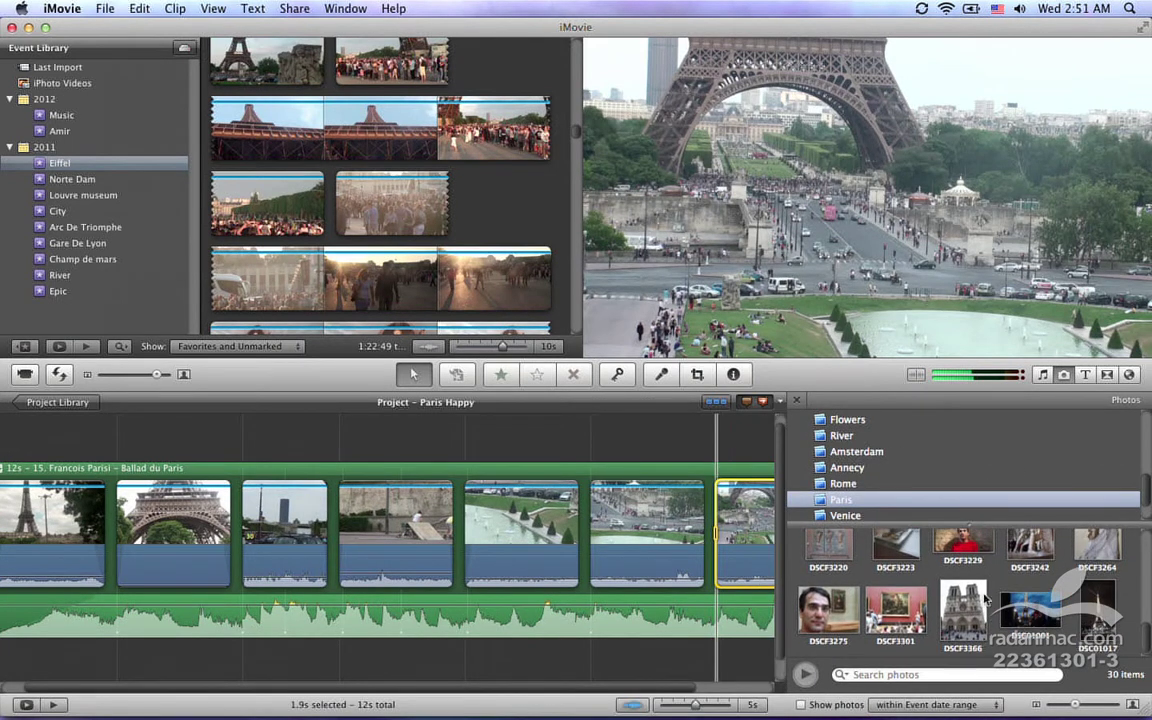
pyautogui.hscroll(2, 741, 609)
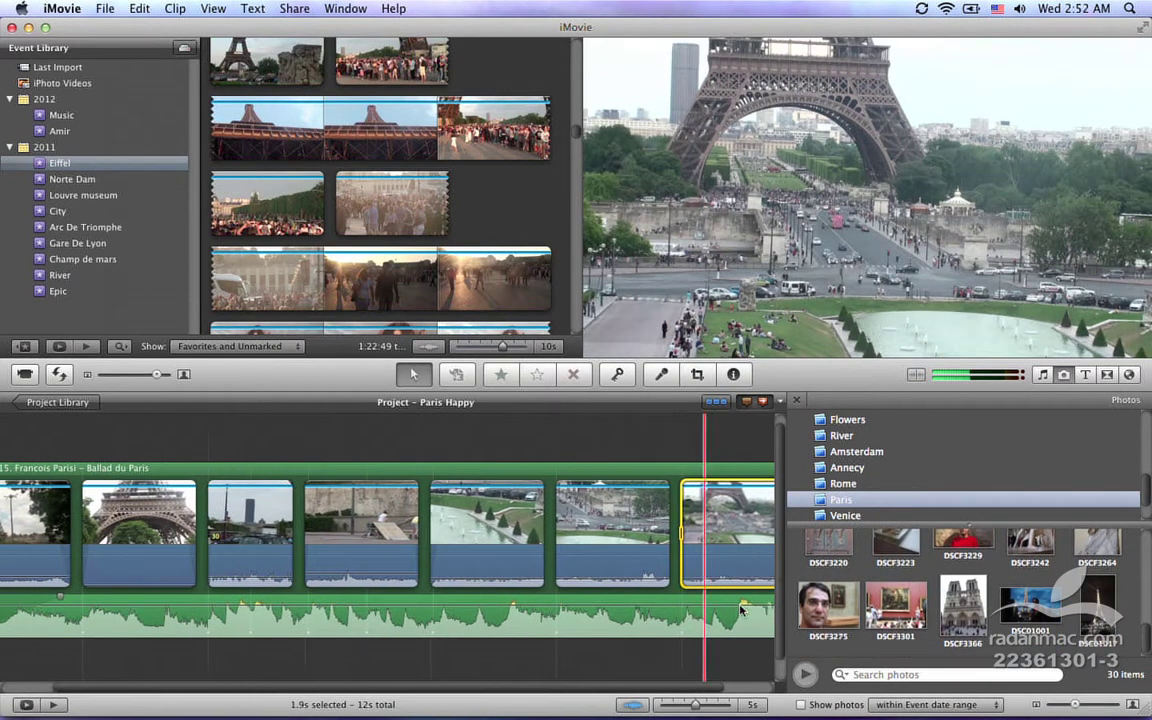
pyautogui.hscroll(3, 741, 609)
pyautogui.click(805, 570)
pyautogui.moveTo(805, 570); pyautogui.dragTo(757, 557)
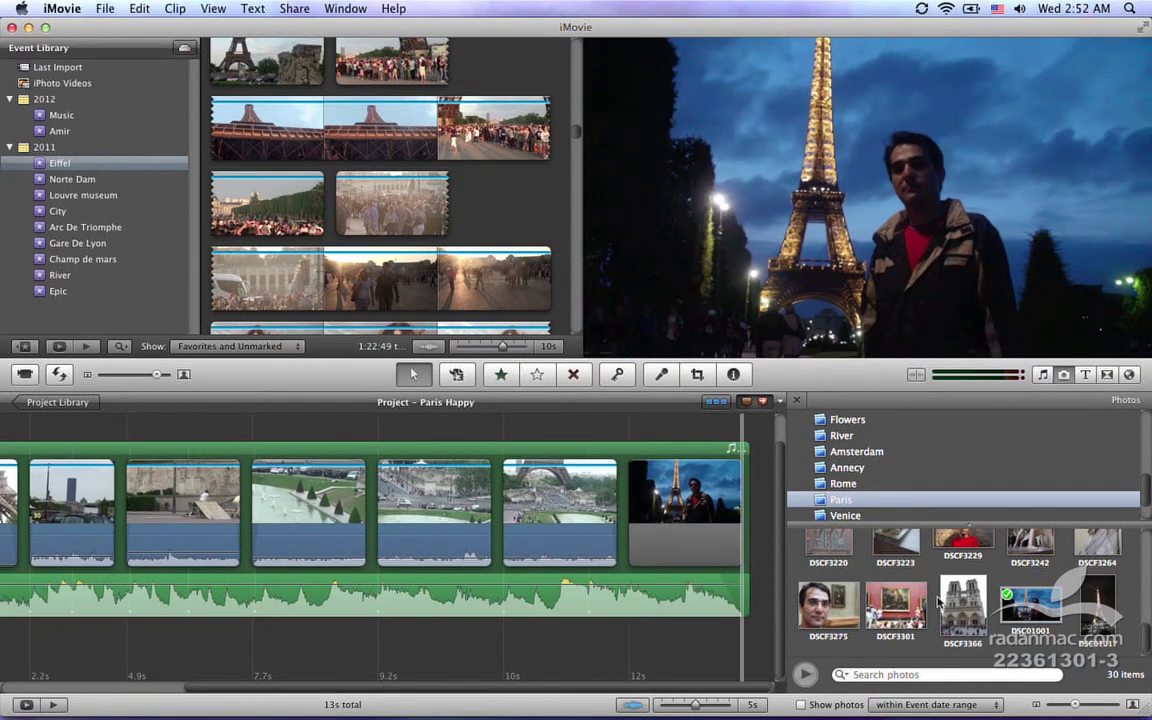
pyautogui.moveTo(1097, 600); pyautogui.dragTo(752, 548)
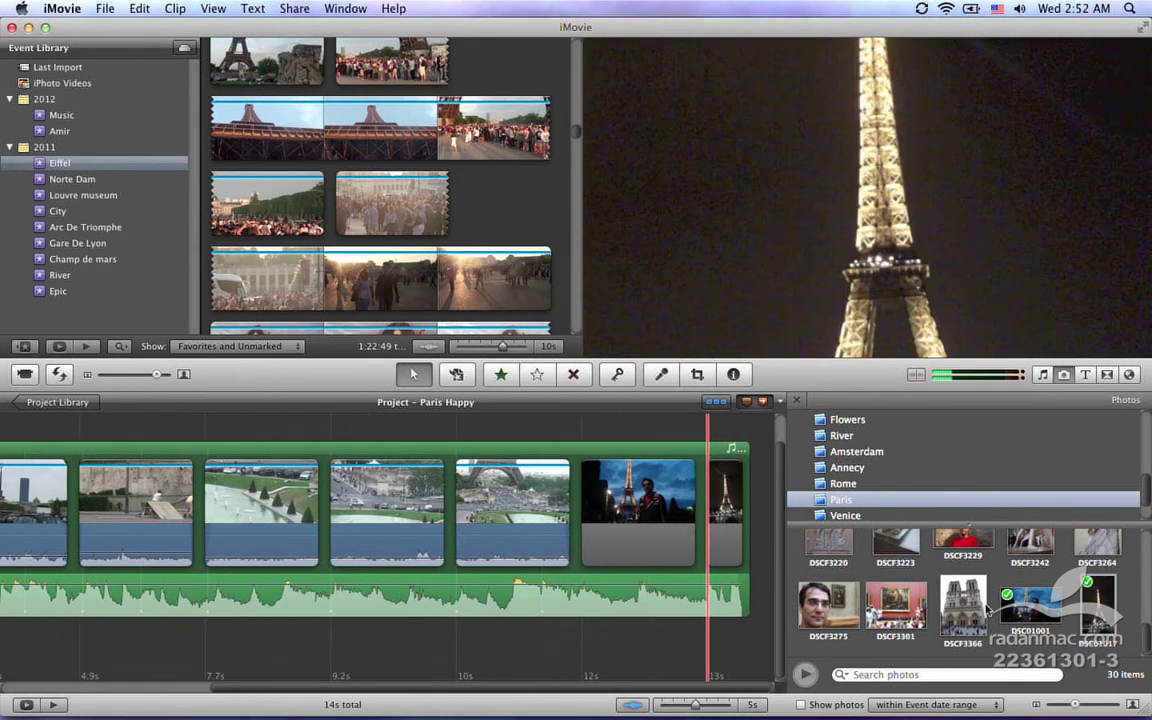
# Step: Append the photo IMG_0117 to the end of the project, cancelling the accidental drop onto the preceding photo
pyautogui.scroll(3, 987, 608)
pyautogui.scroll(2, 987, 608)
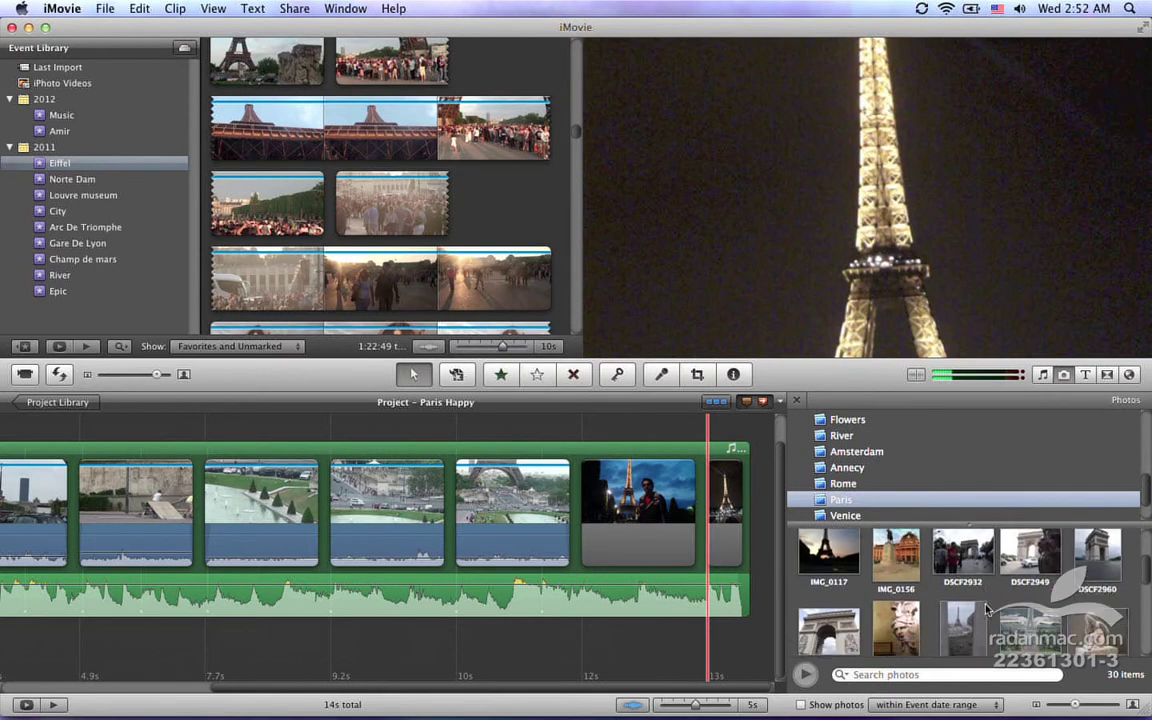
pyautogui.moveTo(841, 593); pyautogui.dragTo(740, 519)
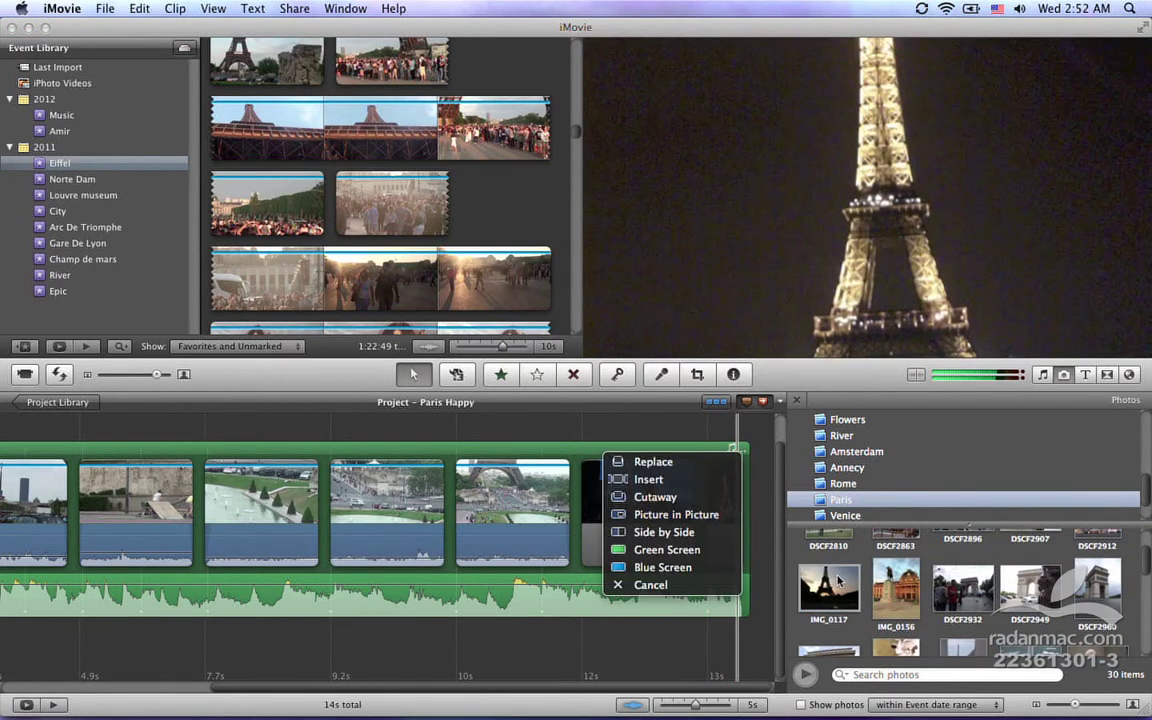
pyautogui.click(660, 585)
pyautogui.moveTo(737, 520); pyautogui.dragTo(766, 529)
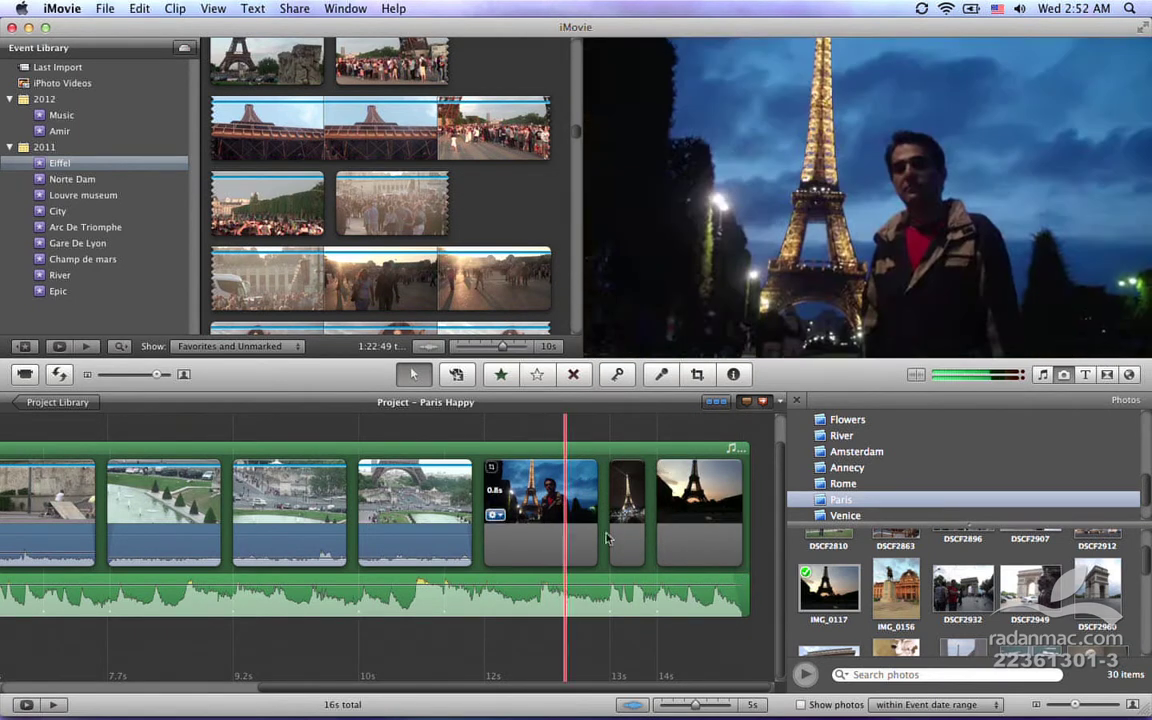
# Step: Append the photos DSCF2912 and DSCF2863 to the end of the project and close the photo browser
pyautogui.scroll(2, 863, 573)
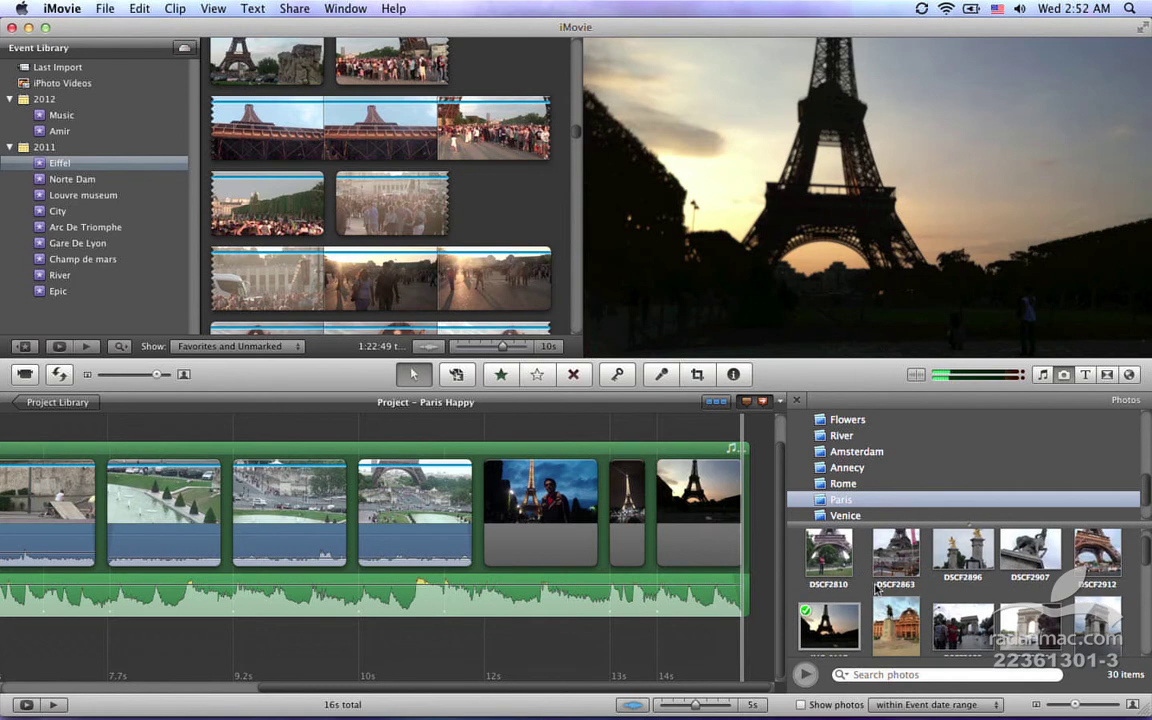
pyautogui.scroll(1, 997, 610)
pyautogui.moveTo(1098, 565); pyautogui.dragTo(753, 528)
pyautogui.moveTo(742, 527)
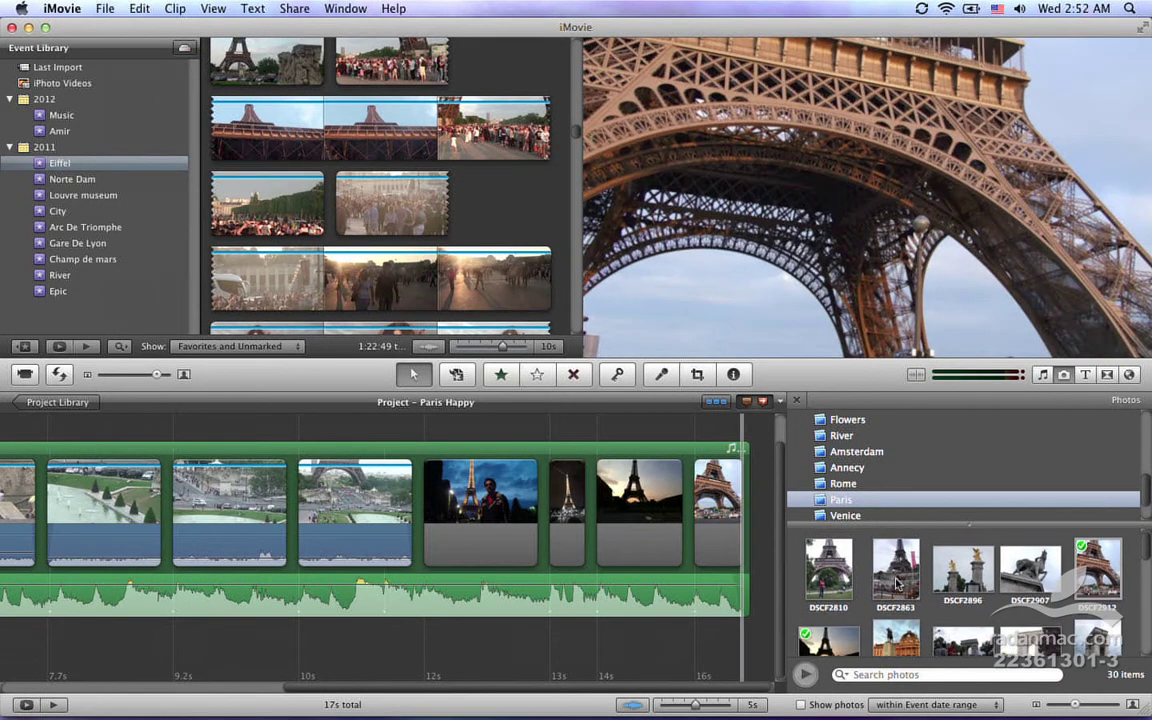
pyautogui.moveTo(897, 585); pyautogui.dragTo(764, 539)
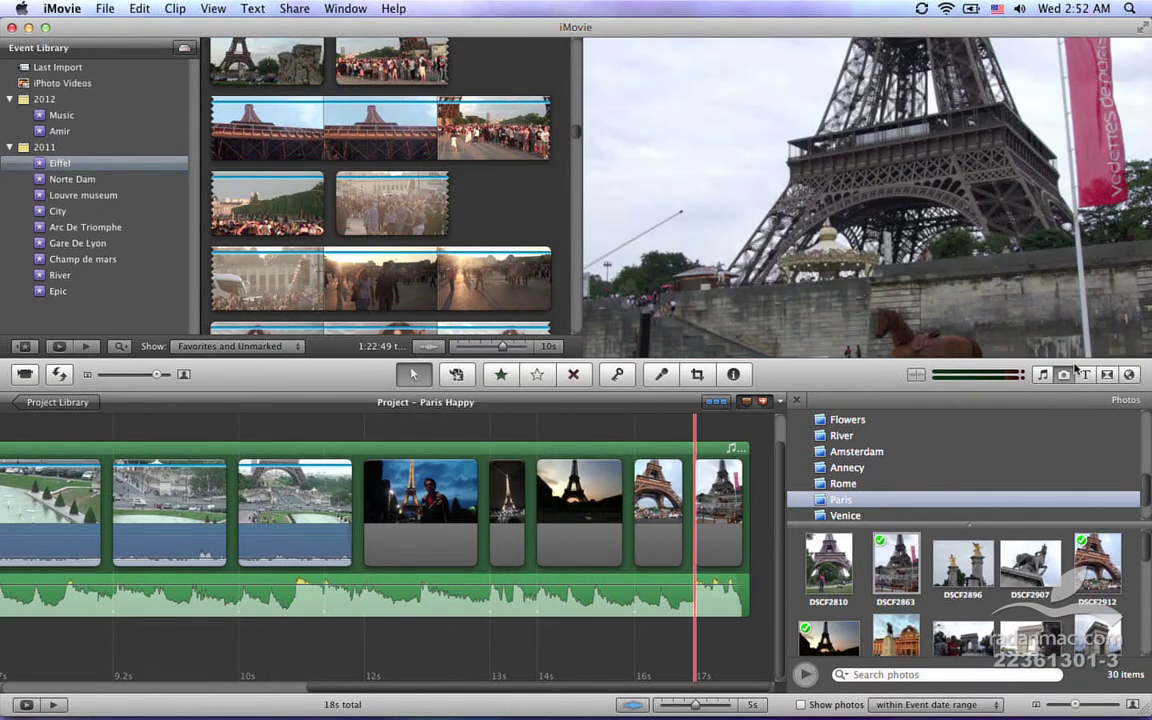
pyautogui.click(1066, 376)
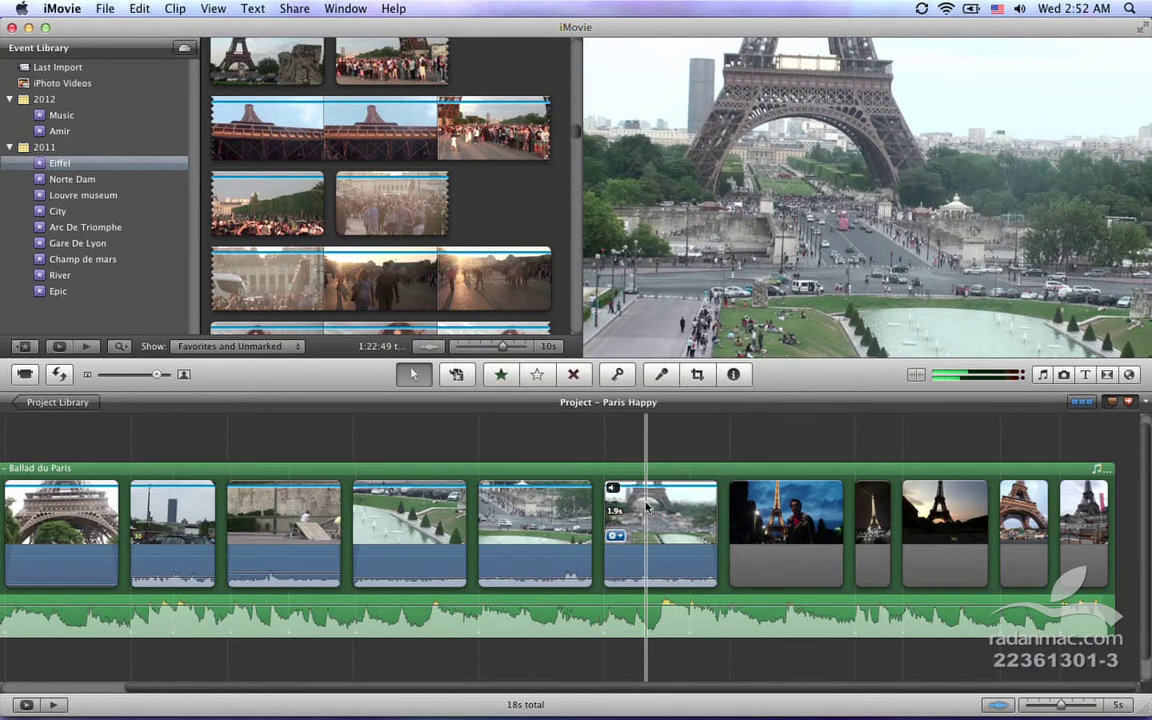
# Step: Play back the photo section and its cuts to check how the photos follow the music's beat markers
pyautogui.press('space')
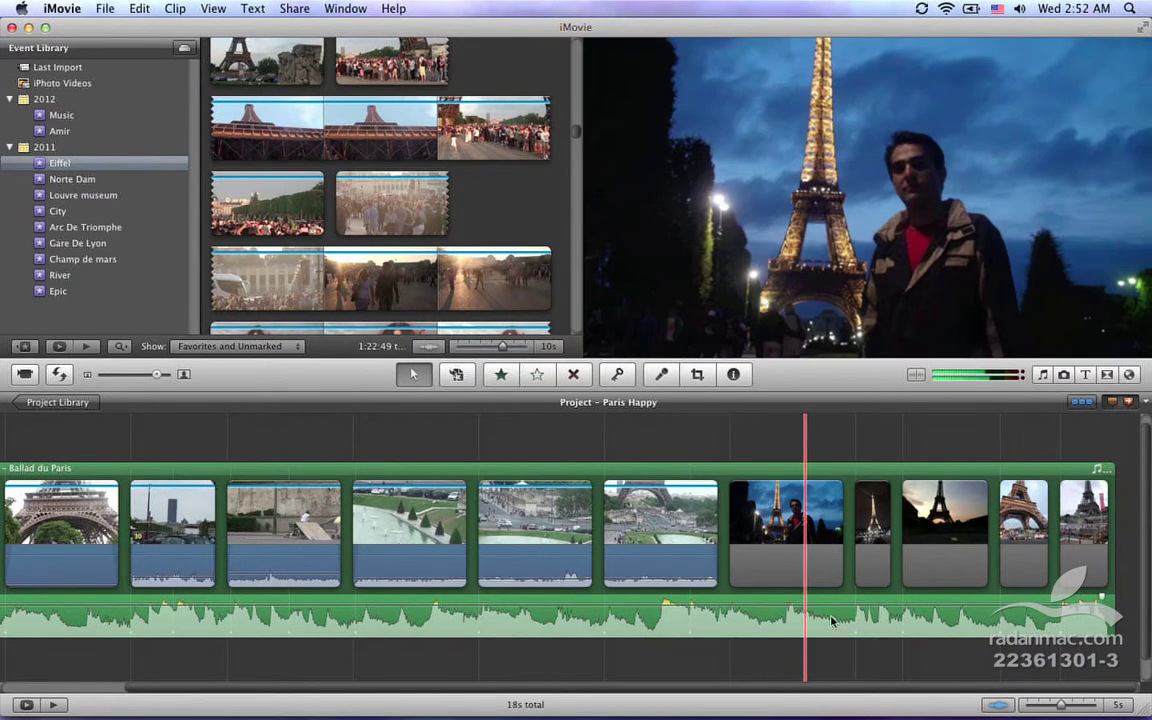
pyautogui.press('space')
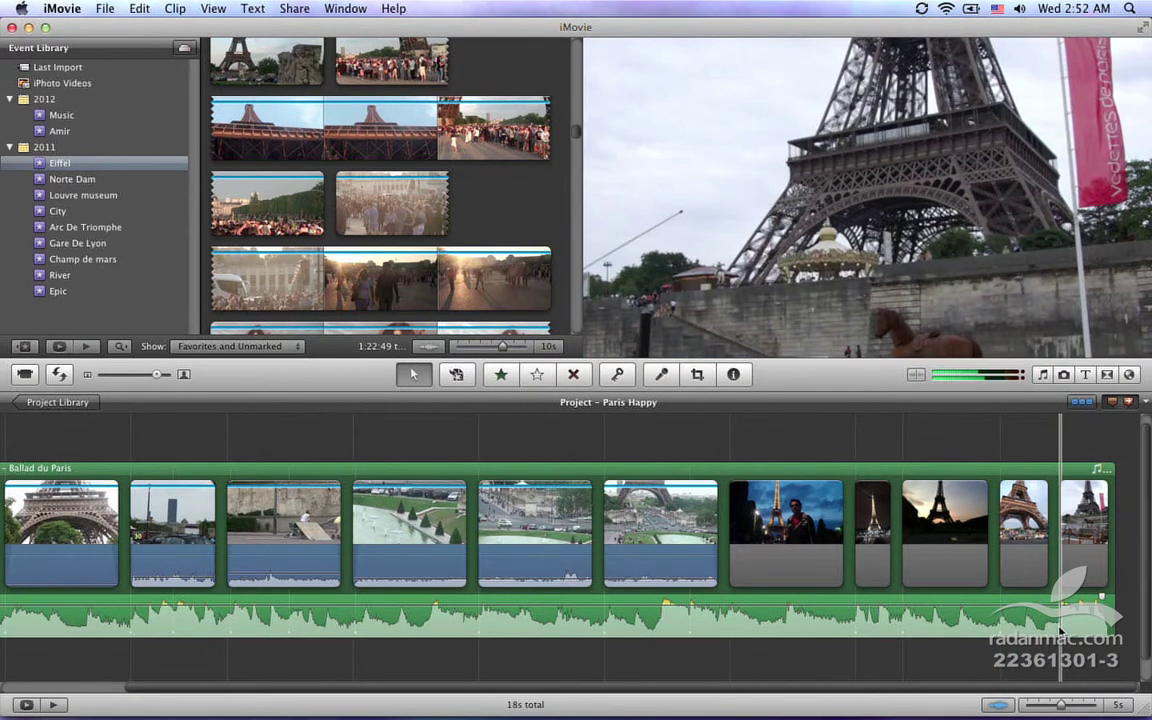
pyautogui.press('space')
pyautogui.press('space')
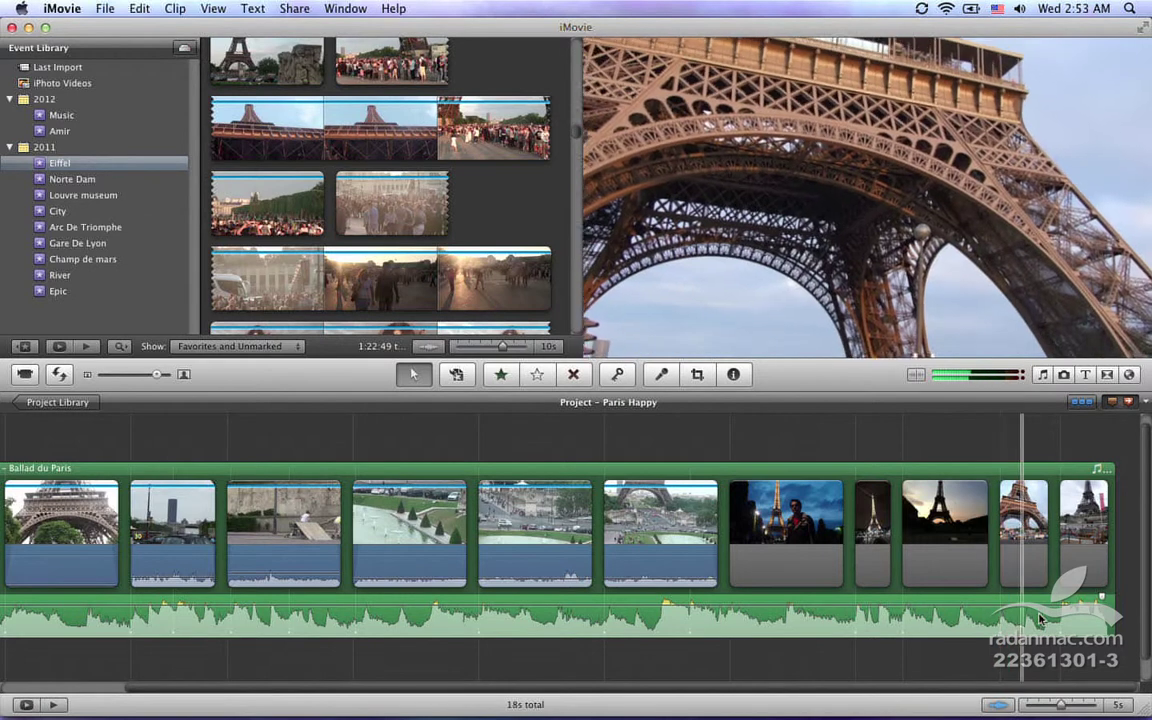
pyautogui.press('space')
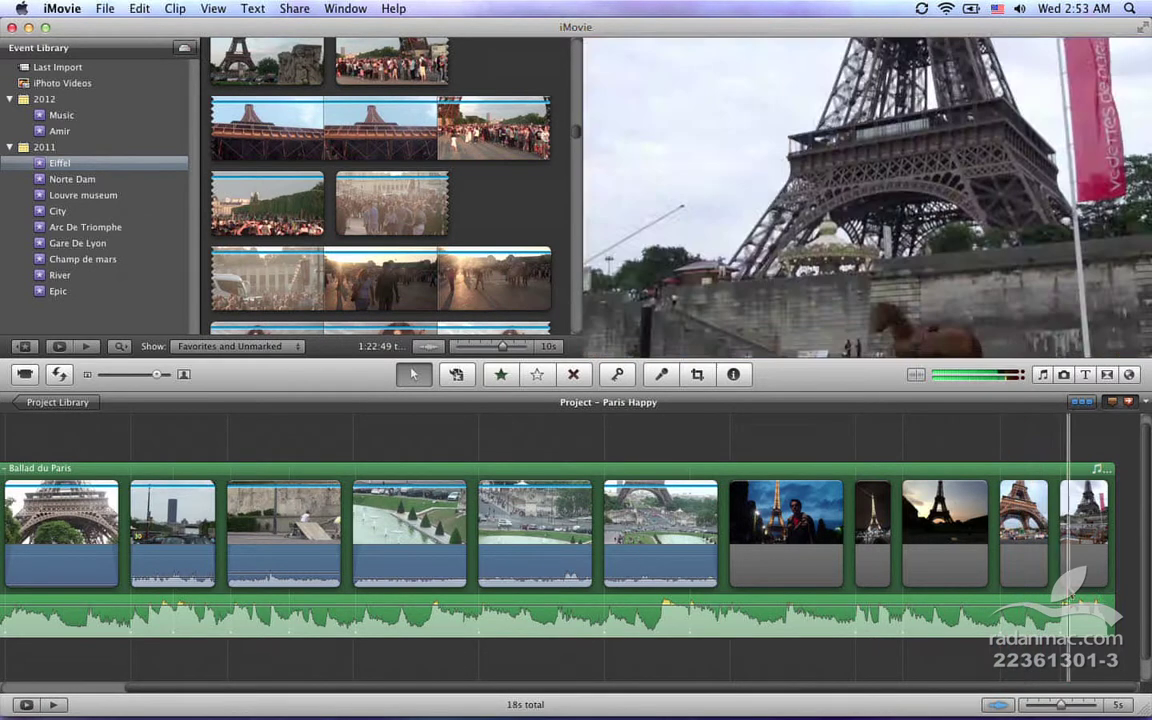
pyautogui.press('space')
pyautogui.press('space')
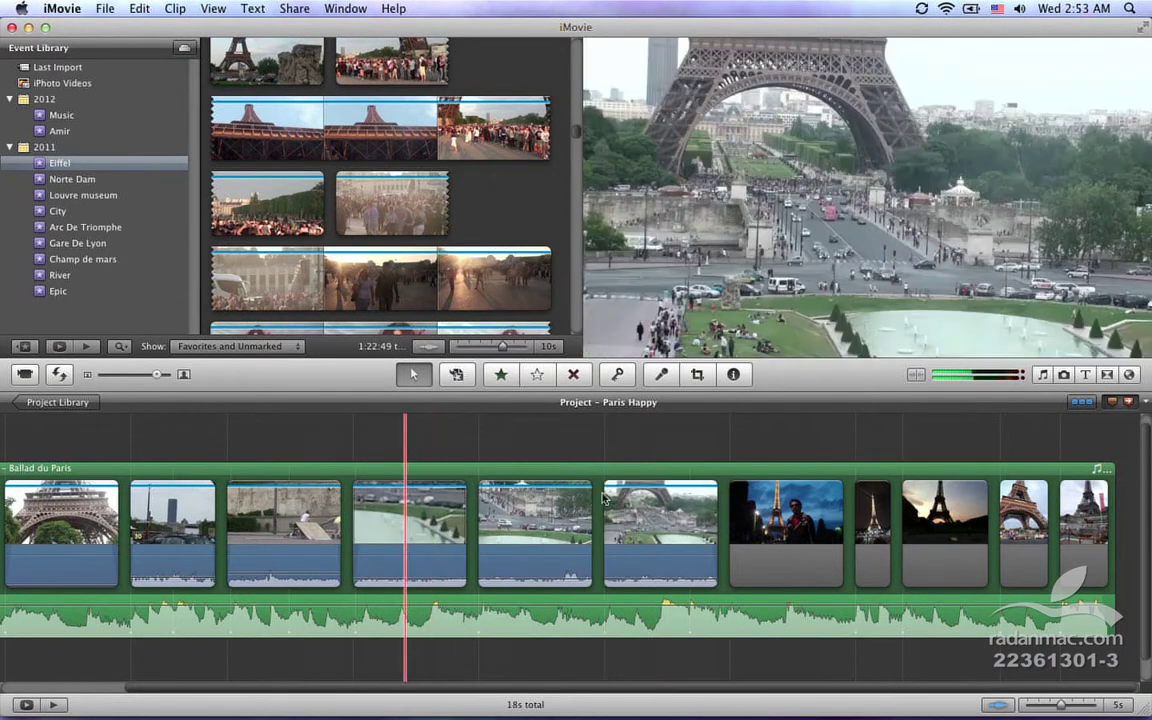
# Step: Review the pinned and floating tracks in Arrange Music Tracks, selecting Ballad du Paris and keeping the current order
pyautogui.click(214, 8)
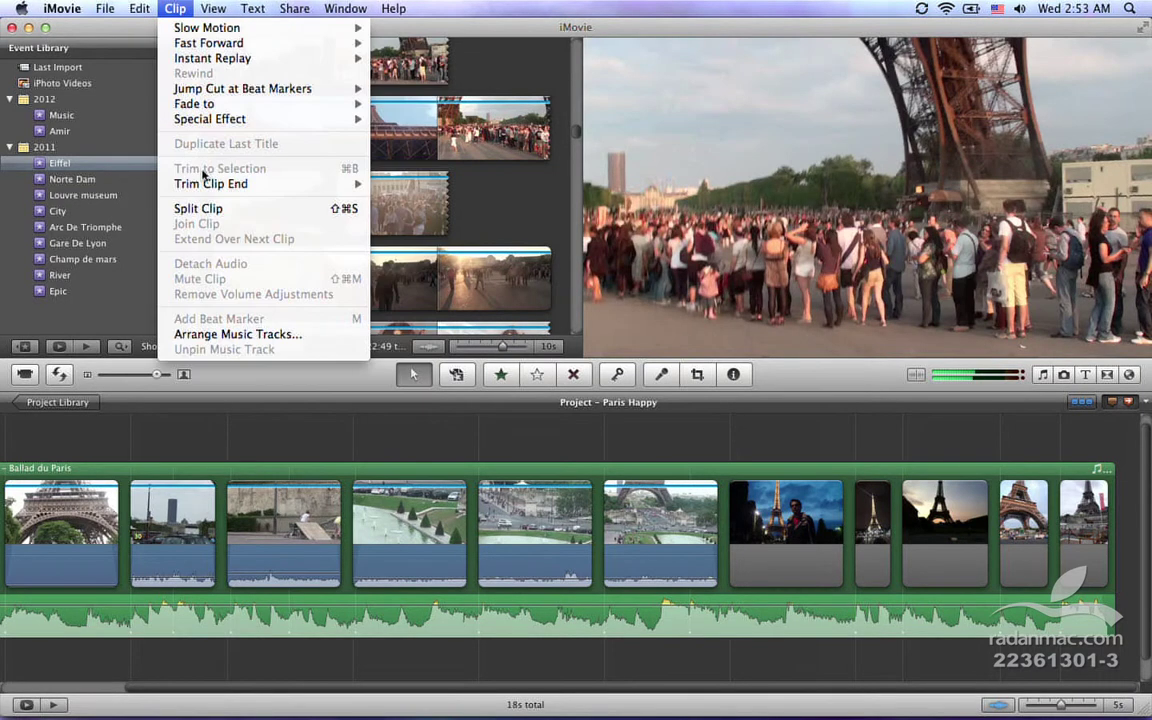
pyautogui.click(228, 334)
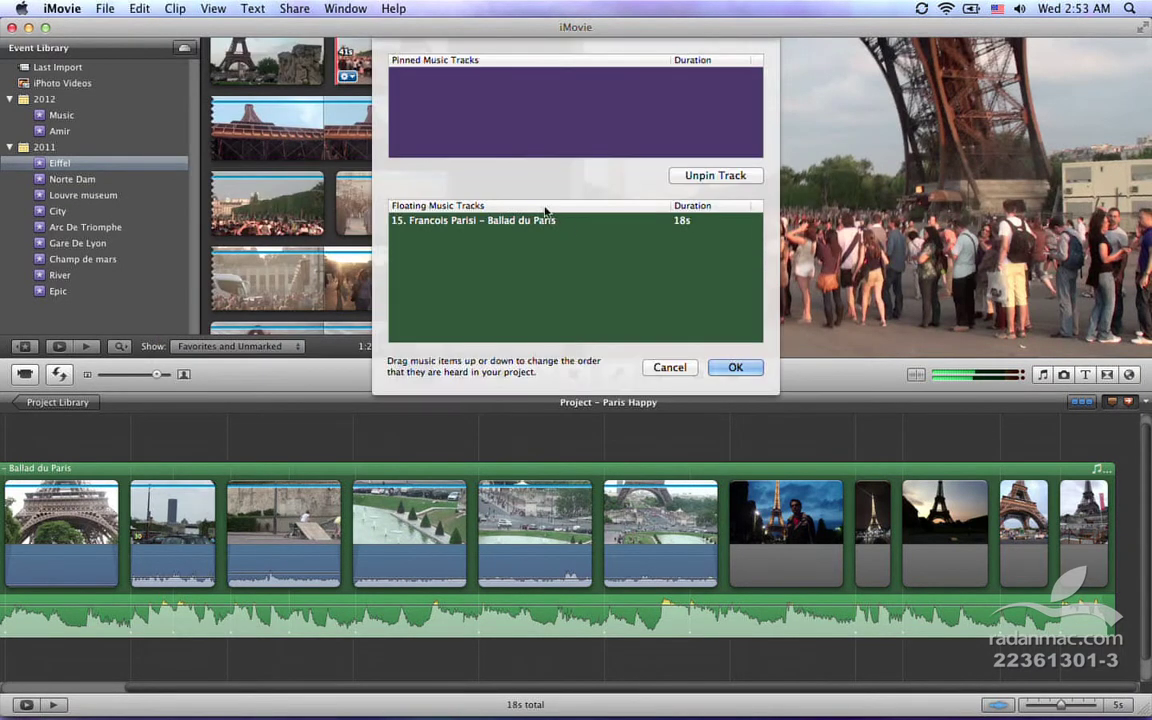
pyautogui.click(561, 223)
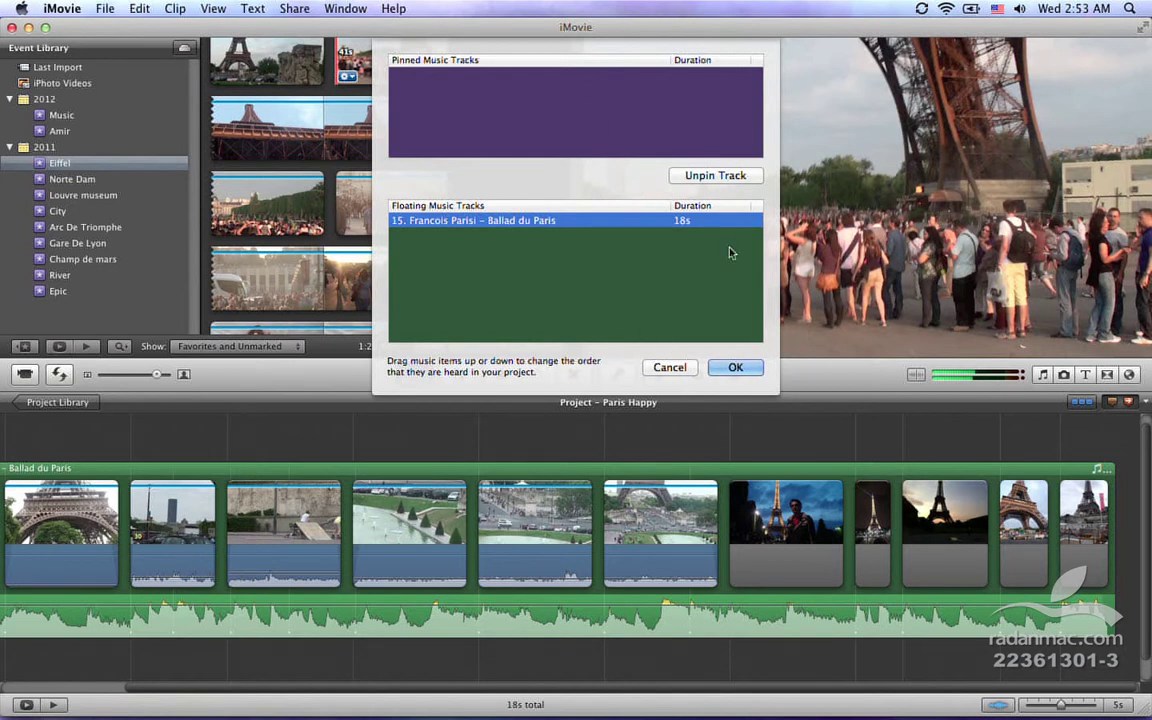
pyautogui.click(727, 369)
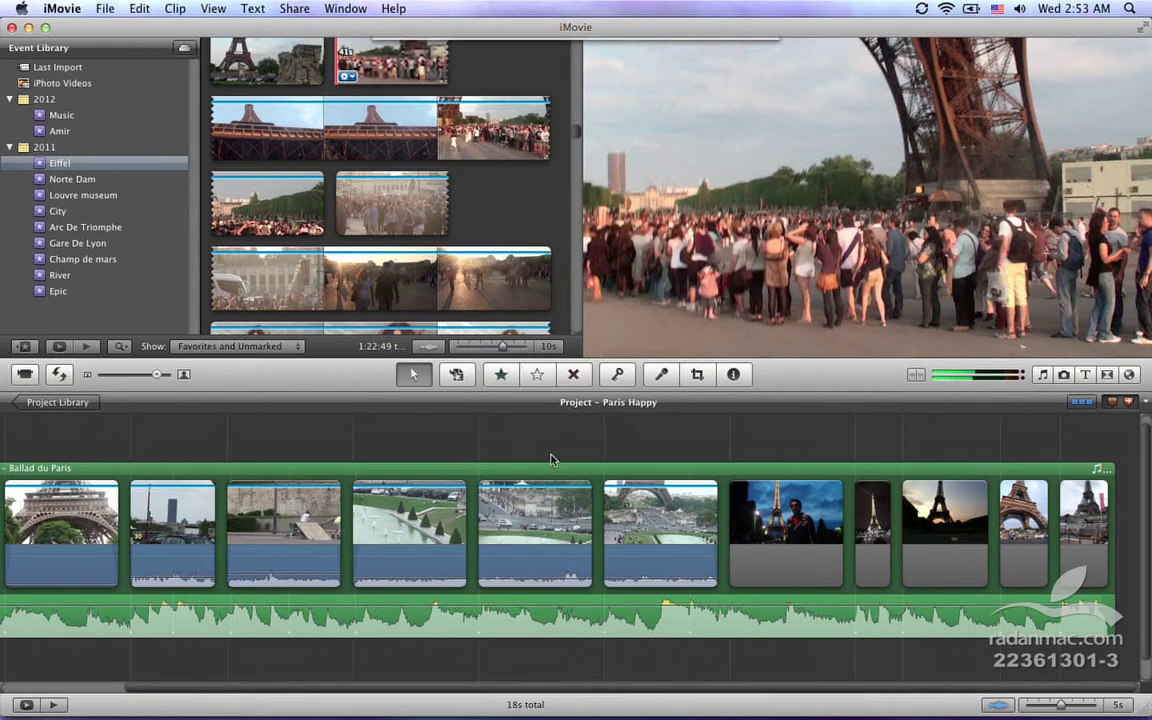
# Step: Delete the Ballad du Paris background music from the project
pyautogui.click(484, 473)
pyautogui.rightClick(467, 472)
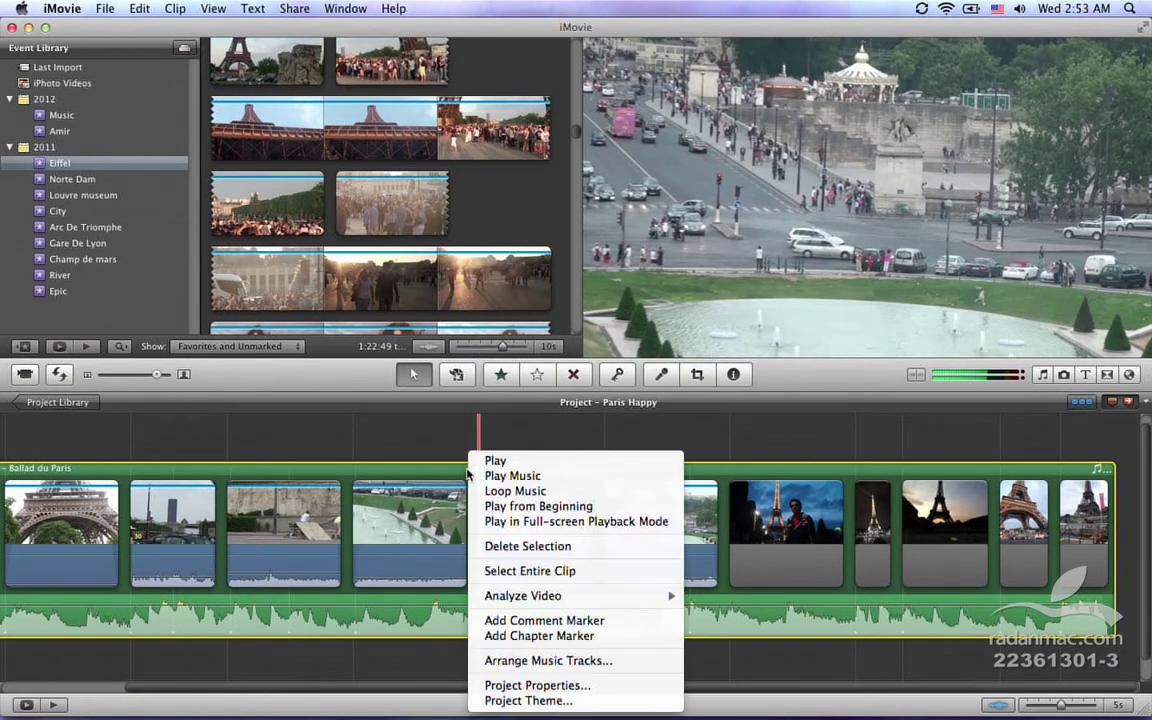
pyautogui.click(505, 546)
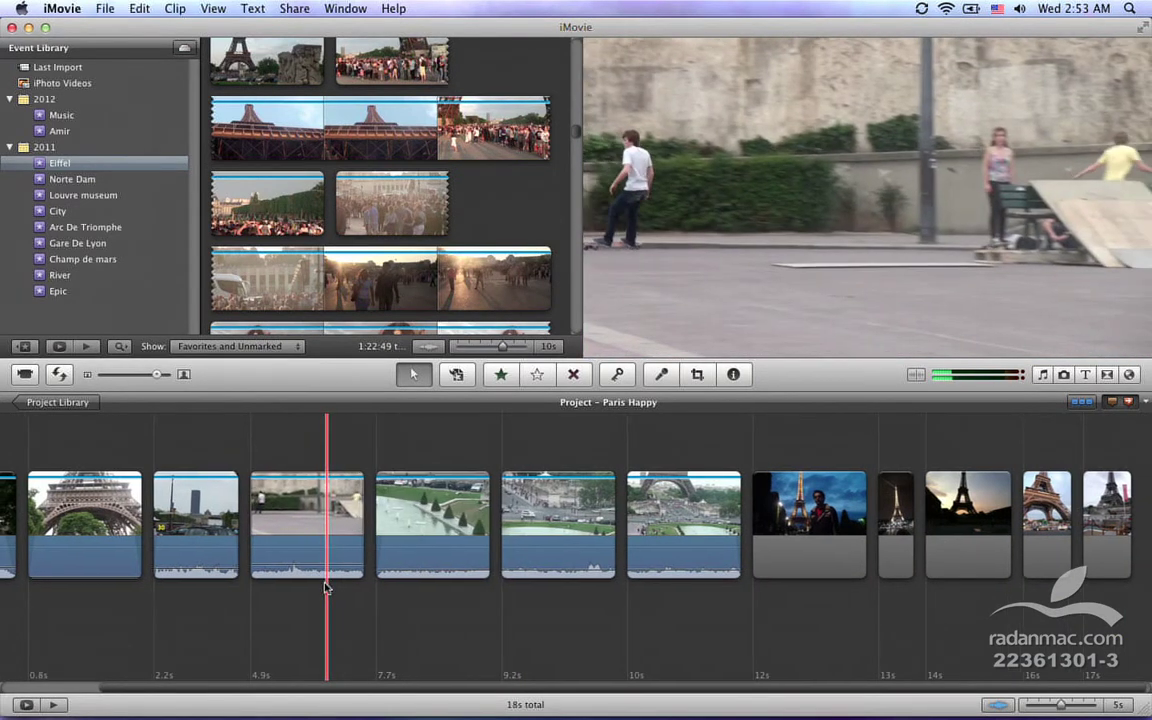
# Step: Select all five photos at the end of the project and delete them
pyautogui.click(797, 500)
pyautogui.keyDown('shift'); pyautogui.click(1118, 512); pyautogui.keyUp('shift')
pyautogui.press('Delete')
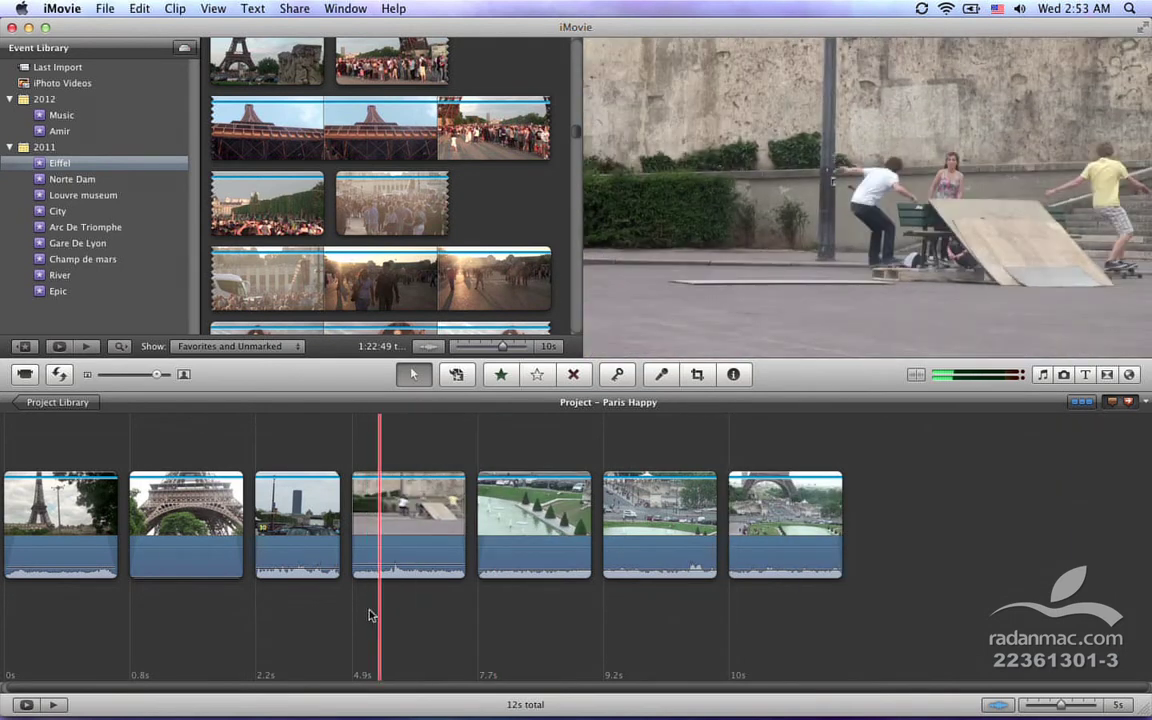
# Step: Play back the cut between the third and fourth clips to hear how the sound changes
pyautogui.click(313, 602)
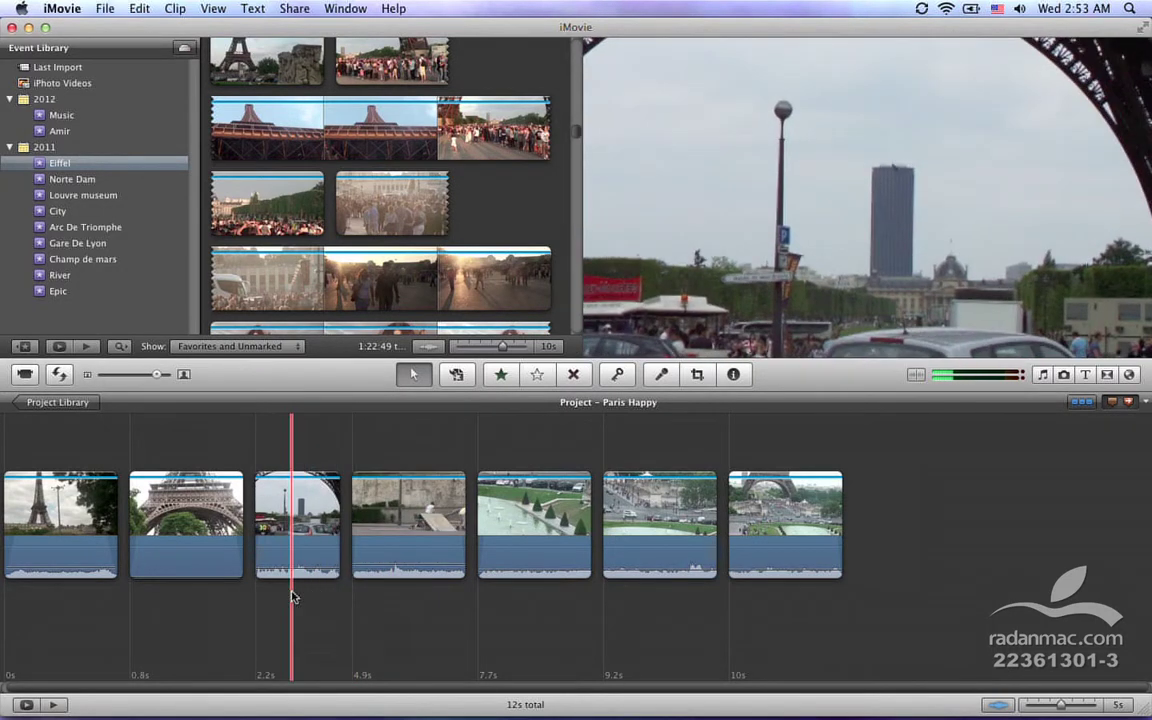
pyautogui.press('space')
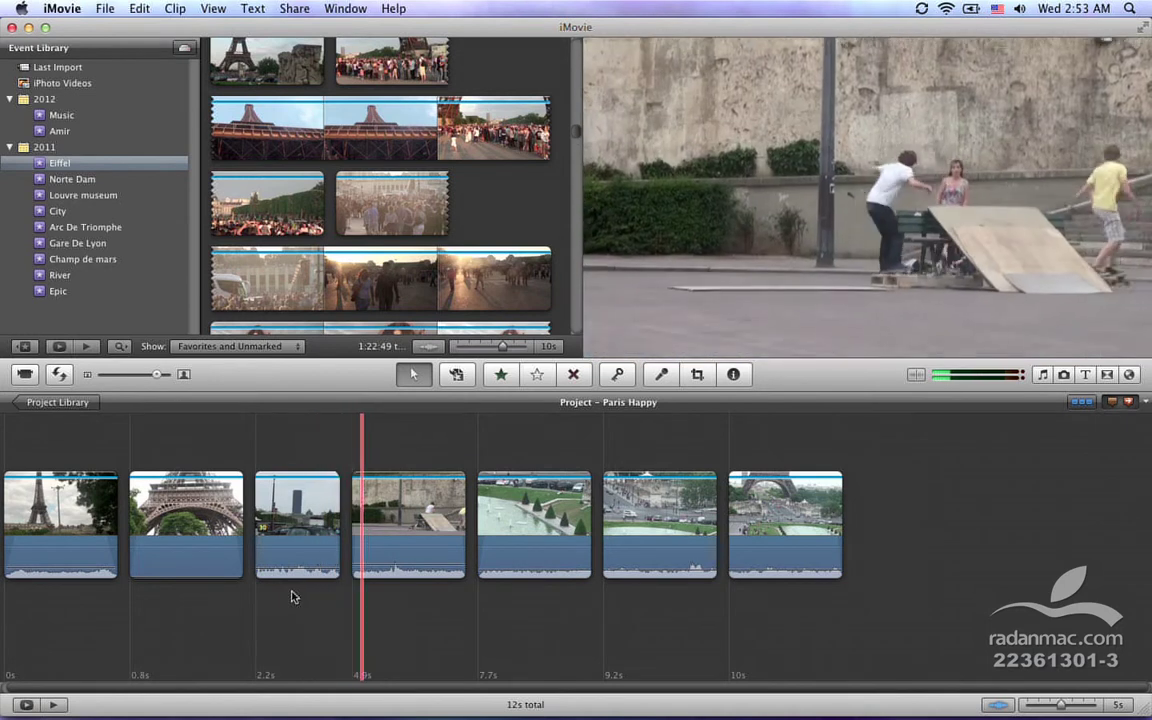
pyautogui.press('space')
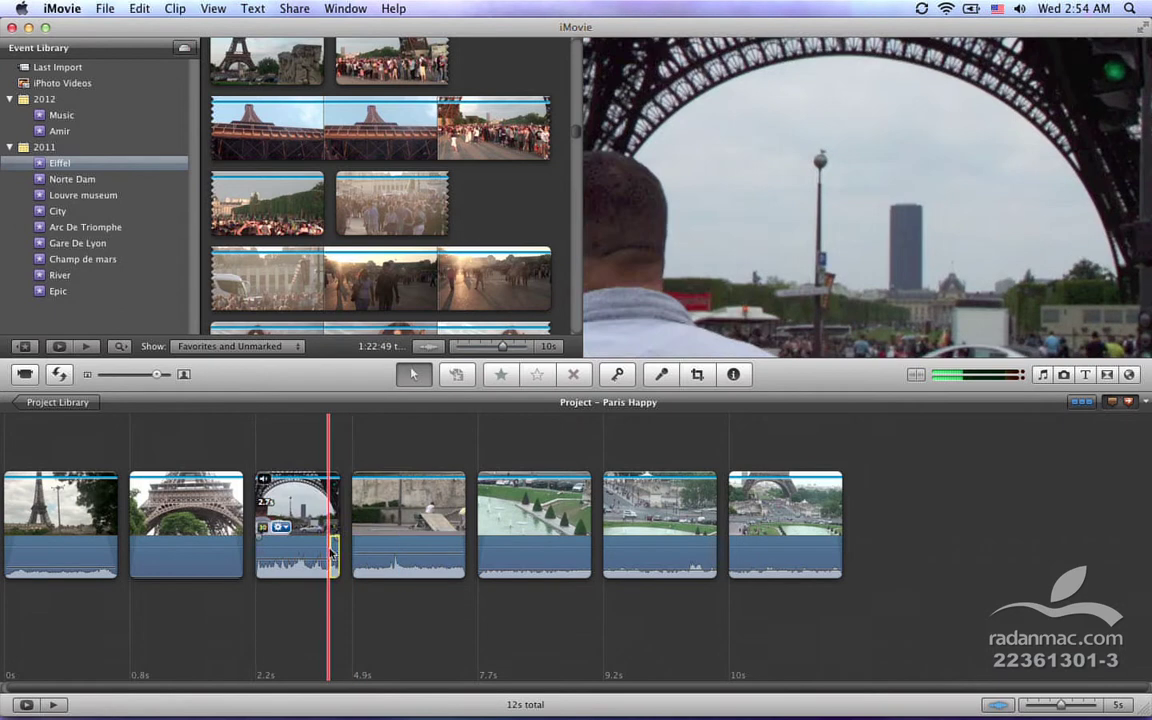
# Step: Detach the audio from the third clip and clear the selection
pyautogui.click(303, 510)
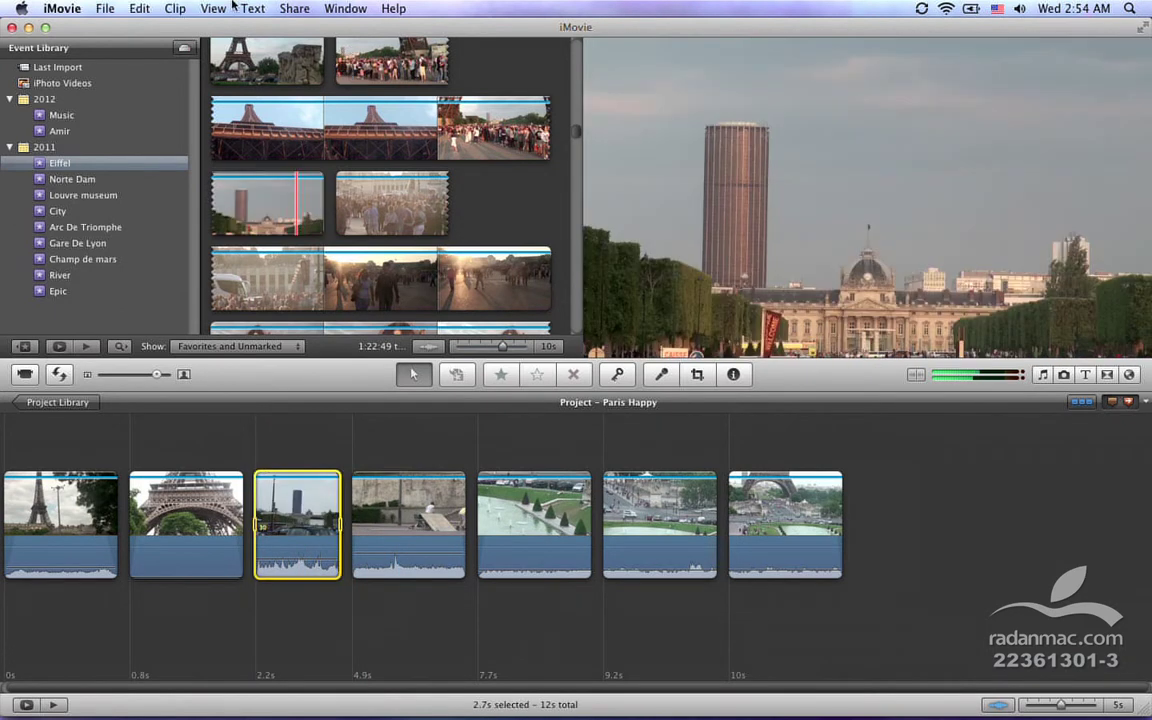
pyautogui.click(176, 8)
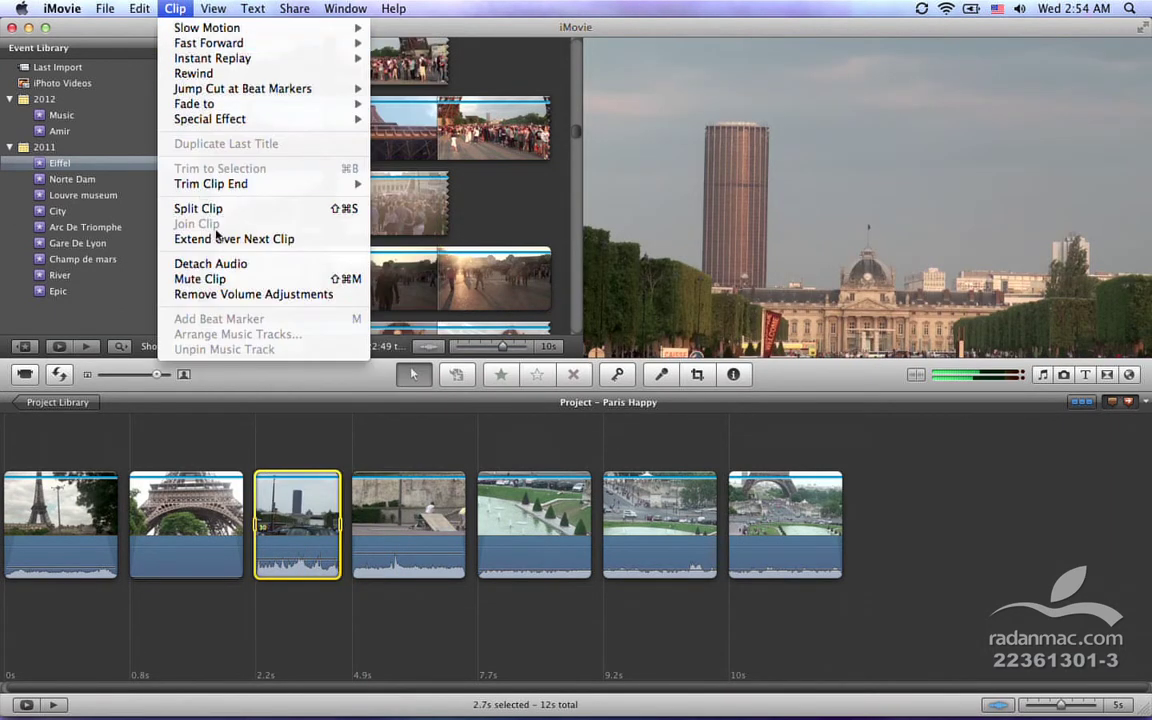
pyautogui.click(222, 264)
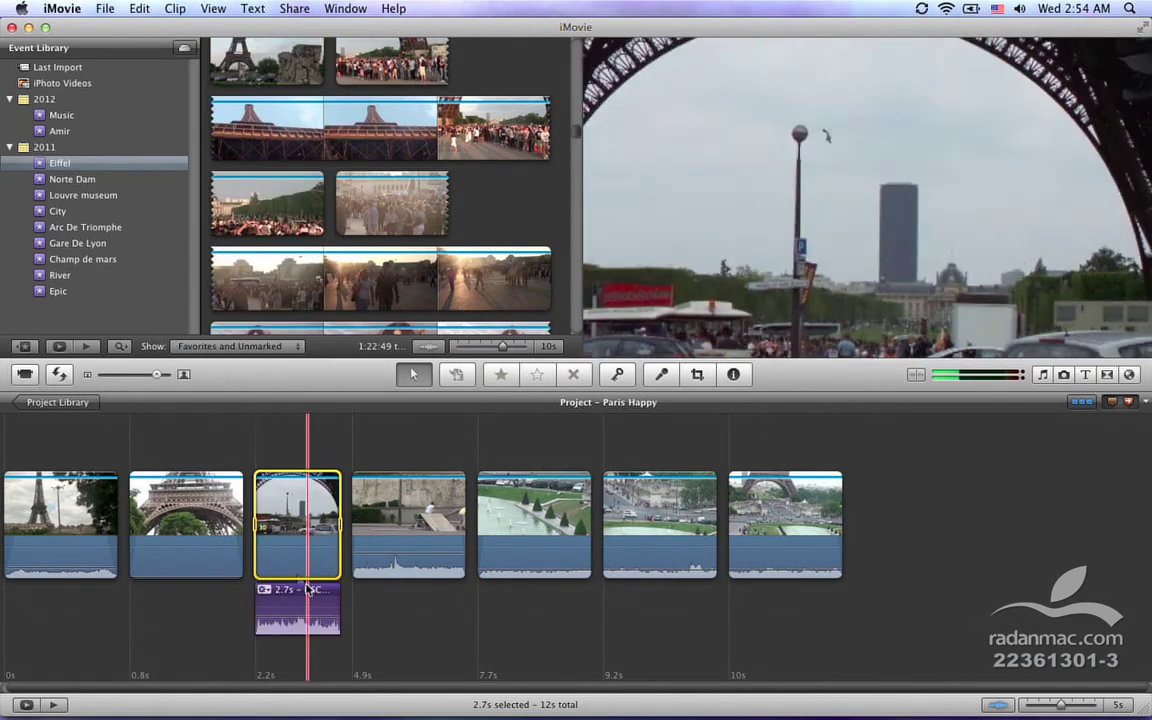
pyautogui.click(358, 617)
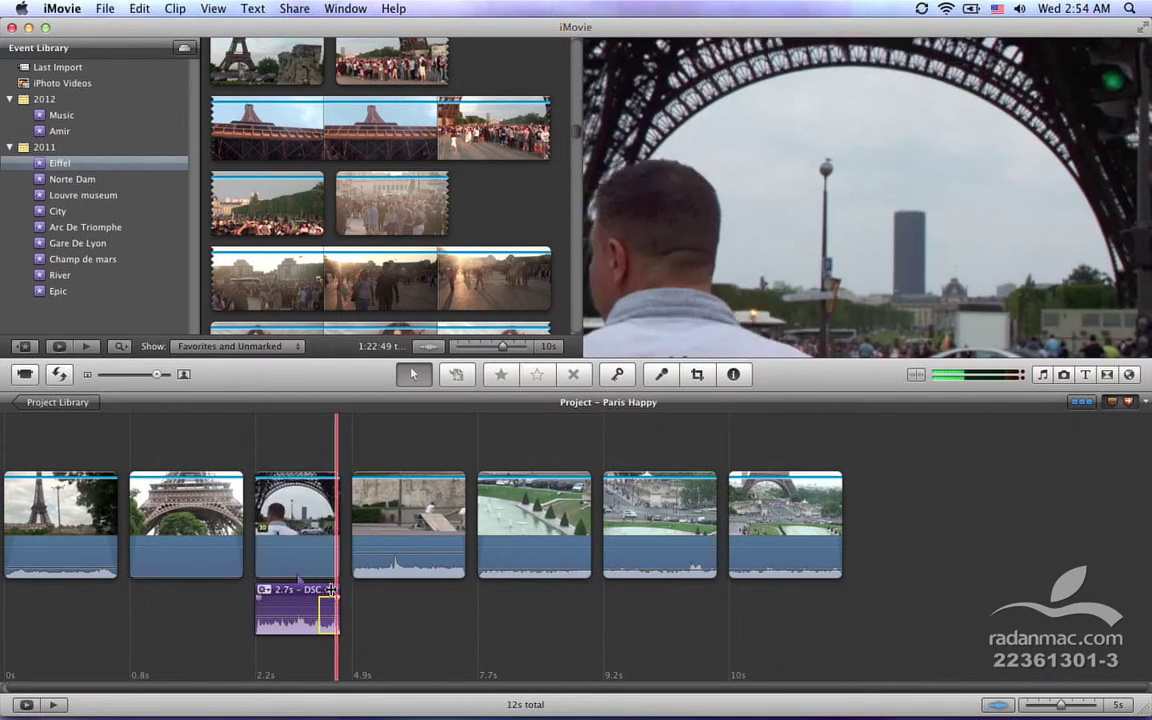
# Step: Extend the third clip's detached audio to 3.5 s so it overlaps the fourth clip, and play back the overlap
pyautogui.click(337, 609)
pyautogui.moveTo(365, 590); pyautogui.dragTo(377, 590)
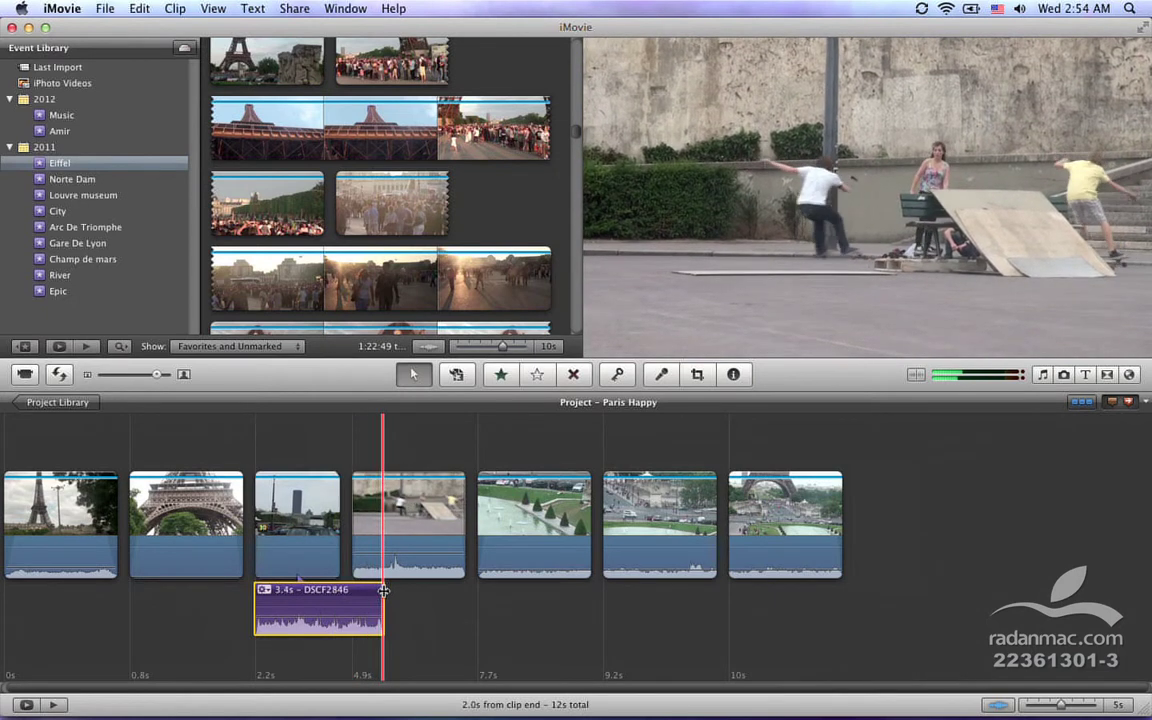
pyautogui.moveTo(387, 590); pyautogui.dragTo(388, 590)
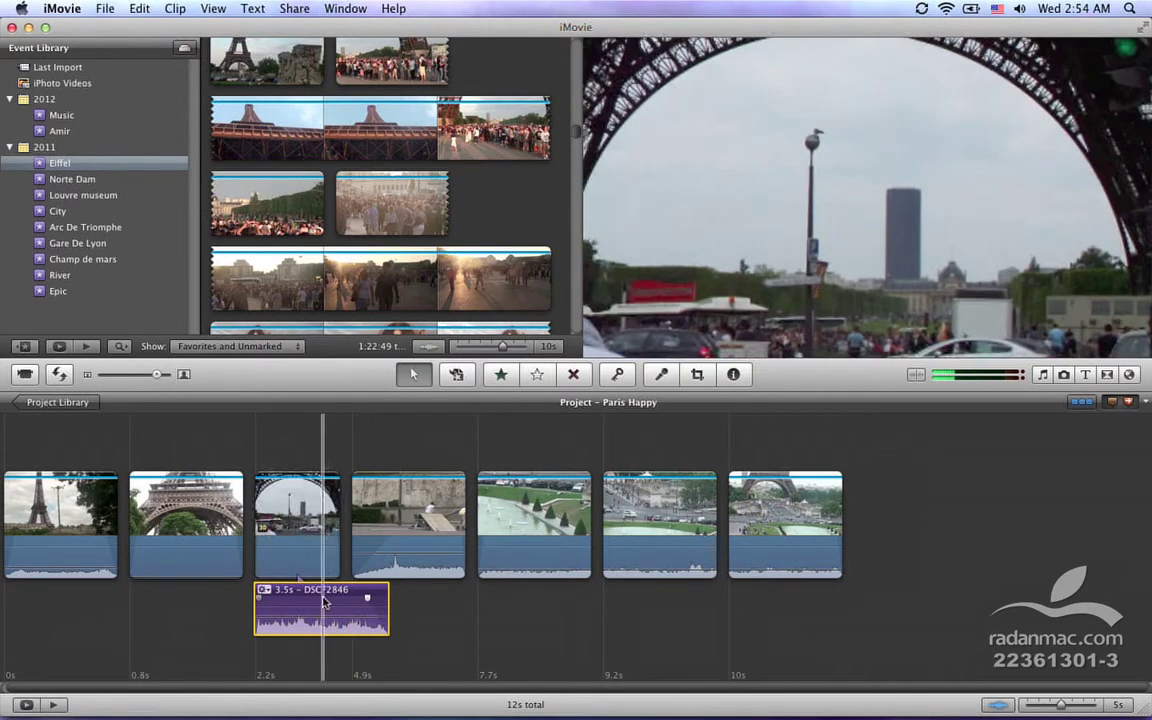
pyautogui.press('space')
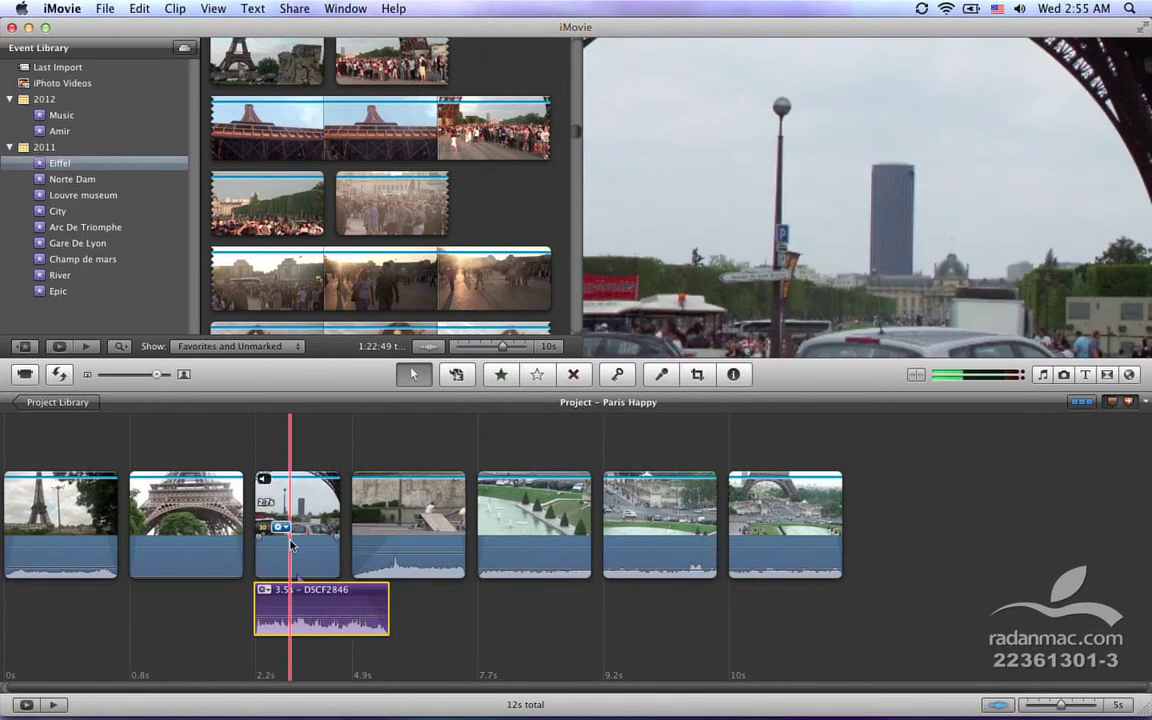
pyautogui.press('space')
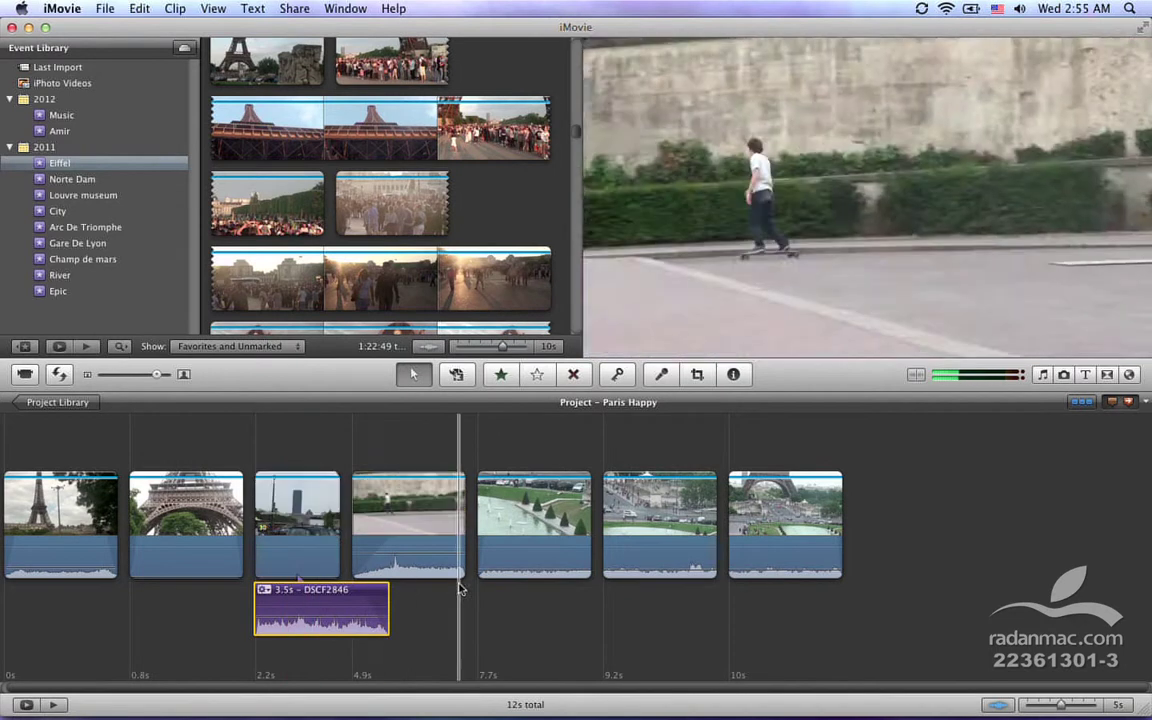
# Step: Detach the audio from the fifth clip, the fountain shot
pyautogui.click(525, 545)
pyautogui.click(215, 8)
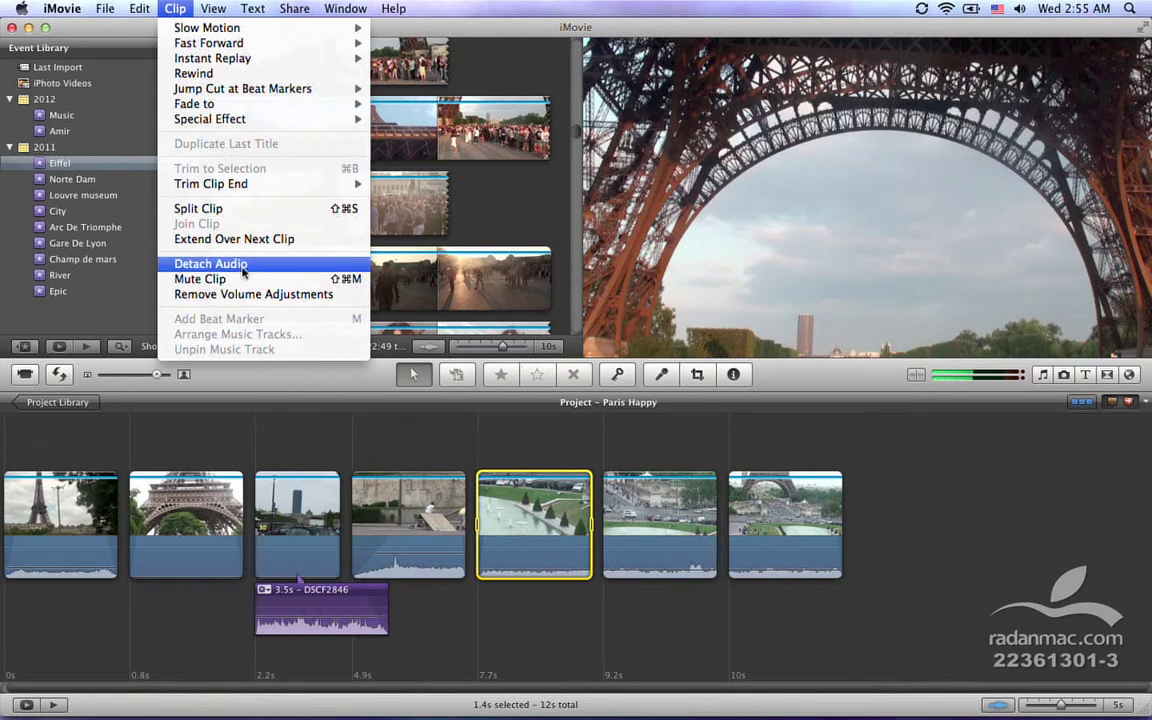
pyautogui.click(212, 264)
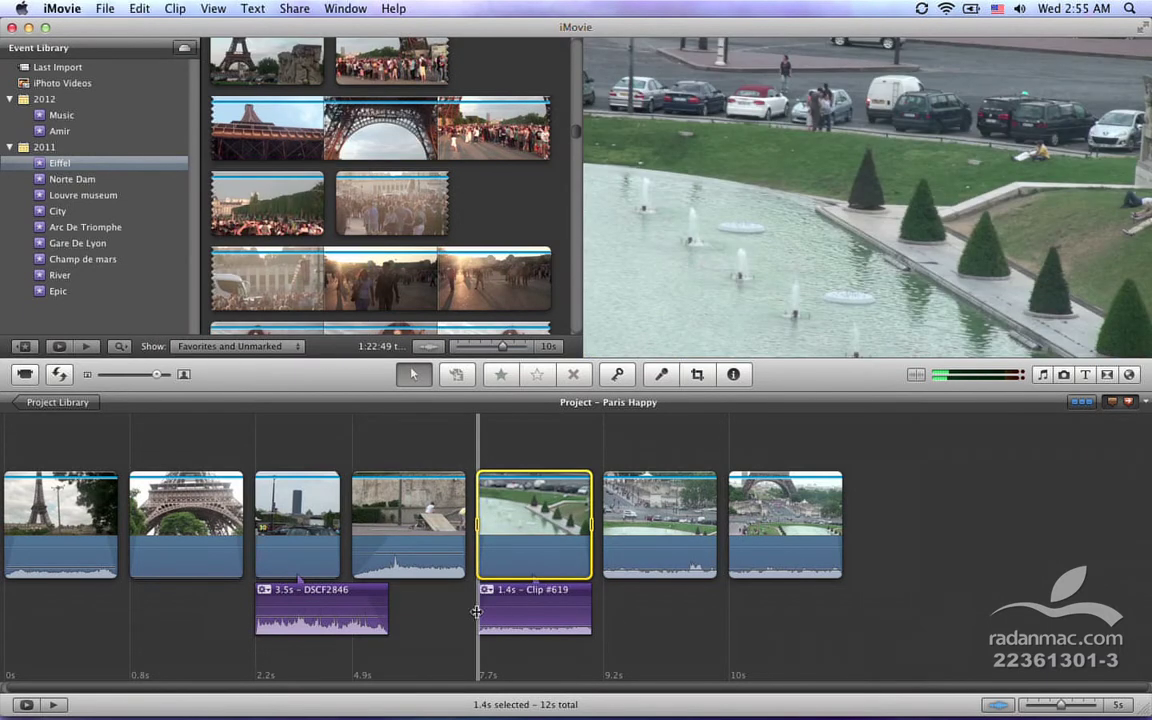
# Step: Extend the start of the fifth clip's detached audio to 2 s so it begins under the fourth clip, and play back the transition
pyautogui.moveTo(471, 612); pyautogui.dragTo(443, 612)
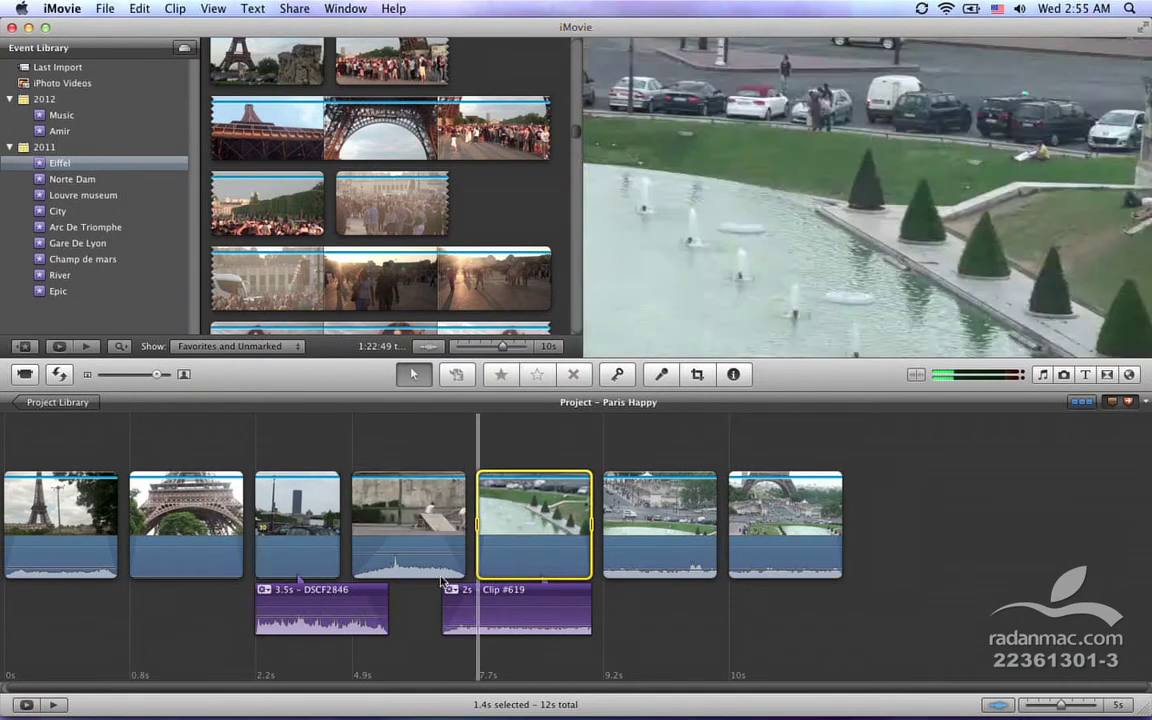
pyautogui.press('space')
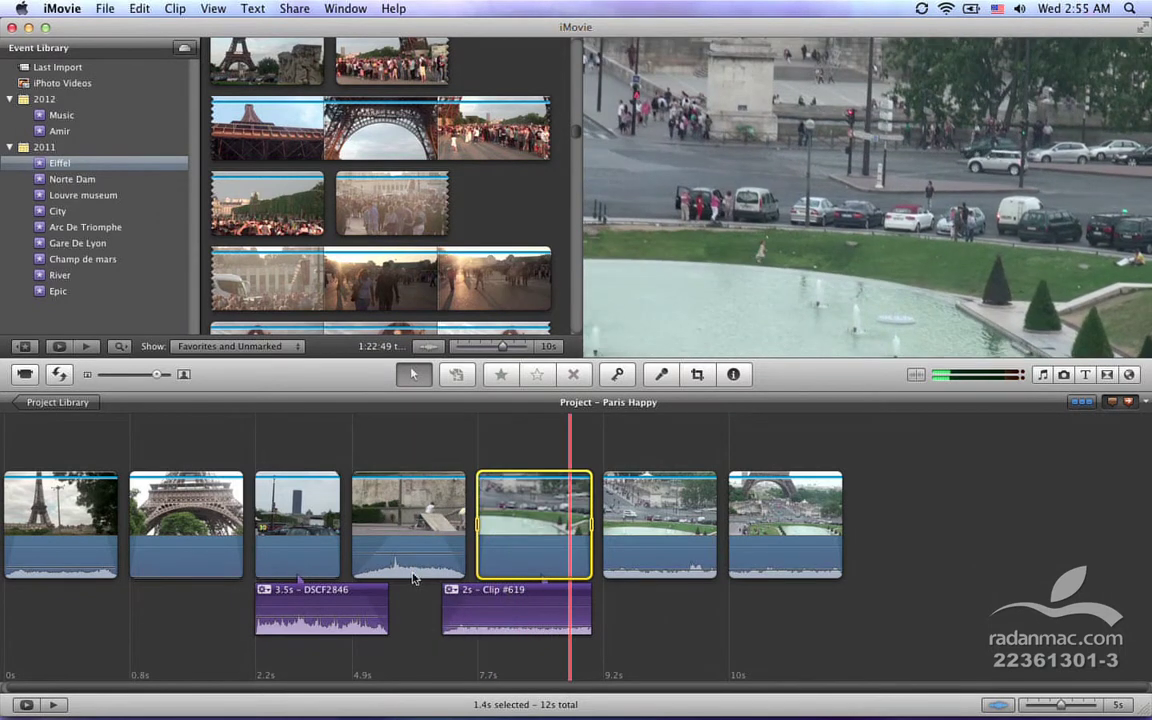
pyautogui.press('space')
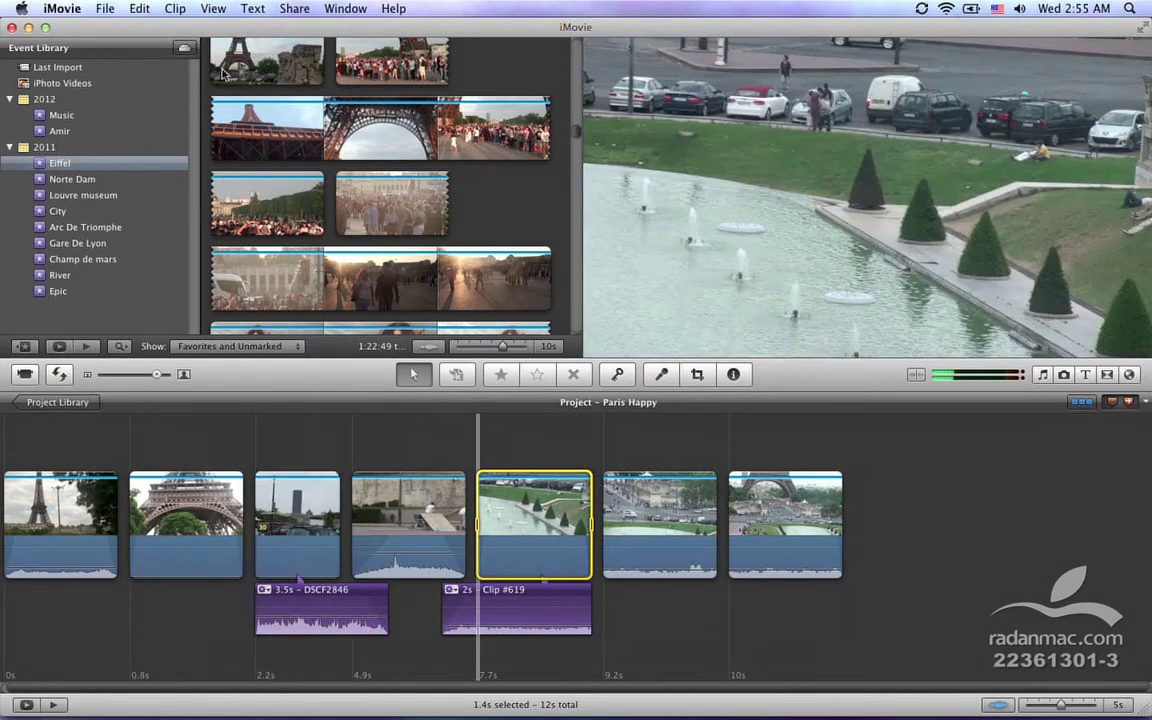
pyautogui.click(166, 6)
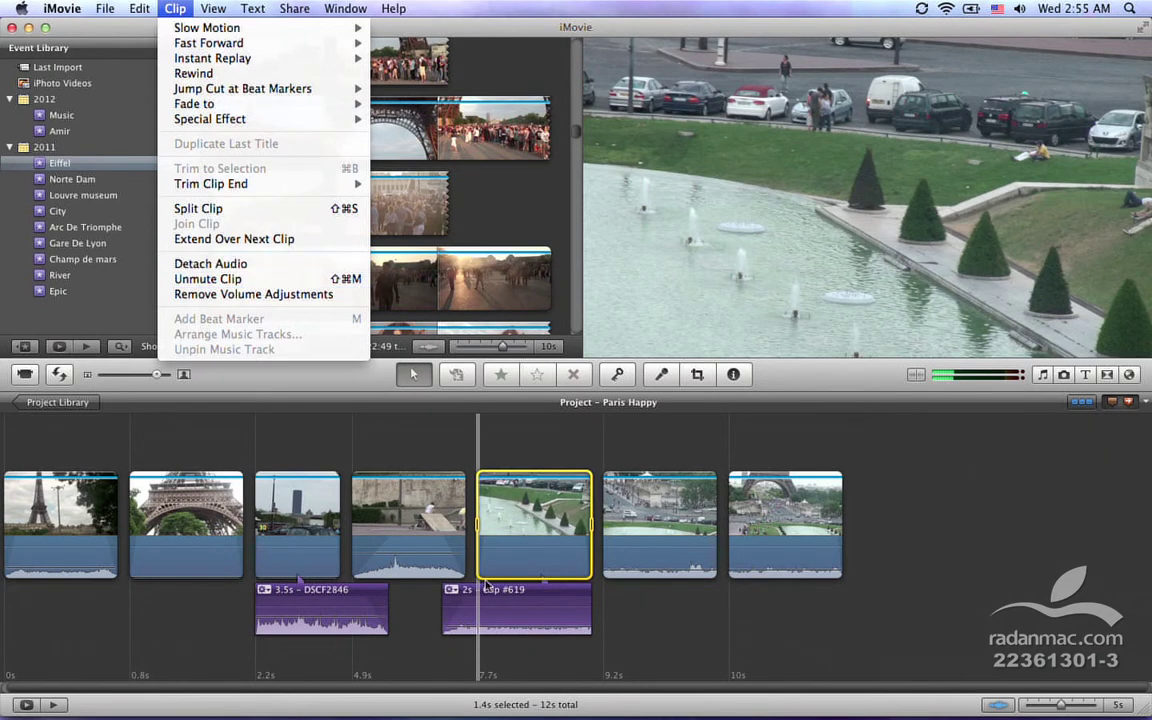
pyautogui.click(650, 652)
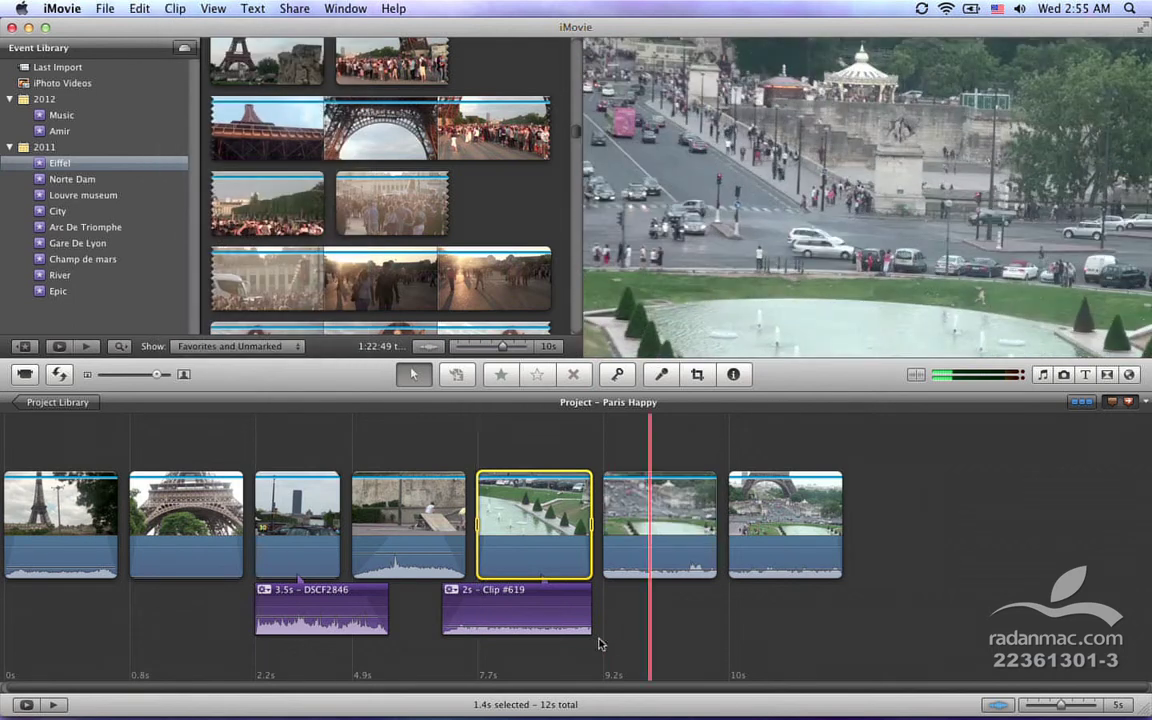